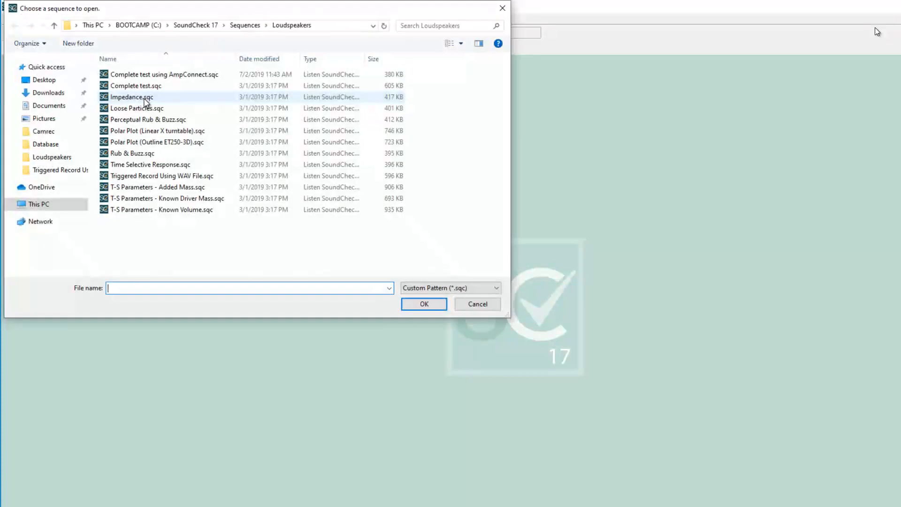
# Open the sequence "Complete test using AmpConnect.sqc" from the Loudspeakers folder and run the test.
pyautogui.doubleClick(179, 75)
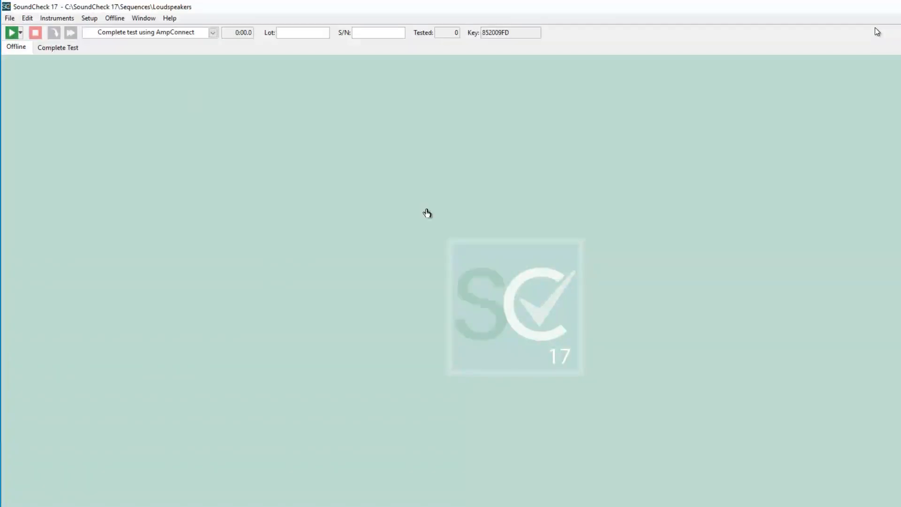
pyautogui.click(11, 33)
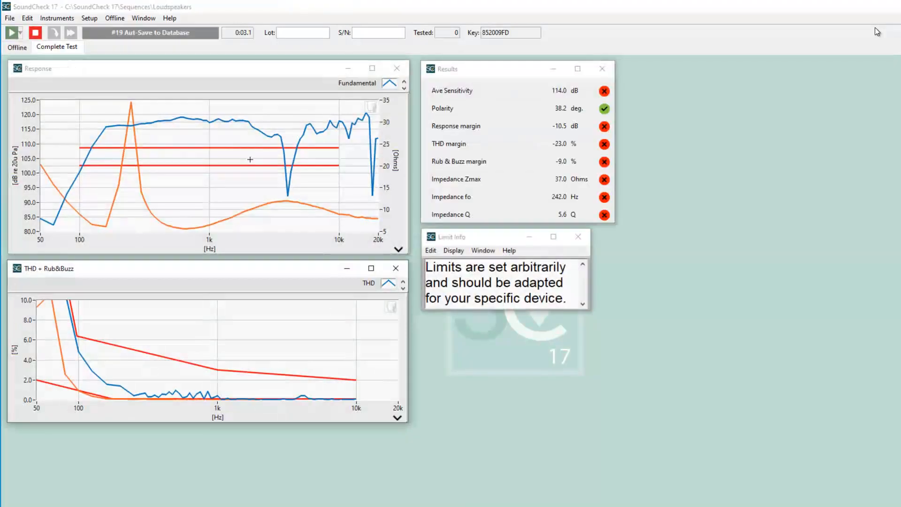
pyautogui.click(307, 205)
# Open the Memory List, inspect the Harmonic 13 and Rub & Buzz margin Upper Limit curves, and rerun the sequence.
pyautogui.click(89, 18)
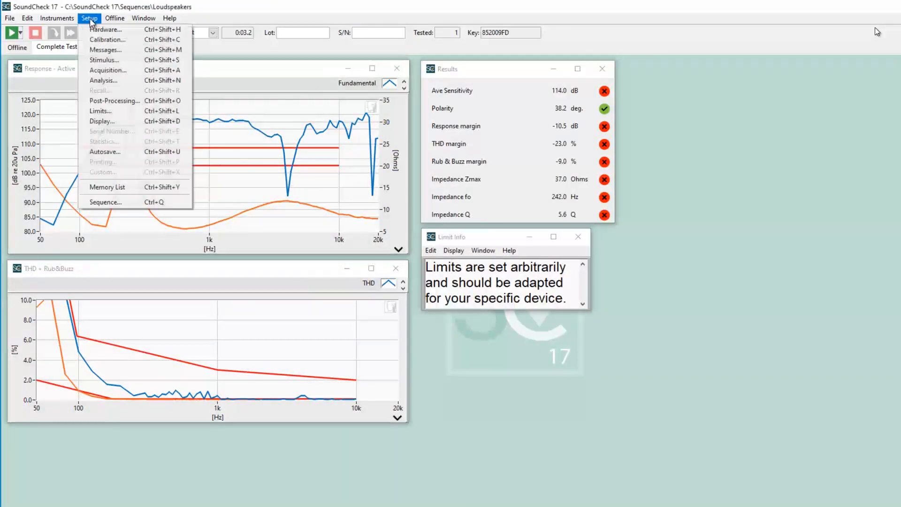
pyautogui.click(129, 188)
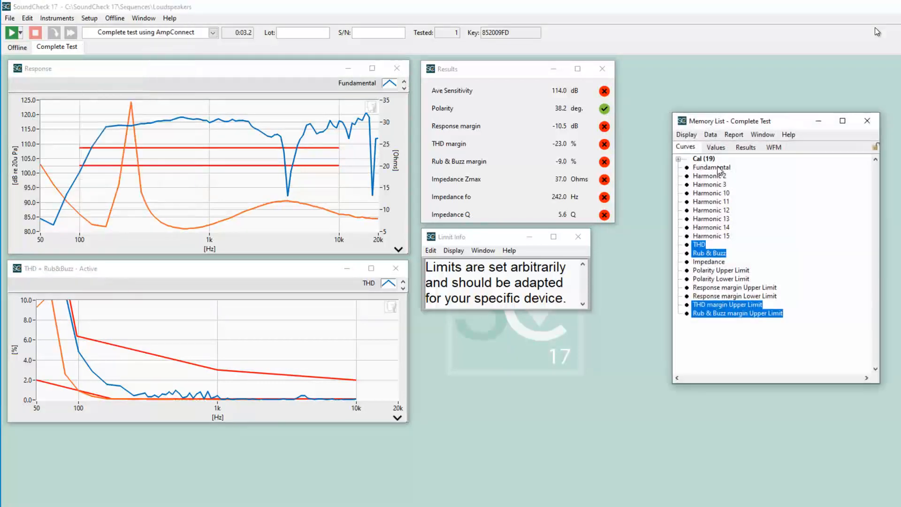
pyautogui.click(721, 219)
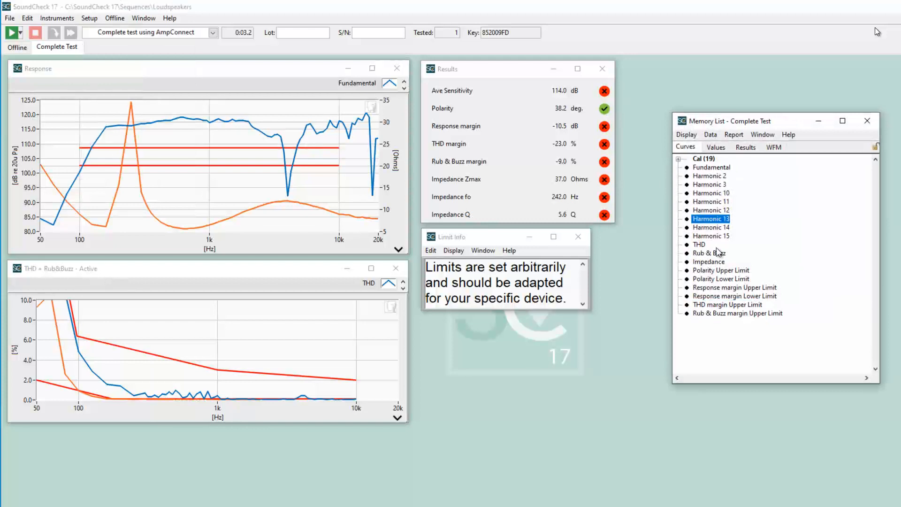
pyautogui.click(733, 313)
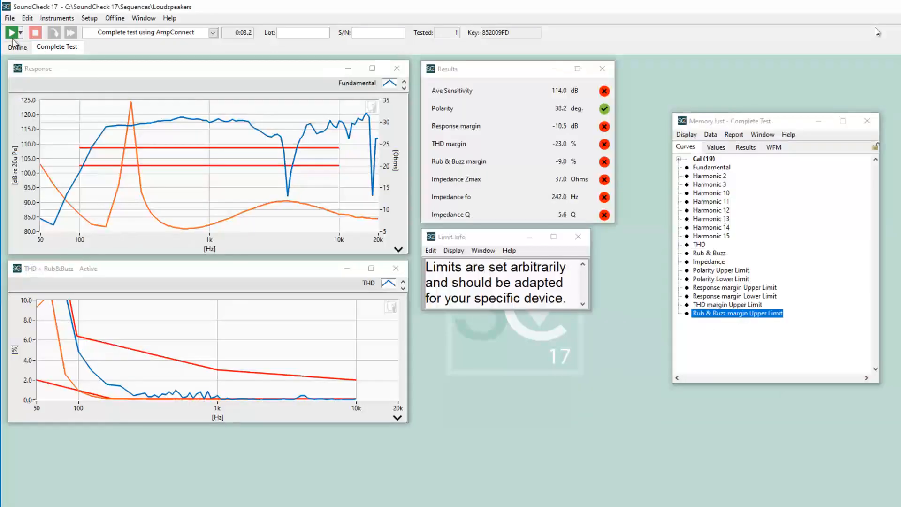
pyautogui.click(12, 36)
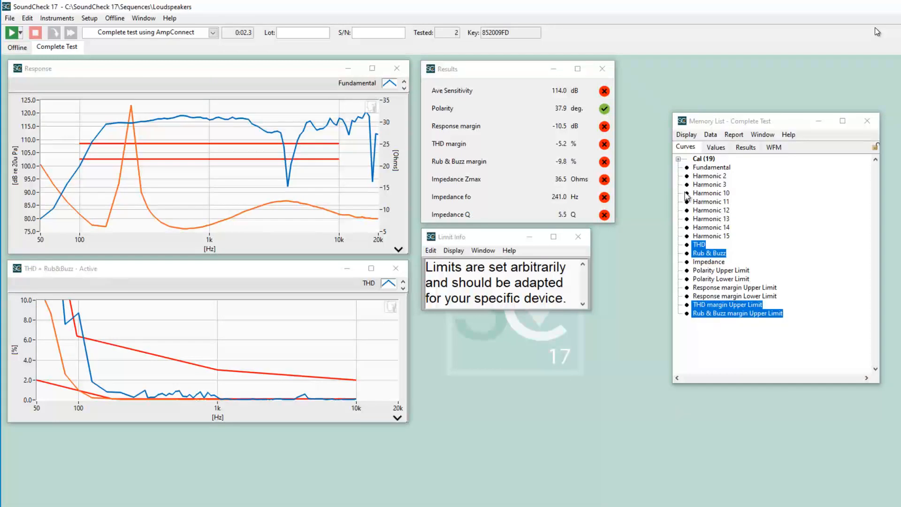
# Close the current sequence, check the Memory List's results, waveforms and values, and close the list.
pyautogui.click(10, 19)
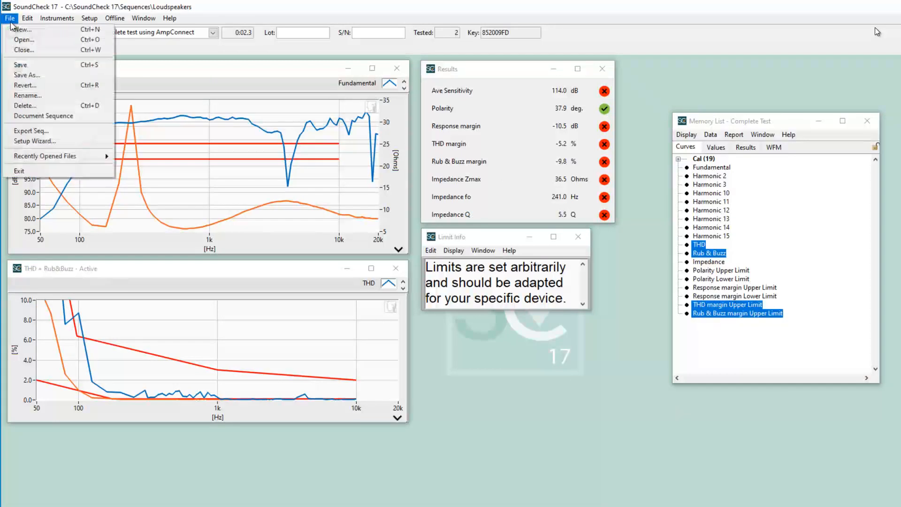
pyautogui.click(24, 50)
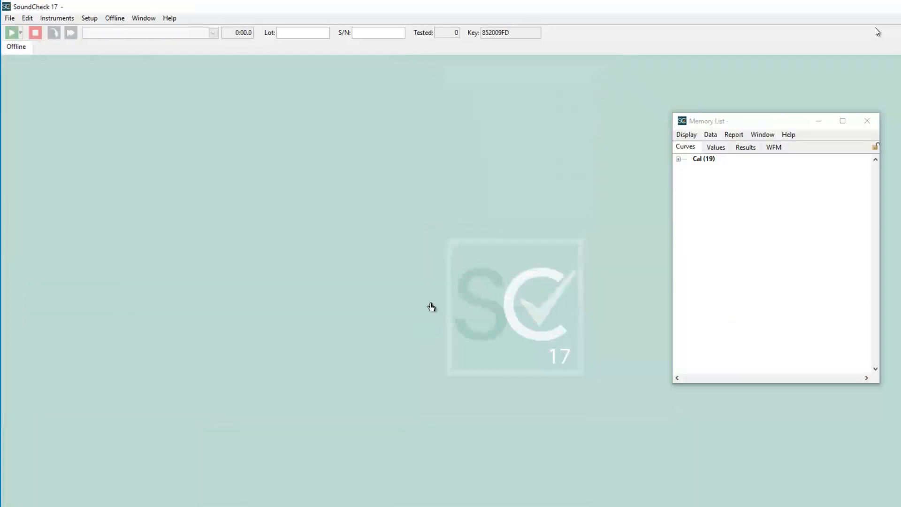
pyautogui.click(746, 149)
pyautogui.click(773, 149)
pyautogui.click(709, 148)
pyautogui.click(477, 182)
# Reopen the recently used sequence "Complete test using AmpConnect.sqc" and run the test.
pyautogui.click(10, 18)
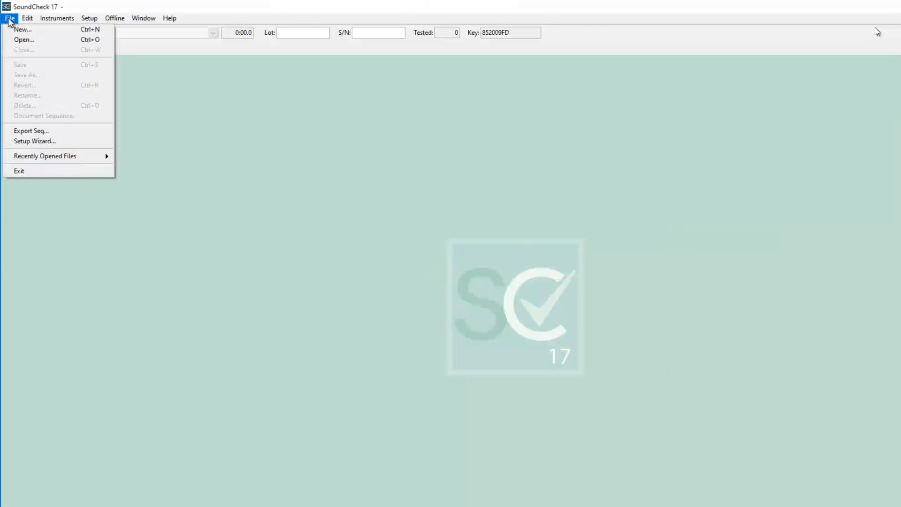
pyautogui.moveTo(60, 159)
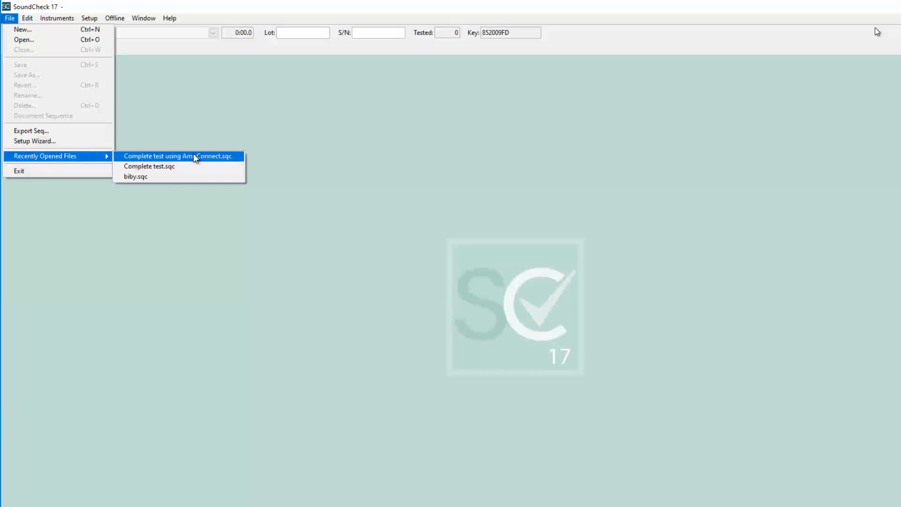
pyautogui.click(192, 154)
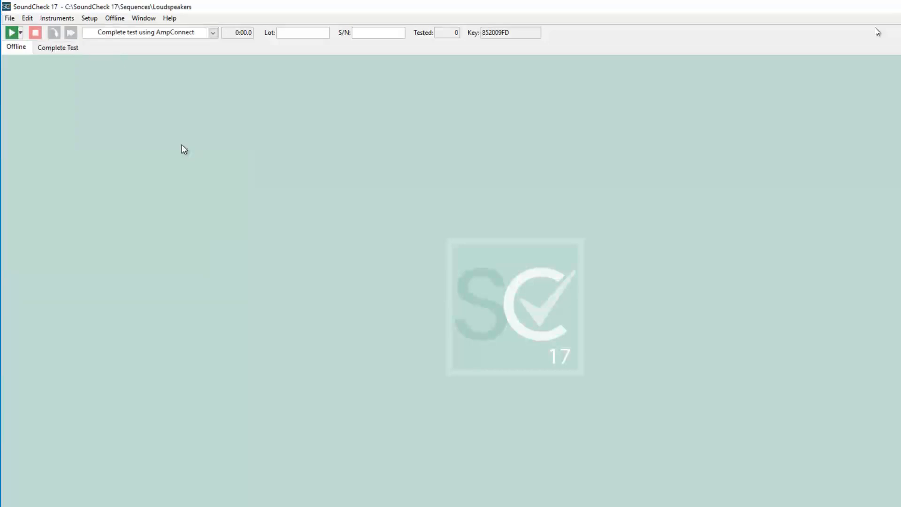
pyautogui.click(17, 33)
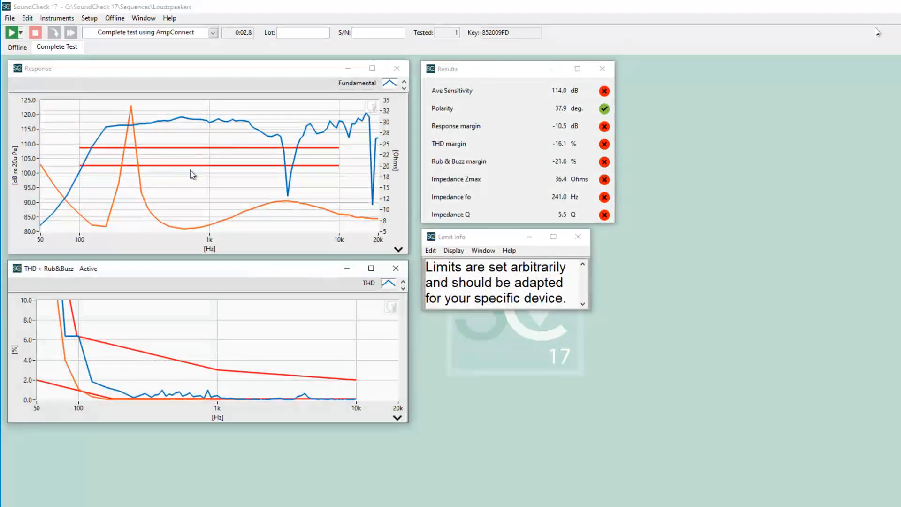
pyautogui.click(494, 362)
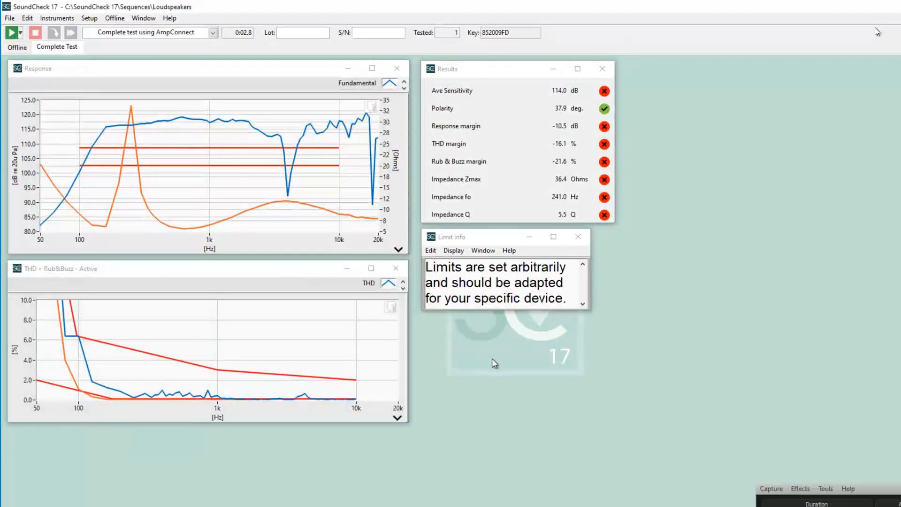
# In the Sequence Editor, add the Autosave template "Save to Dat - Overwrite" as the last step of the sequence.
pyautogui.click(90, 18)
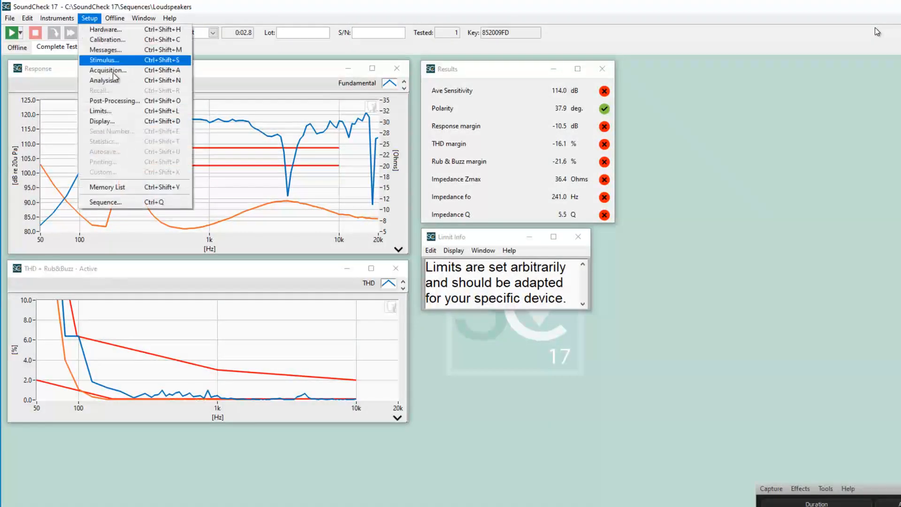
pyautogui.click(140, 202)
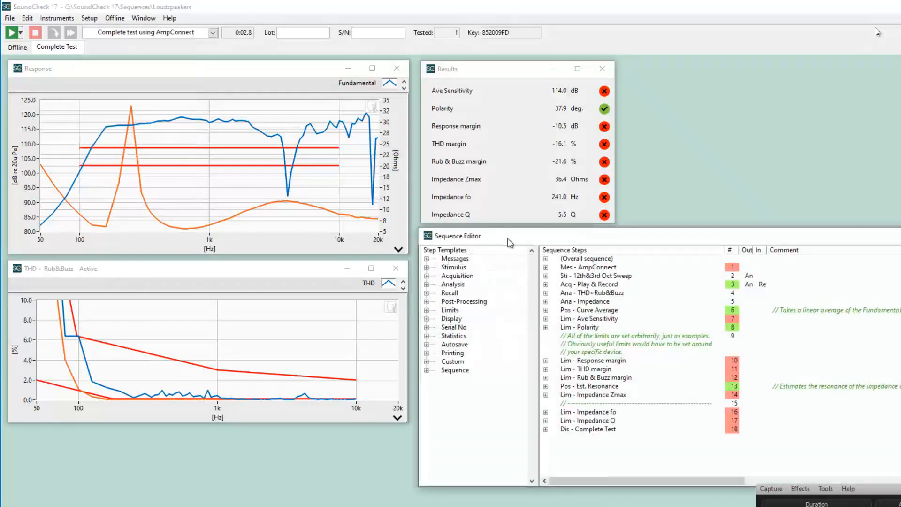
pyautogui.click(427, 344)
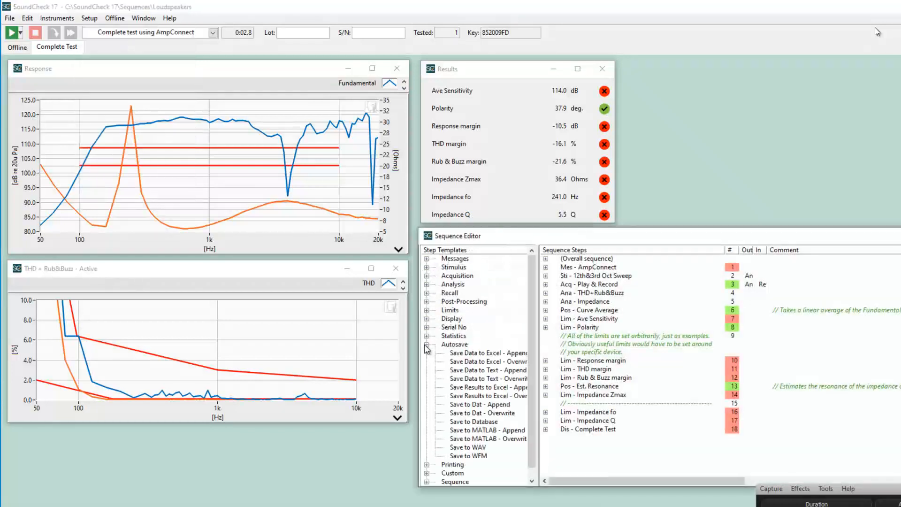
pyautogui.click(474, 415)
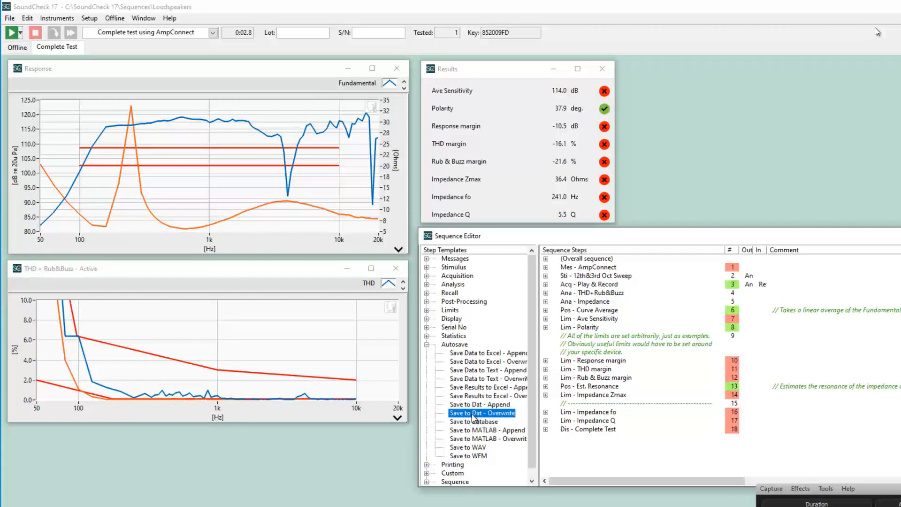
pyautogui.moveTo(573, 445); pyautogui.dragTo(590, 460)
# Open the new Save to Dat - Overwrite step, look through its list of savable data, and cancel its settings.
pyautogui.doubleClick(593, 438)
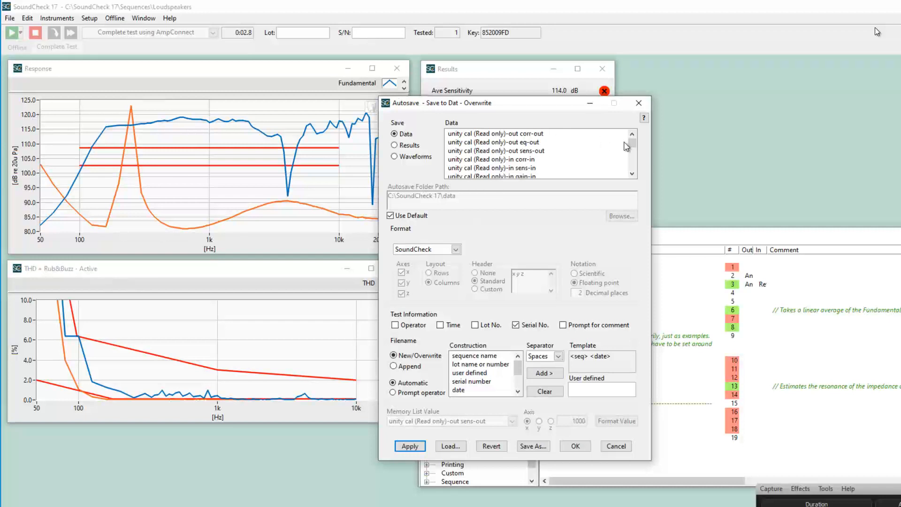
pyautogui.moveTo(630, 145); pyautogui.dragTo(631, 166)
pyautogui.moveTo(533, 110); pyautogui.dragTo(207, 105)
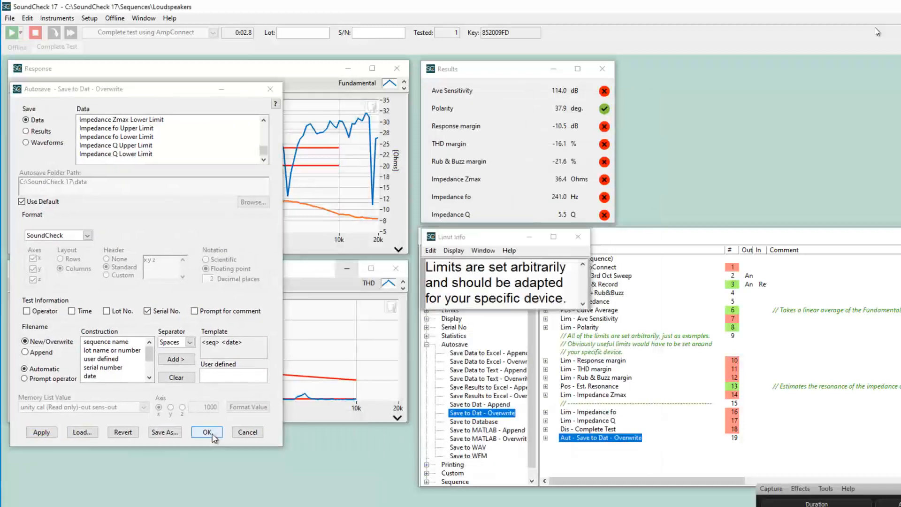
pyautogui.click(249, 434)
# Open the Memory List beside the Save to Dat - Overwrite settings and compare its curves with the savable data.
pyautogui.click(89, 19)
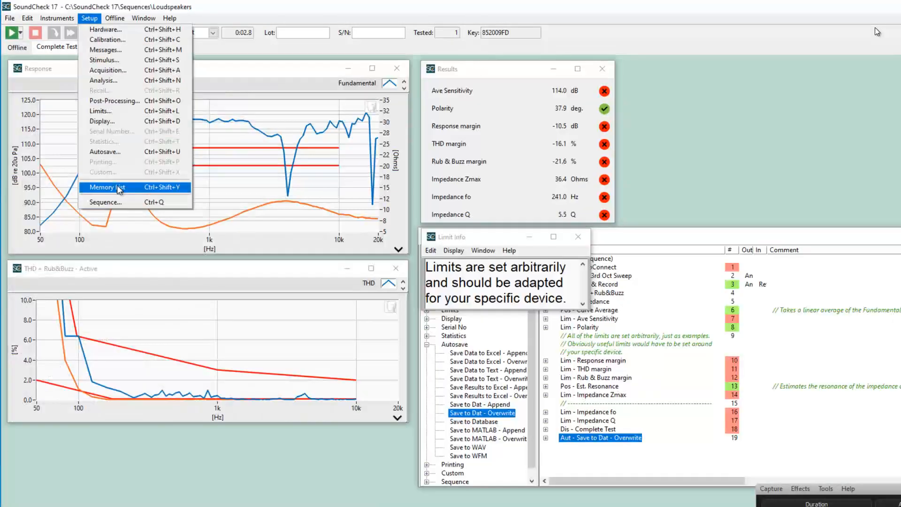
pyautogui.click(112, 192)
pyautogui.doubleClick(622, 441)
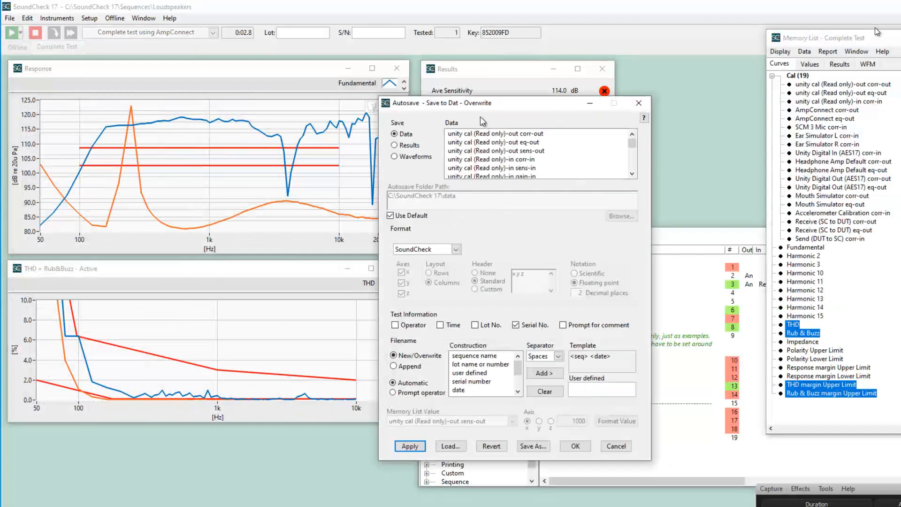
pyautogui.click(486, 120)
pyautogui.moveTo(608, 131)
pyautogui.mouseDown()
pyautogui.moveTo(610, 153)
pyautogui.moveTo(608, 144)
pyautogui.mouseUp()
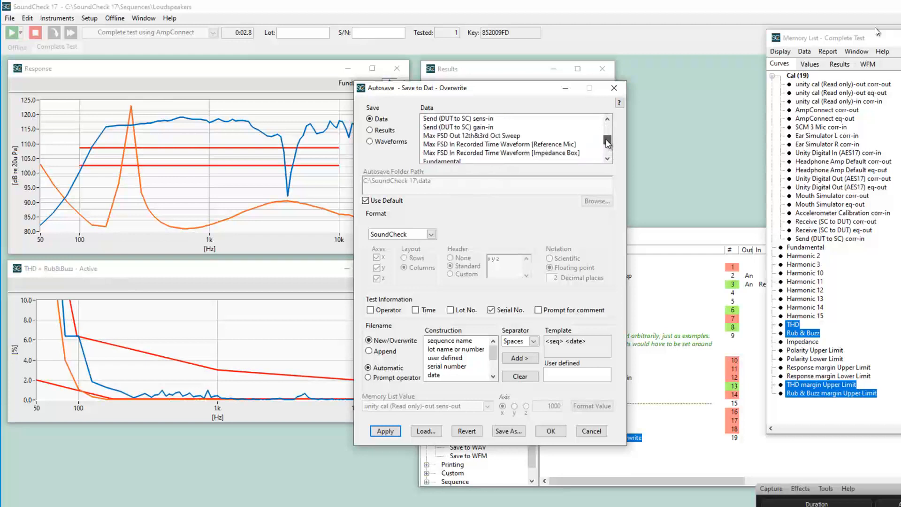
pyautogui.click(509, 138)
pyautogui.scroll(-3, 497, 141)
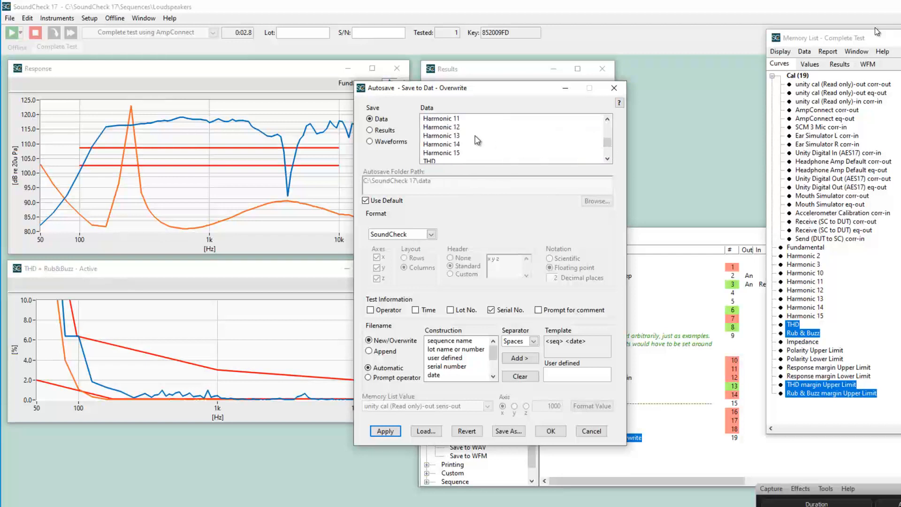
# Compare the Memory List's values with the value entries in the Autosave step's data list.
pyautogui.click(806, 65)
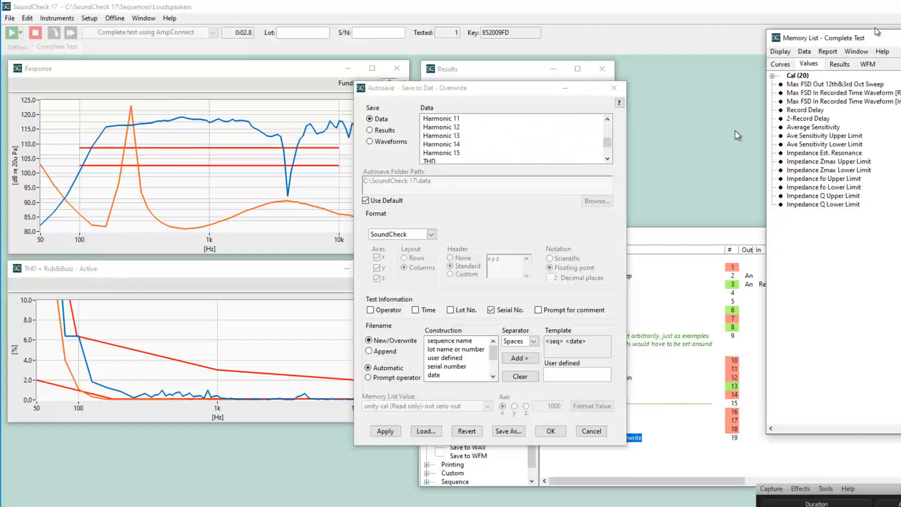
pyautogui.scroll(-5, 489, 140)
pyautogui.click(467, 120)
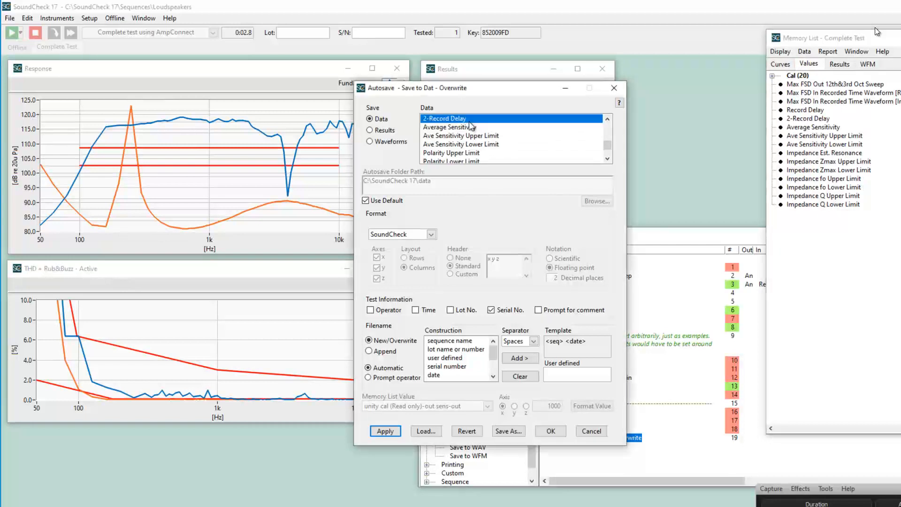
pyautogui.scroll(-3, 548, 155)
# Compare the Autosave step's savable results and waveforms with the results and waveforms in the Memory List.
pyautogui.click(370, 130)
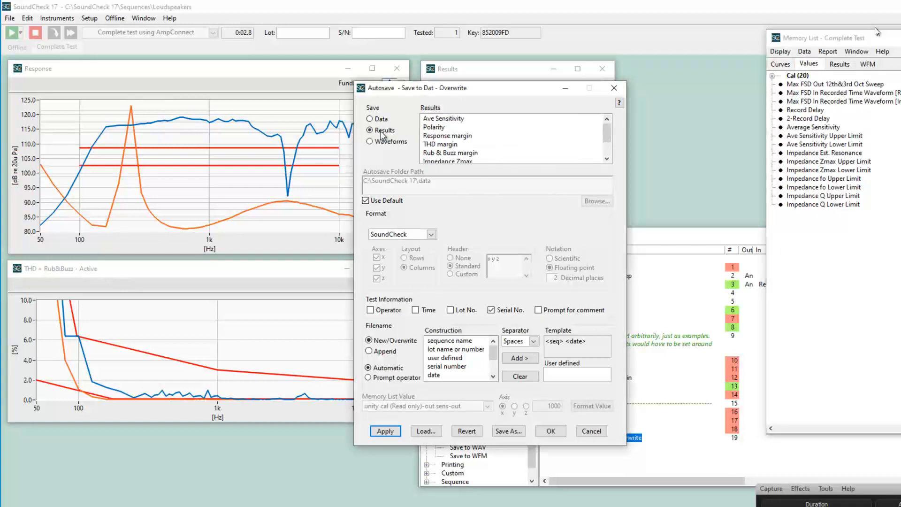
pyautogui.click(839, 64)
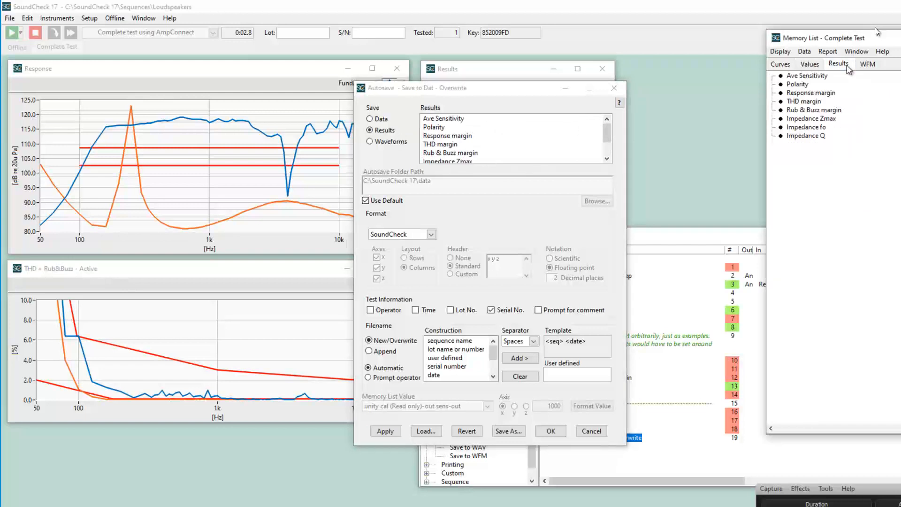
pyautogui.scroll(-1, 493, 123)
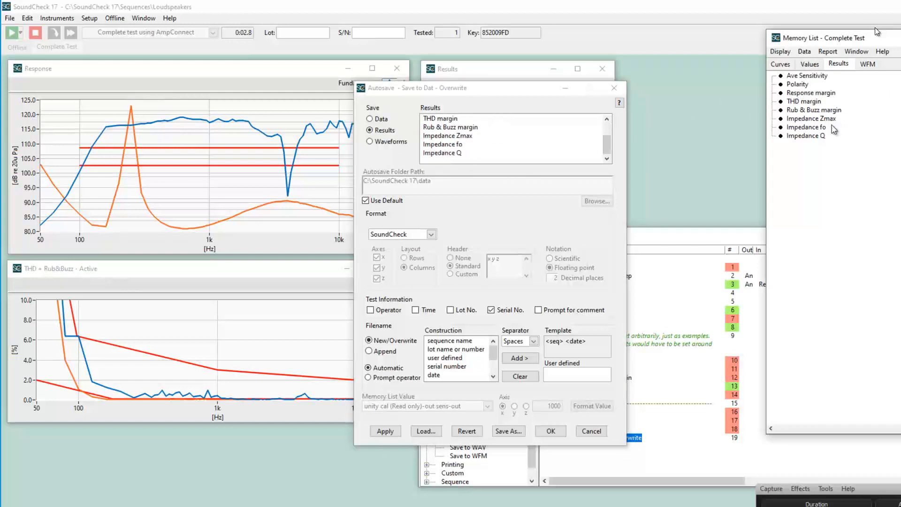
pyautogui.click(867, 65)
pyautogui.click(380, 142)
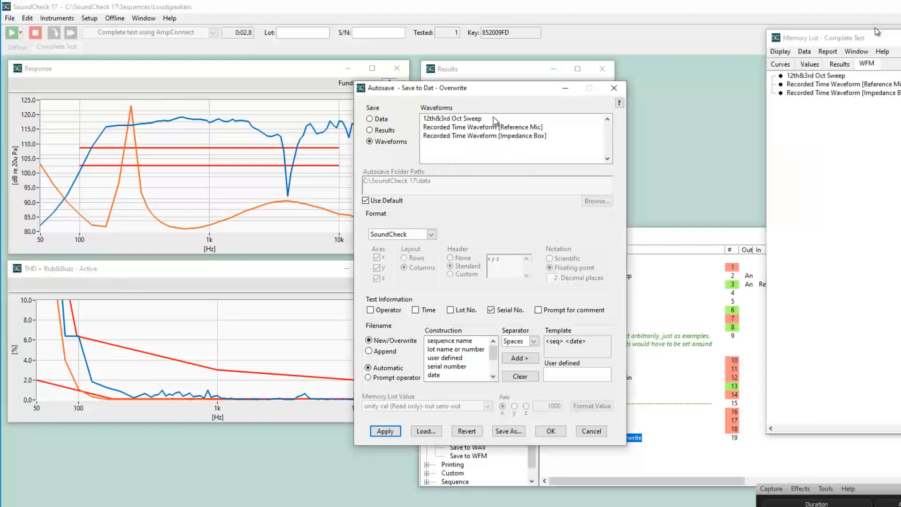
# Return the Memory List to its curves and set the Autosave step to save Data.
pyautogui.click(779, 64)
pyautogui.click(370, 120)
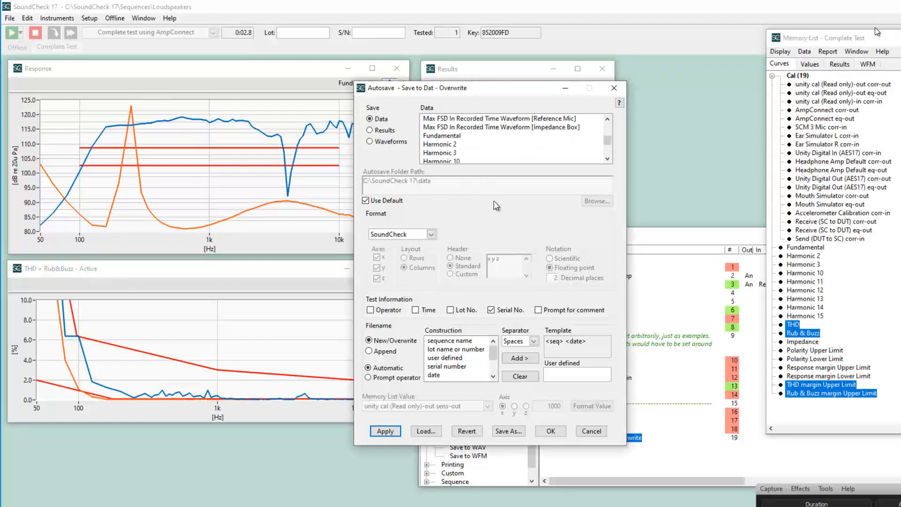
# Try to select Fundamental, THD, Rub & Buzz and Impedance together in the Autosave step's data list.
pyautogui.click(465, 138)
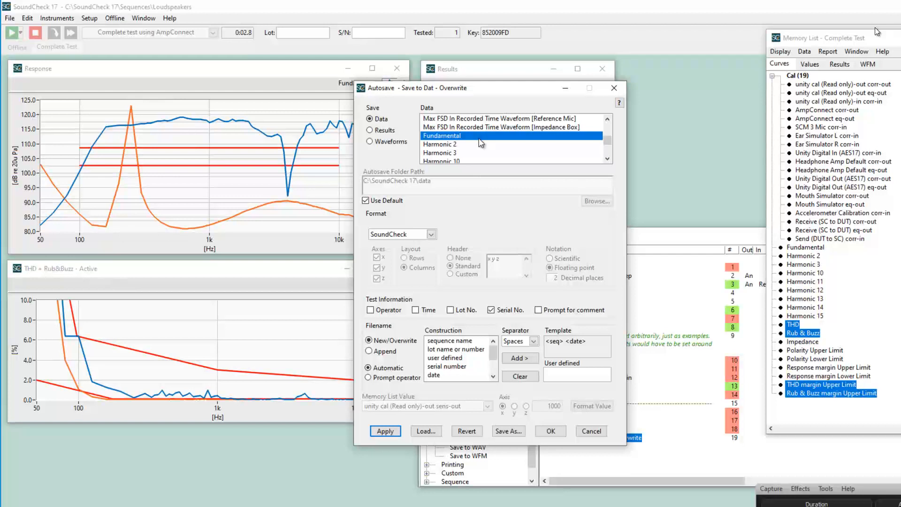
pyautogui.scroll(-3, 479, 143)
pyautogui.keyDown('ctrl'); pyautogui.click(439, 138); pyautogui.keyUp('ctrl')
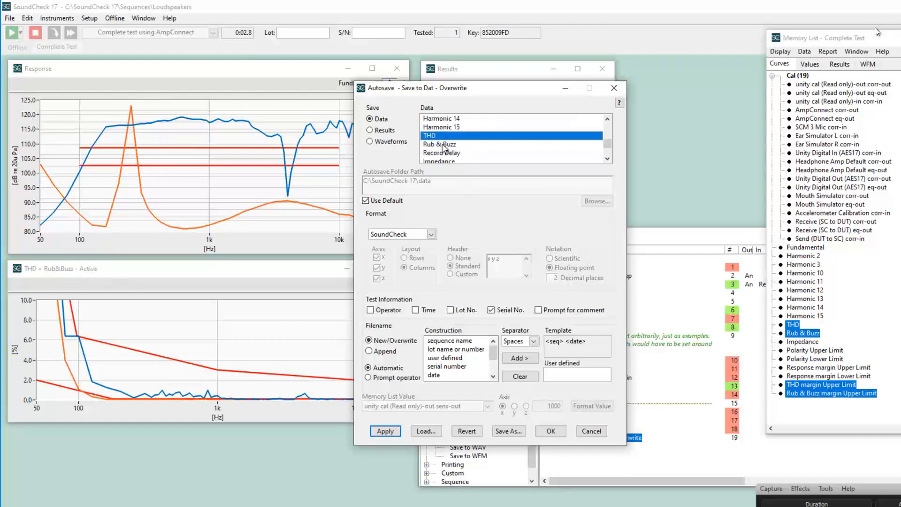
pyautogui.keyDown('ctrl'); pyautogui.click(447, 147); pyautogui.keyUp('ctrl')
pyautogui.keyDown('ctrl'); pyautogui.click(462, 161); pyautogui.keyUp('ctrl')
pyautogui.scroll(-1, 465, 157)
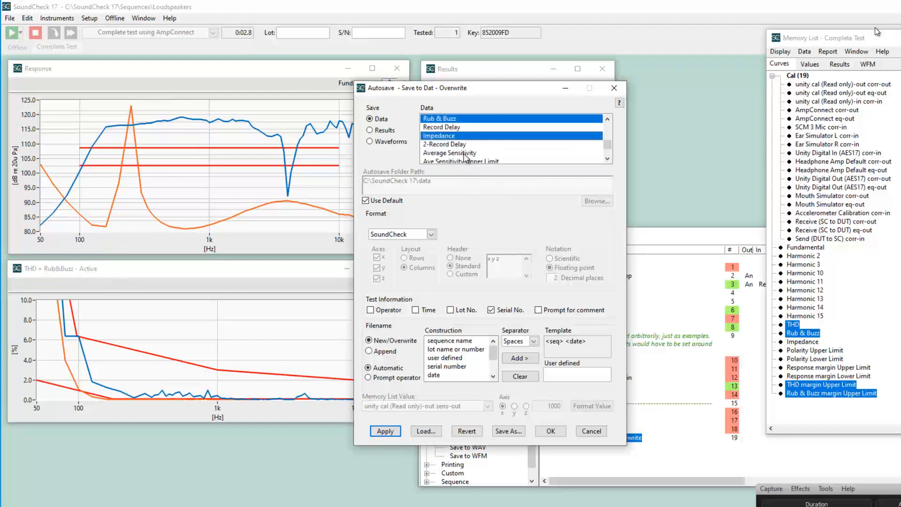
pyautogui.scroll(4, 479, 158)
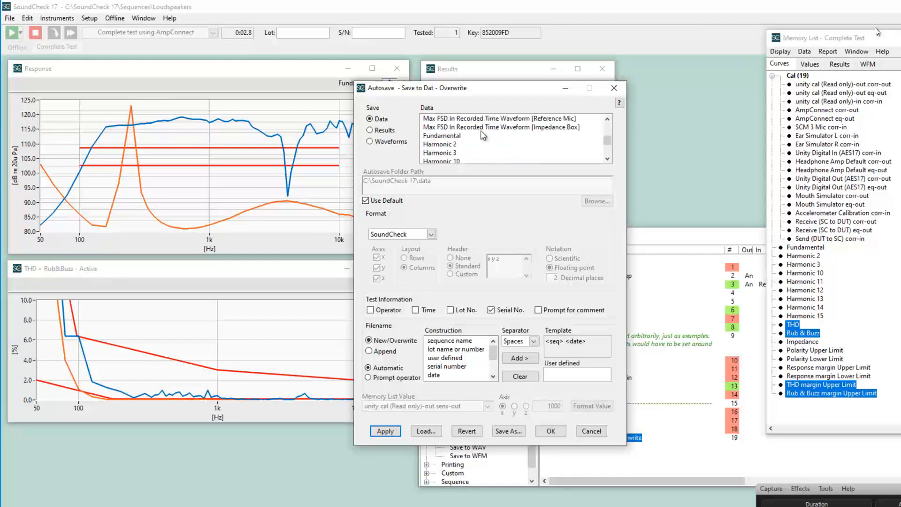
pyautogui.scroll(3, 500, 134)
pyautogui.keyDown('shift'); pyautogui.click(500, 128); pyautogui.keyUp('shift')
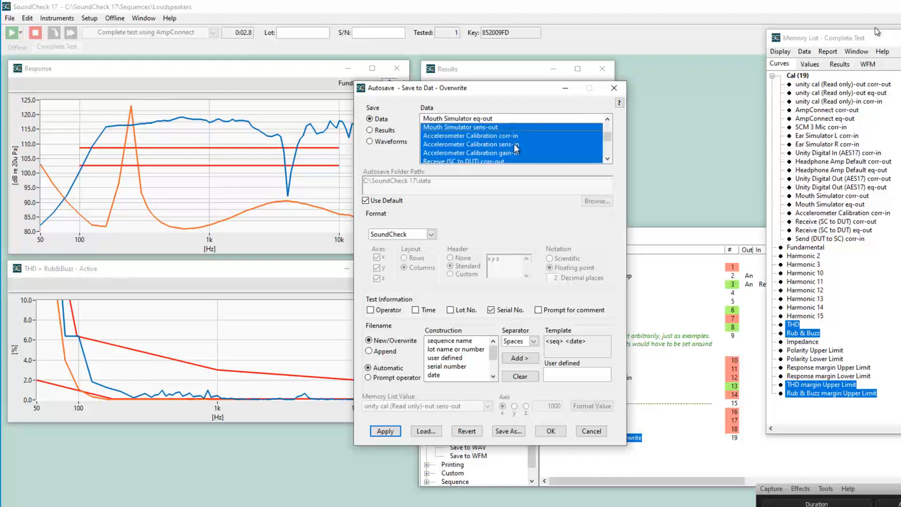
pyautogui.scroll(-3, 511, 150)
pyautogui.click(501, 128)
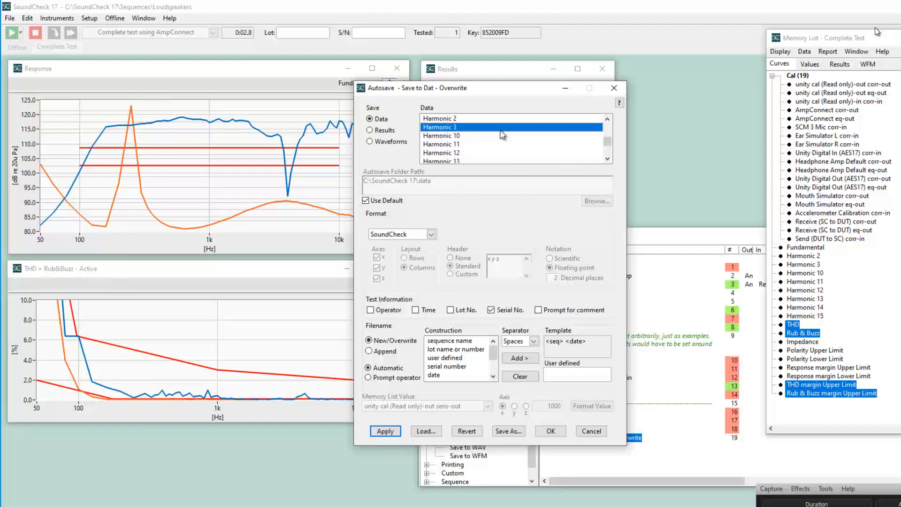
# Select Fundamental, THD, Rub & Buzz, Impedance and Average Sensitivity as the Autosave data, and apply the step settings.
pyautogui.scroll(1, 468, 130)
pyautogui.click(467, 136)
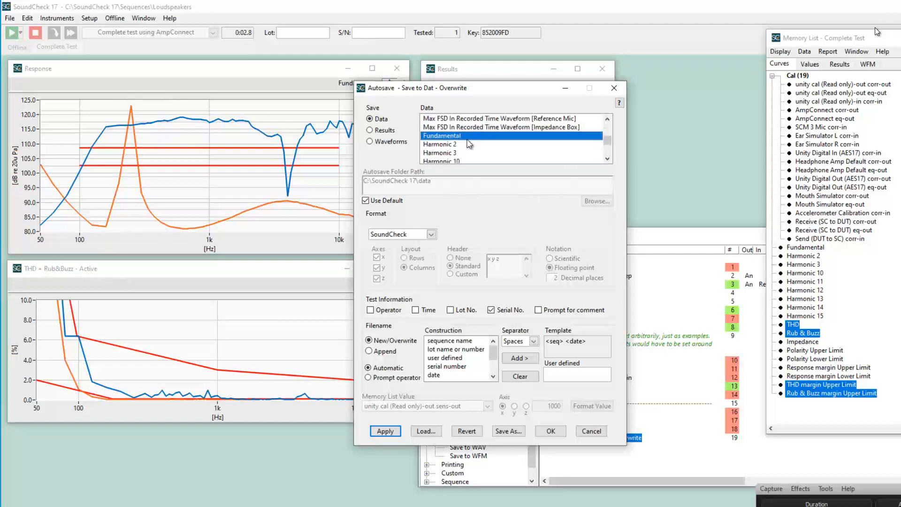
pyautogui.scroll(-3, 469, 147)
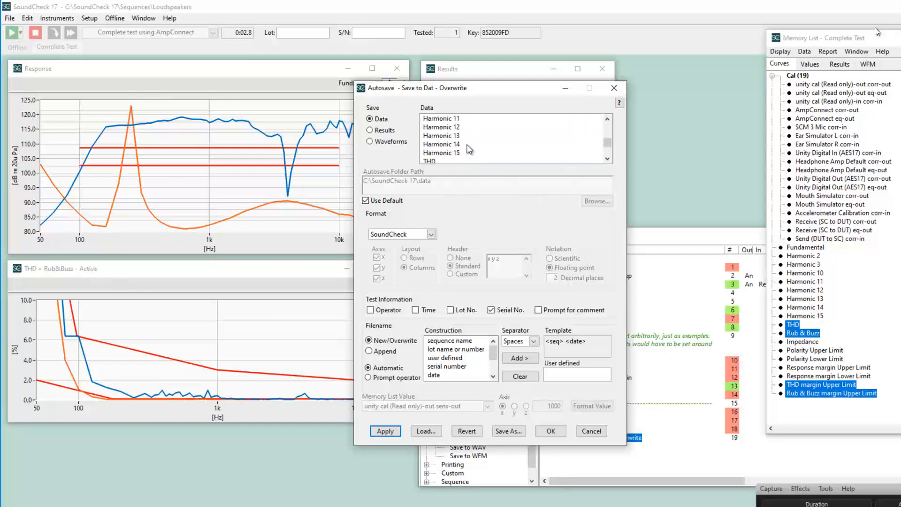
pyautogui.click(448, 137)
pyautogui.click(454, 145)
pyautogui.scroll(-1, 485, 147)
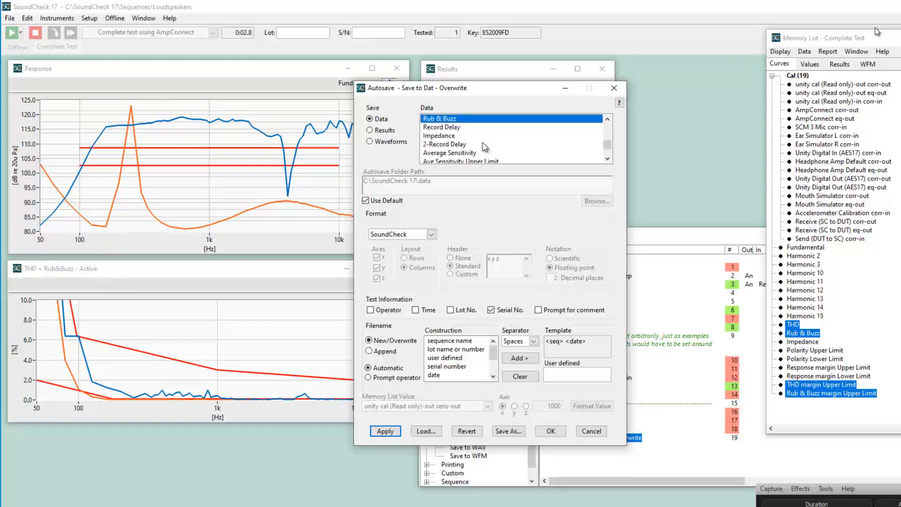
pyautogui.keyDown('ctrl'); pyautogui.click(458, 137); pyautogui.keyUp('ctrl')
pyautogui.keyDown('ctrl'); pyautogui.click(481, 154); pyautogui.keyUp('ctrl')
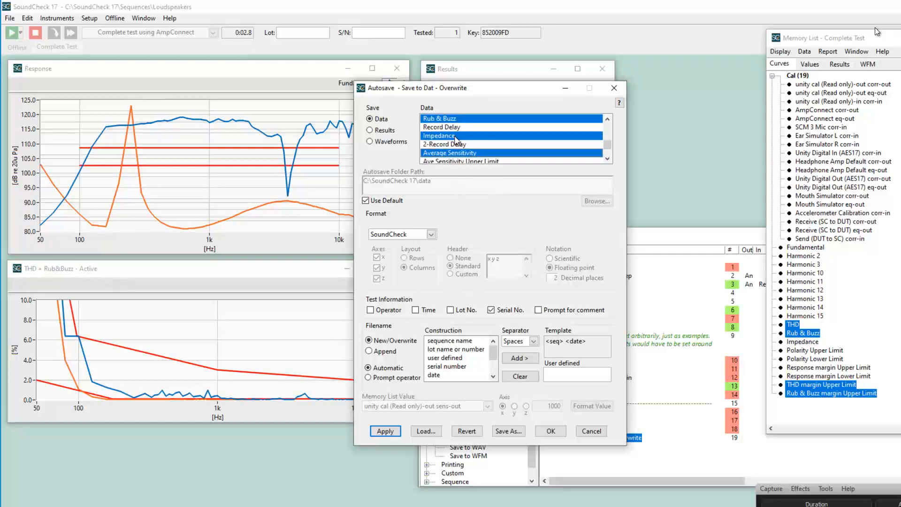
pyautogui.click(385, 430)
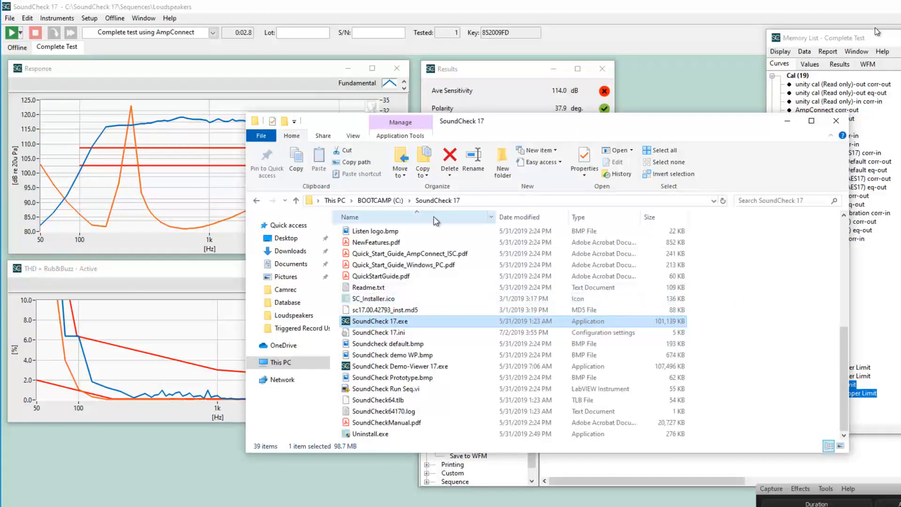
# In File Explorer, look for the saved Dat file in the SoundCheck 17 data folder, sorted by date with a wider name column.
pyautogui.click(416, 264)
pyautogui.scroll(7, 393, 246)
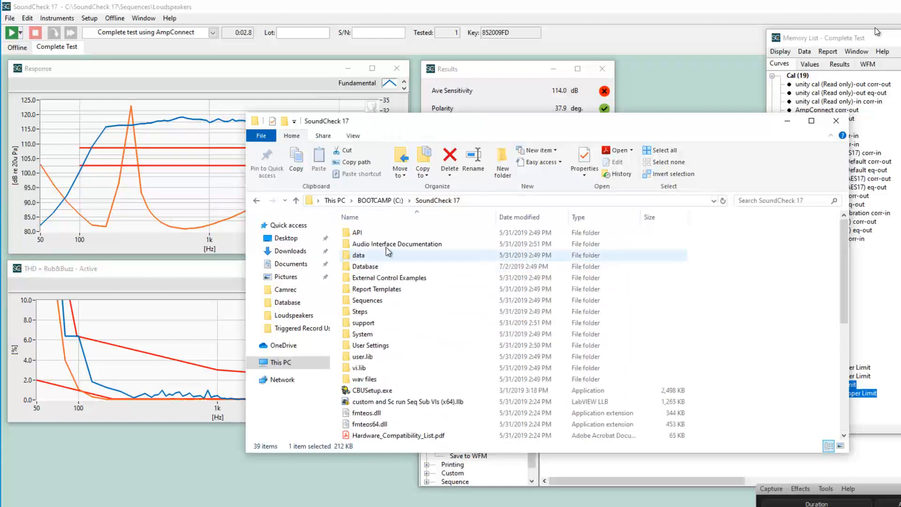
pyautogui.doubleClick(385, 256)
pyautogui.click(500, 217)
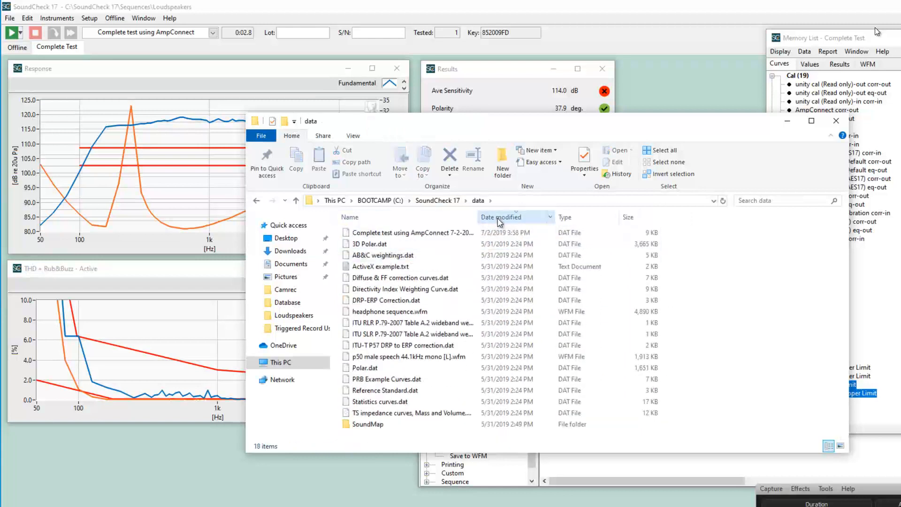
pyautogui.click(445, 237)
pyautogui.moveTo(478, 217); pyautogui.dragTo(555, 217)
pyautogui.click(499, 240)
pyautogui.click(499, 233)
pyautogui.click(787, 121)
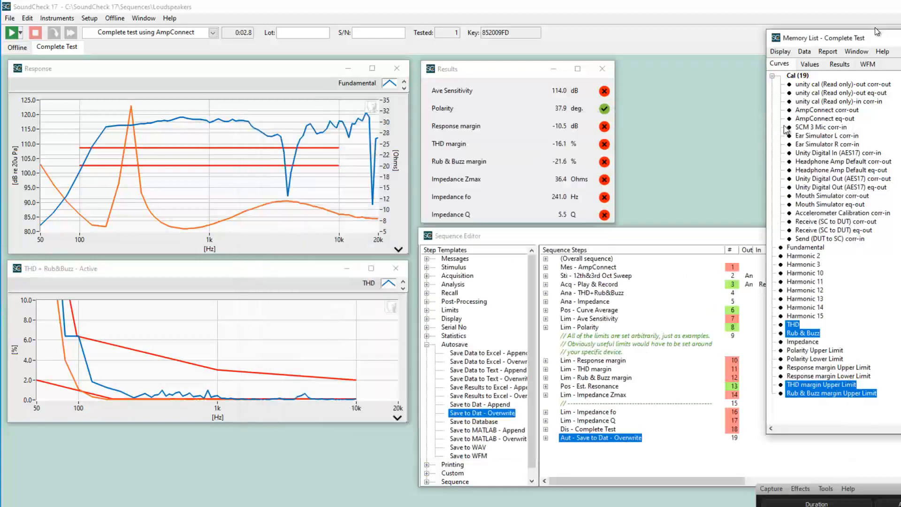
# Collapse the Memory List's Cal group and close the open test sequence.
pyautogui.click(772, 76)
pyautogui.click(10, 18)
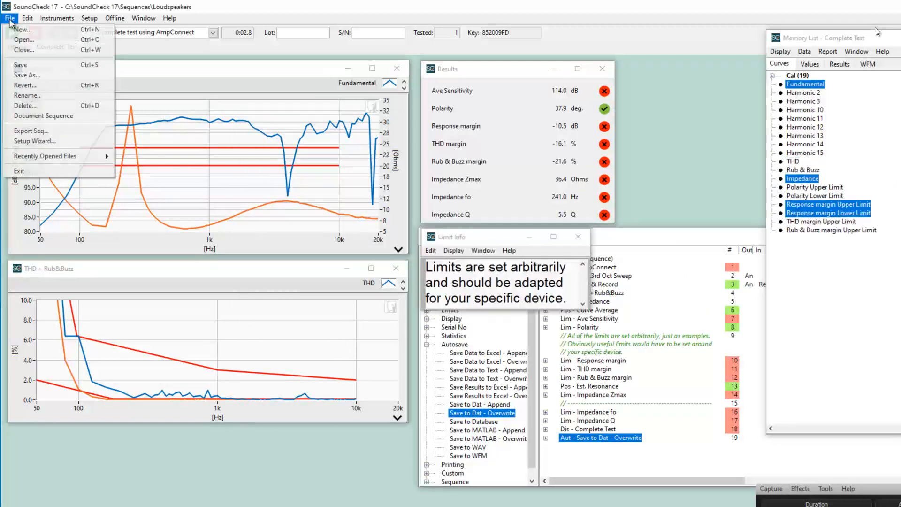
pyautogui.click(21, 49)
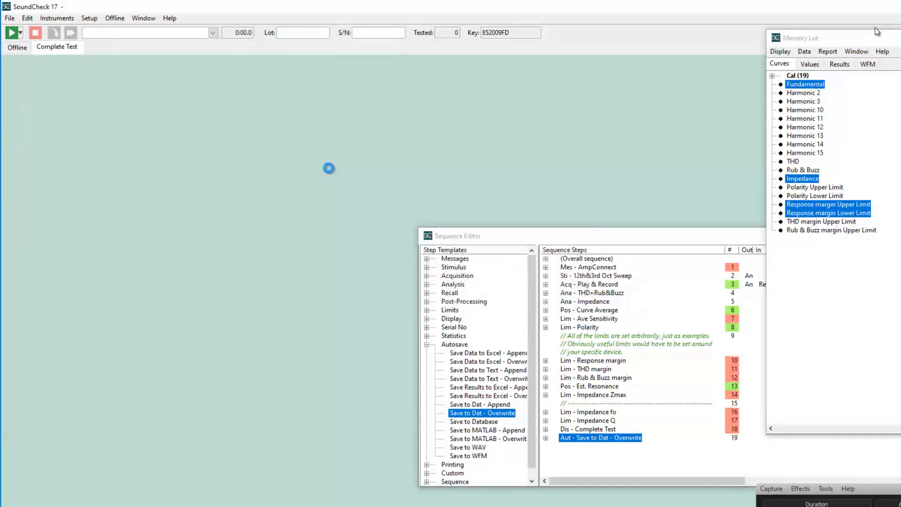
# Load the saved Complete test using AmpConnect Dat file from the data folder into the Memory List.
pyautogui.click(803, 51)
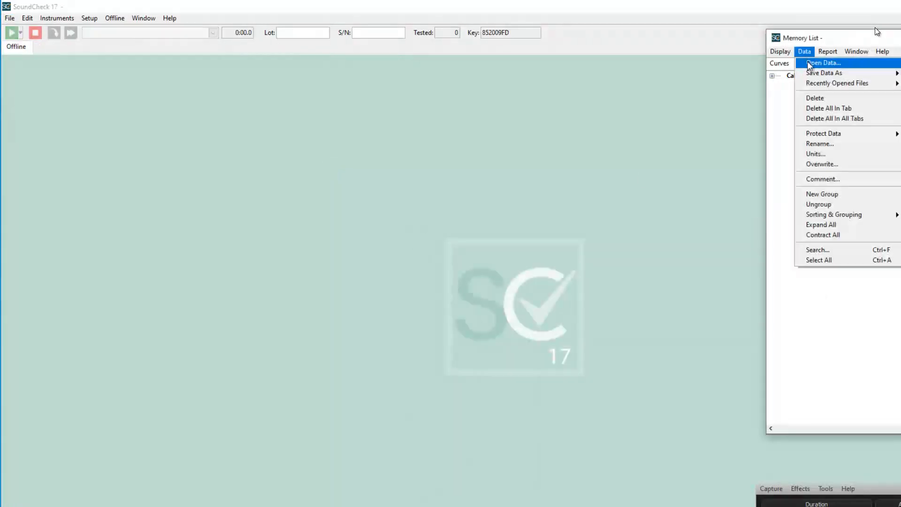
pyautogui.click(807, 61)
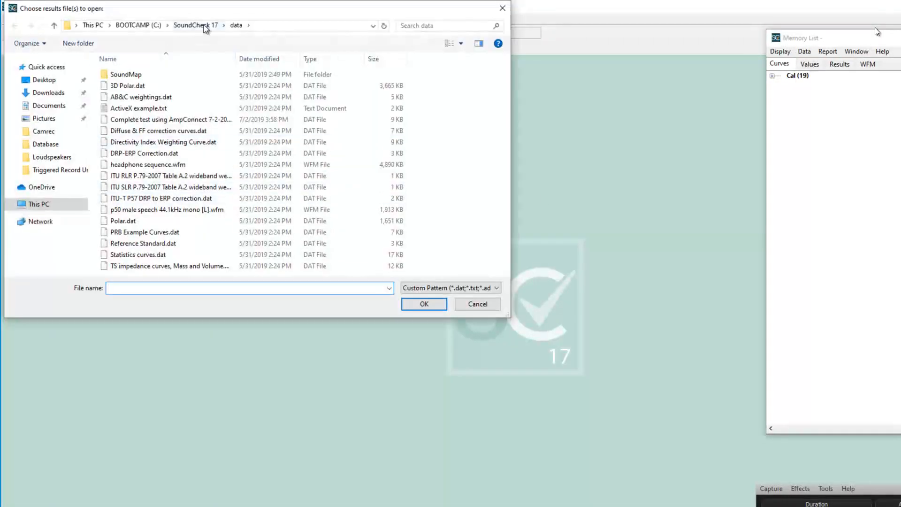
pyautogui.click(259, 59)
pyautogui.doubleClick(164, 74)
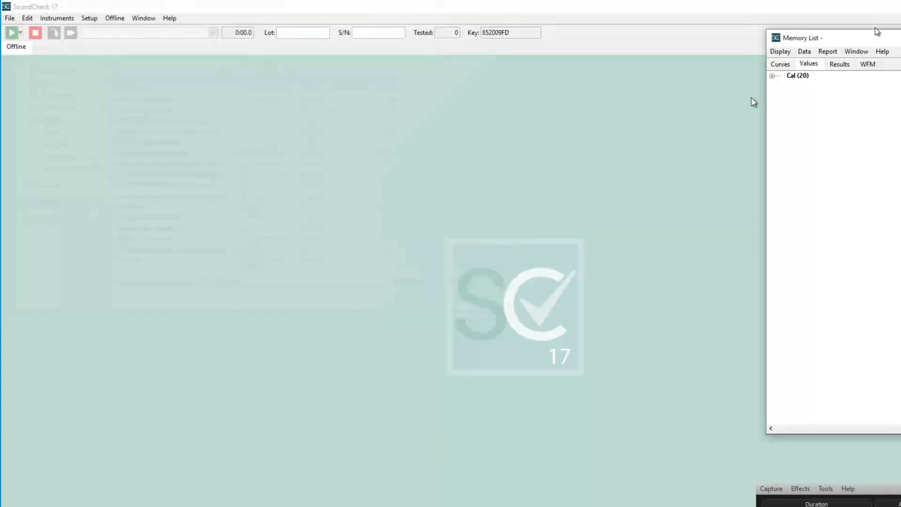
# Check the loaded value and plot the saved Fundamental and THD curves together on a temporary XY graph.
pyautogui.click(819, 85)
pyautogui.click(789, 64)
pyautogui.doubleClick(808, 85)
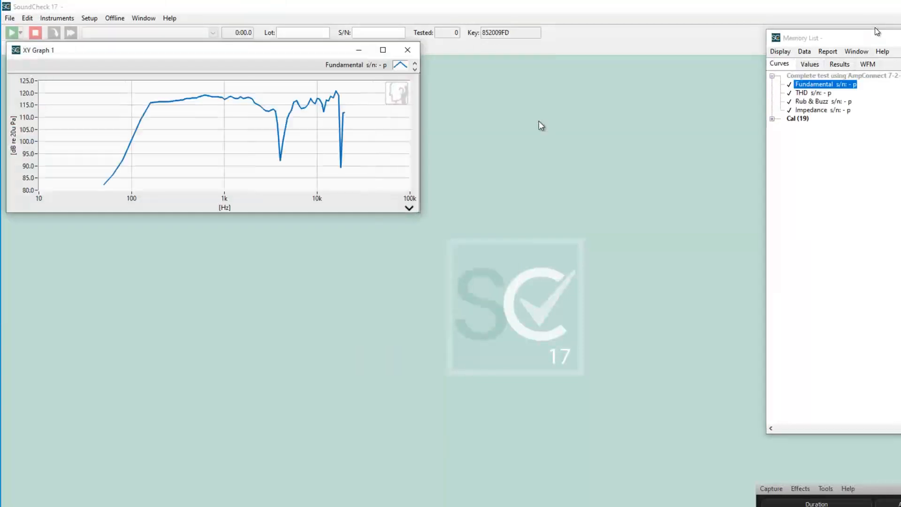
pyautogui.moveTo(816, 97); pyautogui.dragTo(261, 162)
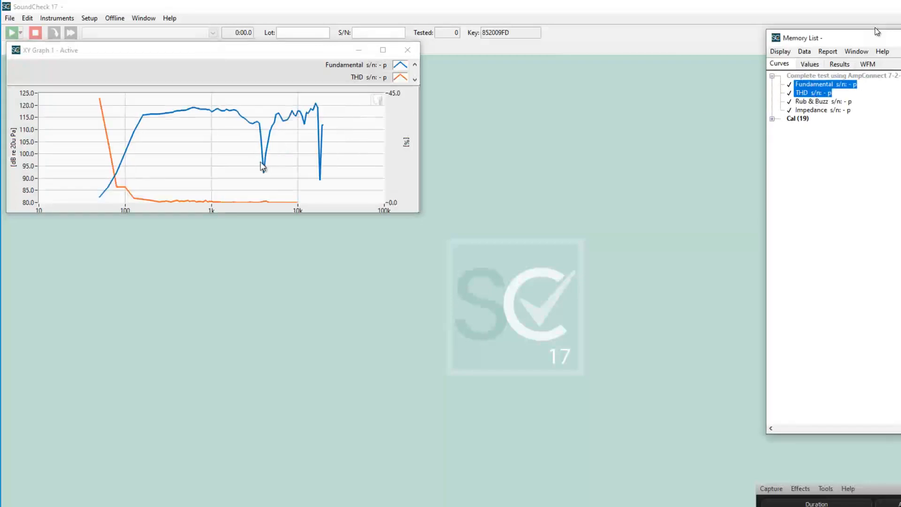
pyautogui.click(408, 52)
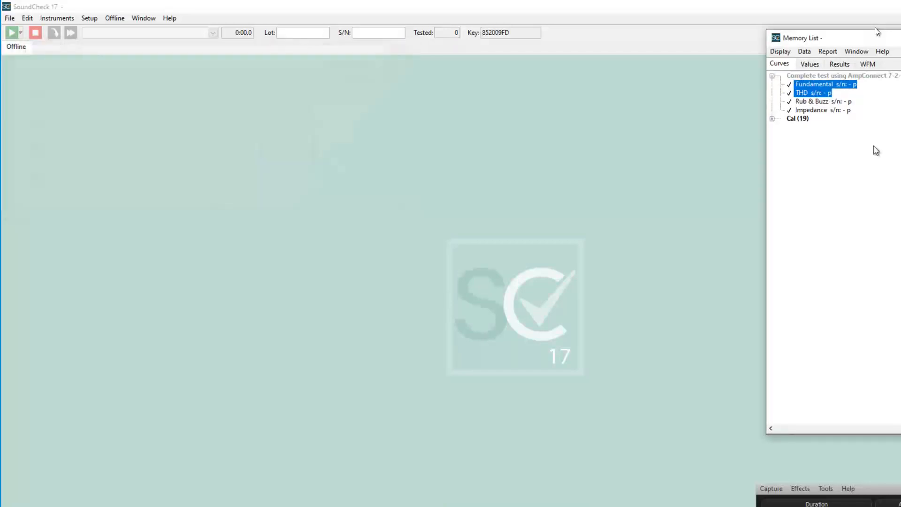
# Delete all the loaded data from every category of the Memory List.
pyautogui.click(831, 149)
pyautogui.rightClick(804, 75)
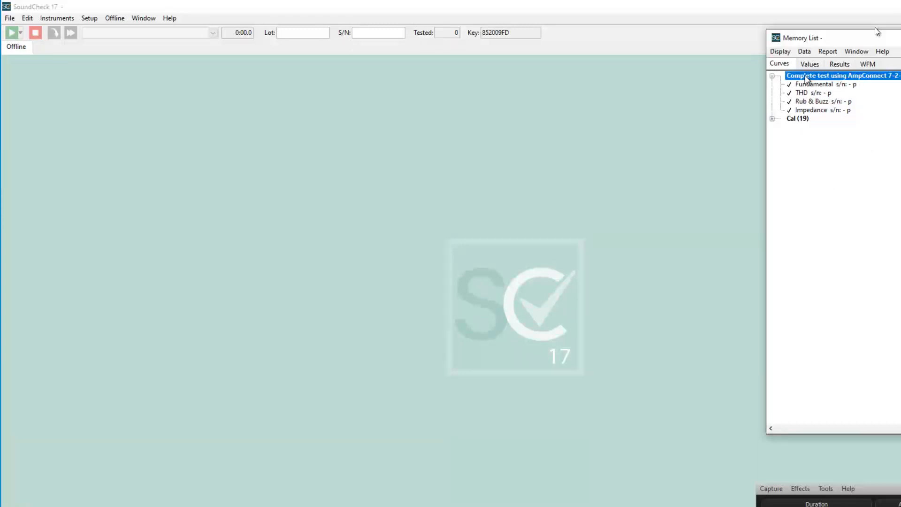
pyautogui.click(805, 51)
pyautogui.click(844, 119)
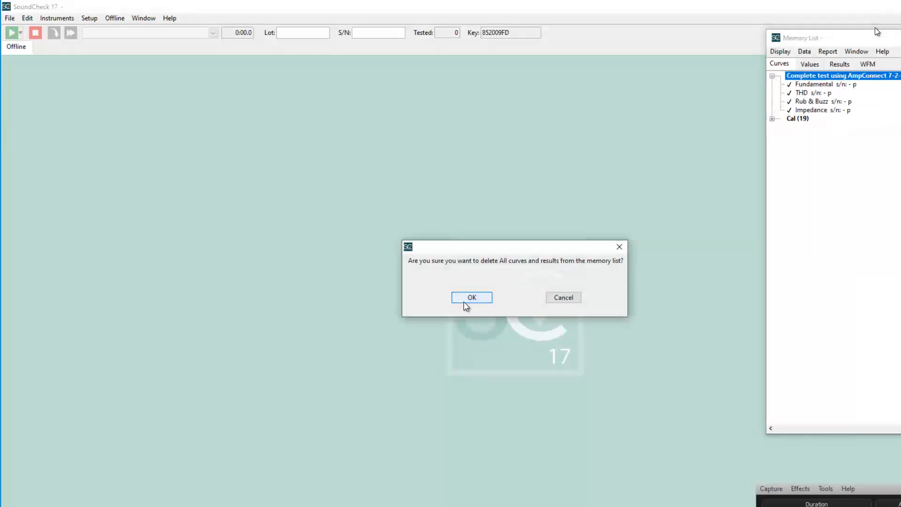
pyautogui.click(468, 297)
# Reopen the recently used Complete test using AmpConnect sequence.
pyautogui.click(9, 18)
pyautogui.moveTo(55, 151)
pyautogui.click(150, 154)
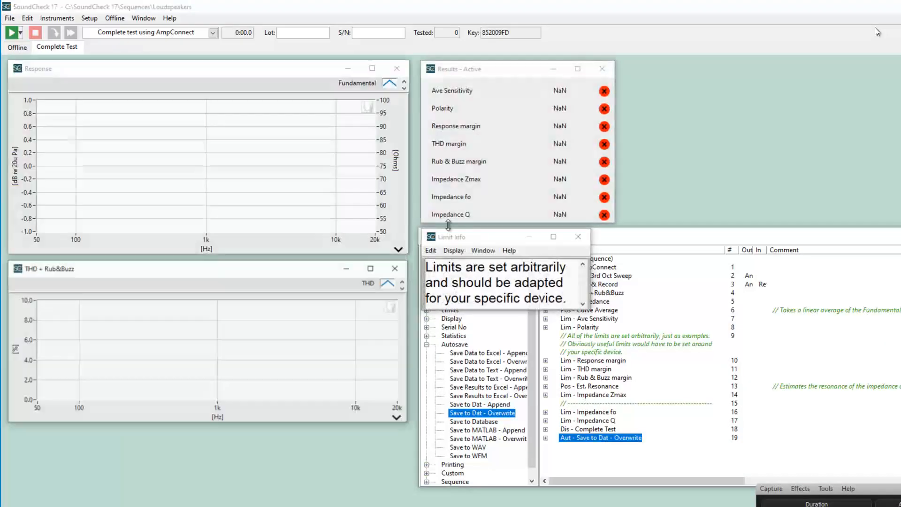
# Open the Save to Dat - Overwrite step's settings and turn off its default autosave folder.
pyautogui.click(612, 441)
pyautogui.doubleClick(595, 438)
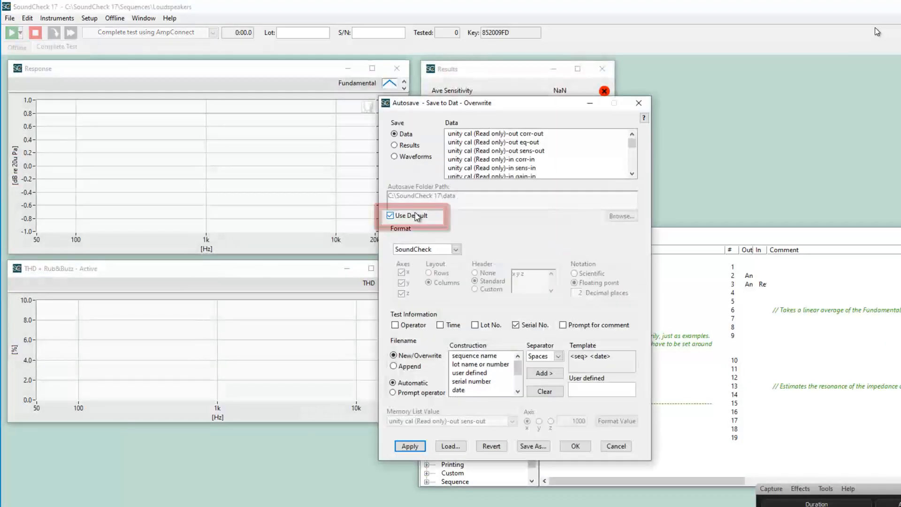
pyautogui.click(417, 216)
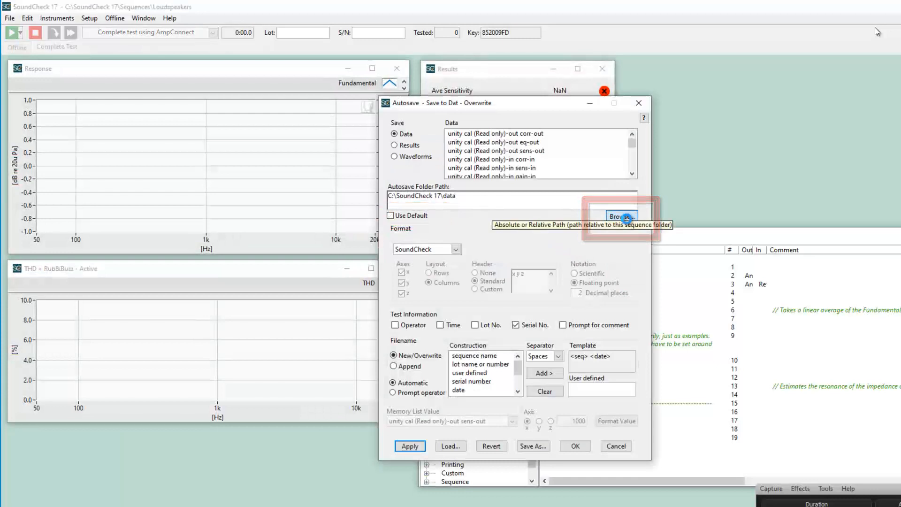
# Browse for a custom autosave folder and set its path to C:\SoundCheck 17.
pyautogui.click(622, 216)
pyautogui.doubleClick(204, 185)
pyautogui.doubleClick(202, 189)
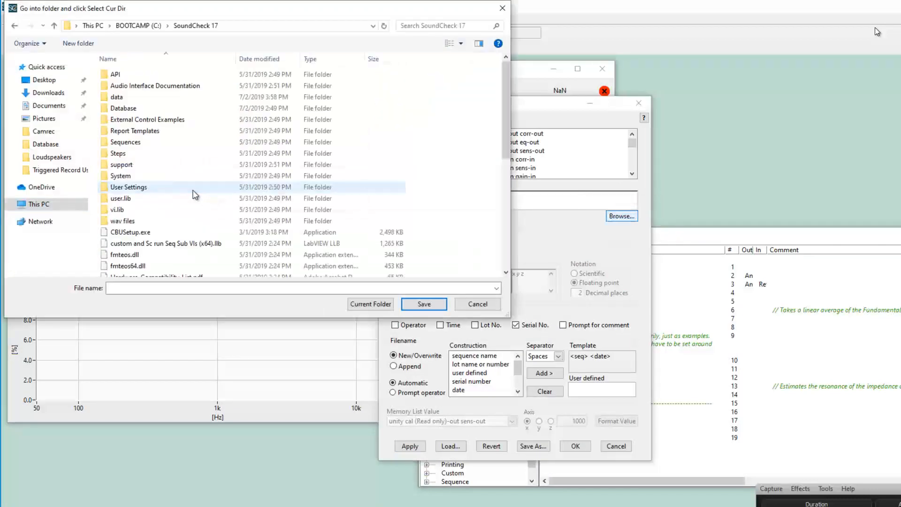
pyautogui.click(370, 304)
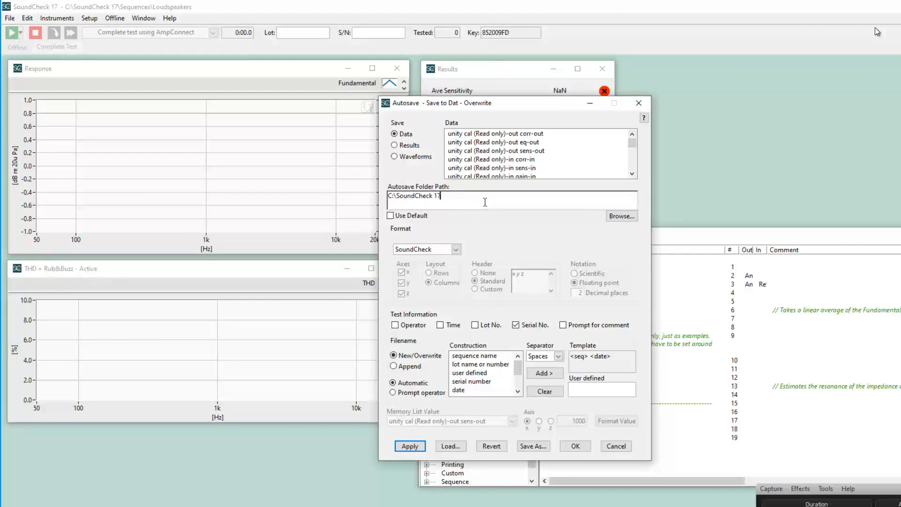
# Clear the autosave folder path and confirm the Save to Dat - Overwrite step's settings.
pyautogui.moveTo(426, 196); pyautogui.dragTo(345, 192)
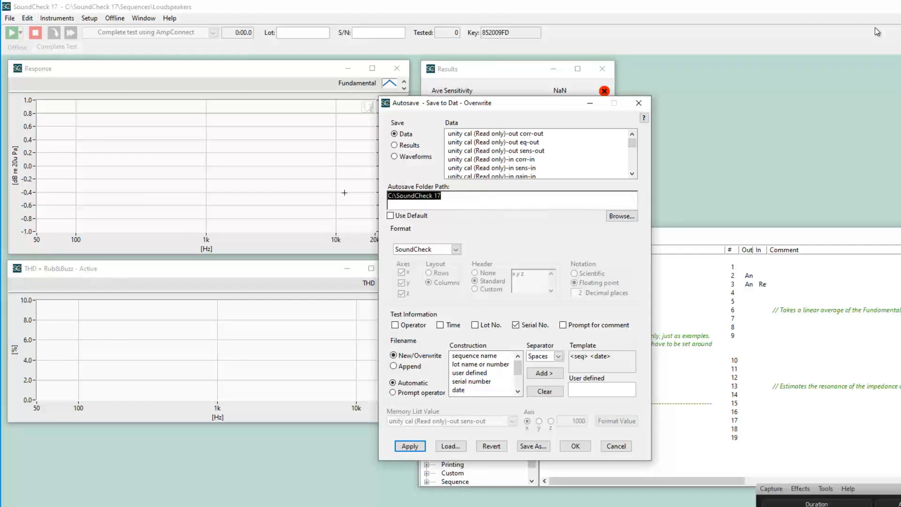
pyautogui.press('BackSpace')
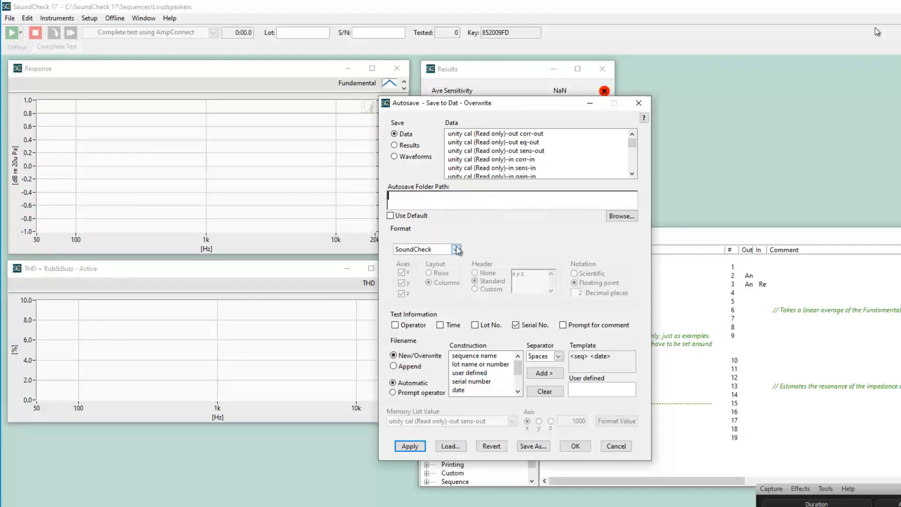
pyautogui.scroll(-5, 577, 168)
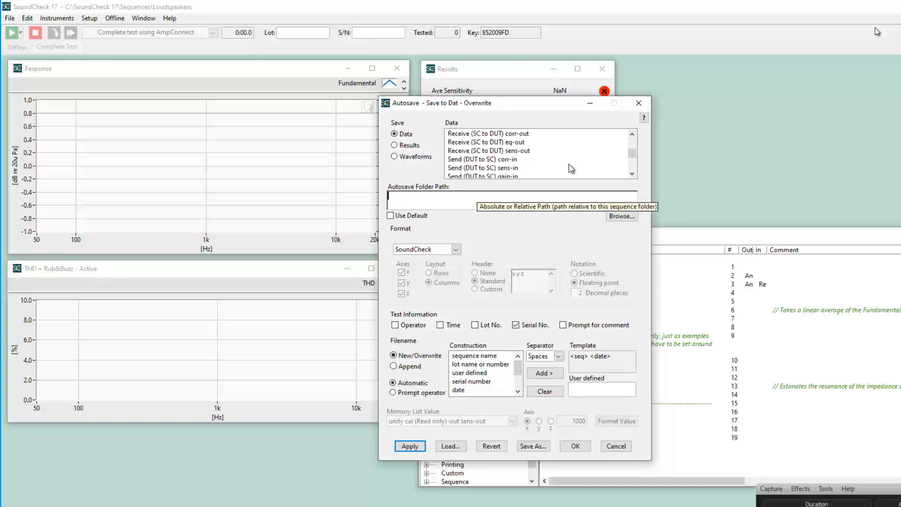
pyautogui.scroll(-5, 571, 168)
pyautogui.click(575, 446)
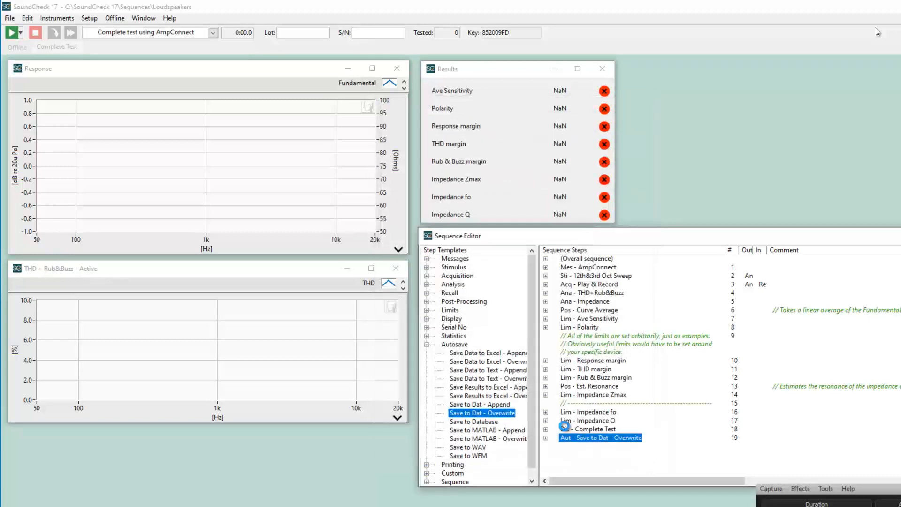
# Run the test sequence with the edited Autosave step.
pyautogui.click(11, 33)
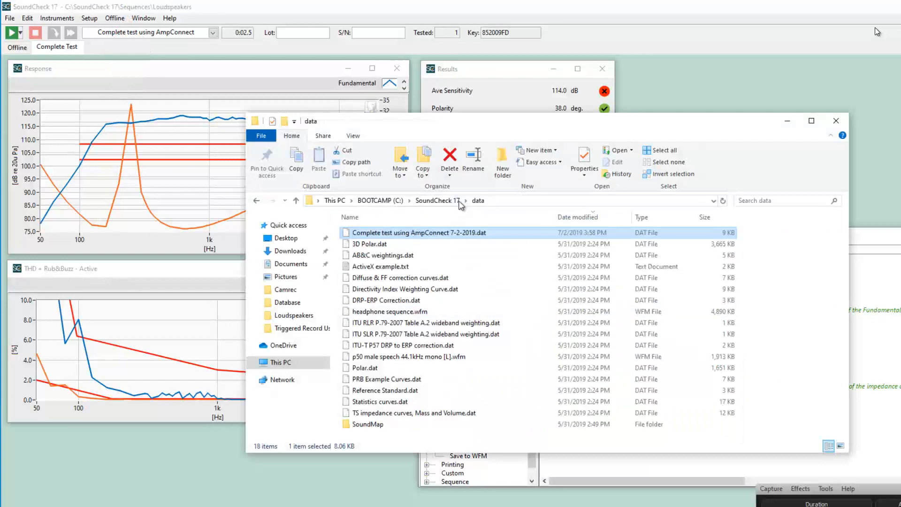
# Browse to C:\SoundCheck 17\Sequences\Loudspeakers in File Explorer and locate the autosaved Complete test using AmpConnect Dat file.
pyautogui.click(437, 200)
pyautogui.doubleClick(407, 301)
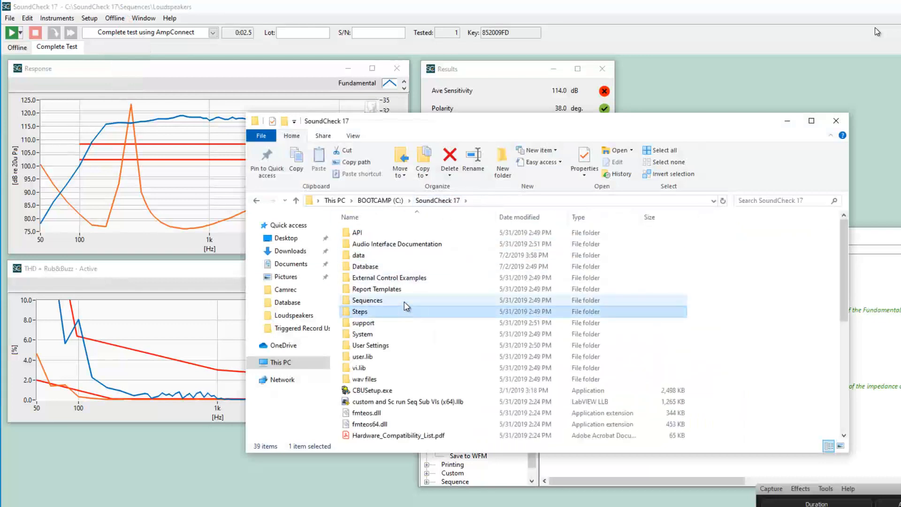
pyautogui.doubleClick(402, 293)
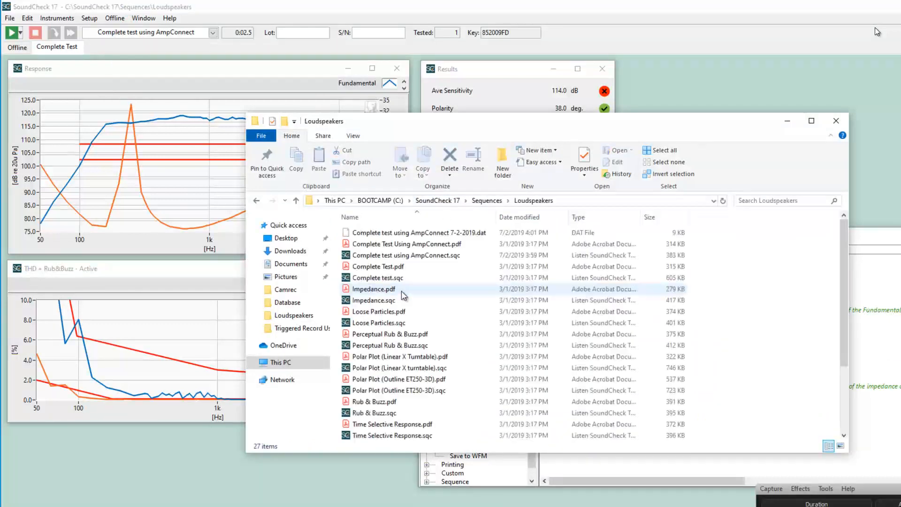
pyautogui.click(459, 235)
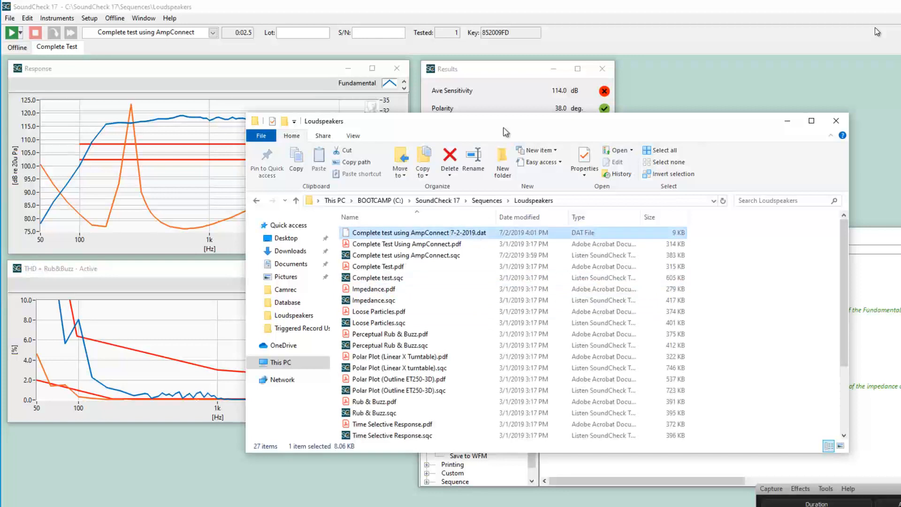
pyautogui.moveTo(509, 113); pyautogui.dragTo(262, 89)
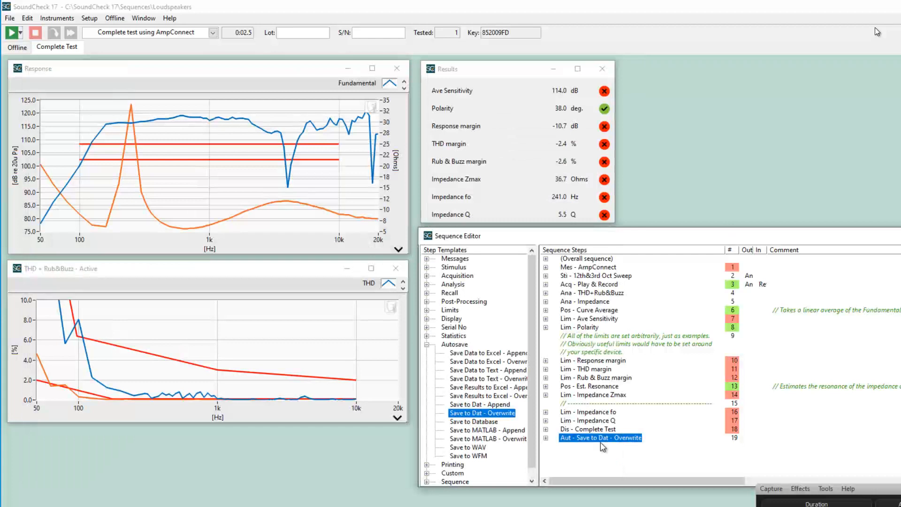
# Reopen the Save to Dat - Overwrite step, set its autosave folder path to the relative path "folder" and apply it.
pyautogui.doubleClick(601, 439)
pyautogui.write('folder')
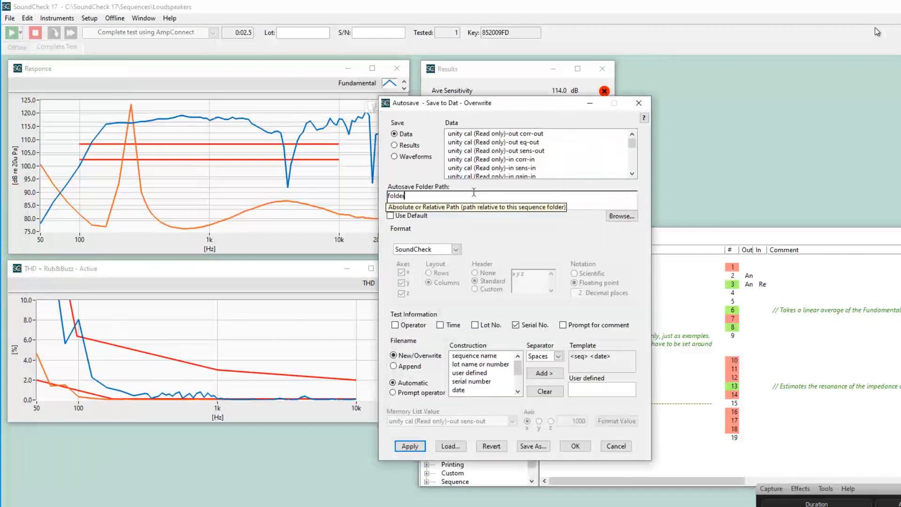
pyautogui.click(410, 445)
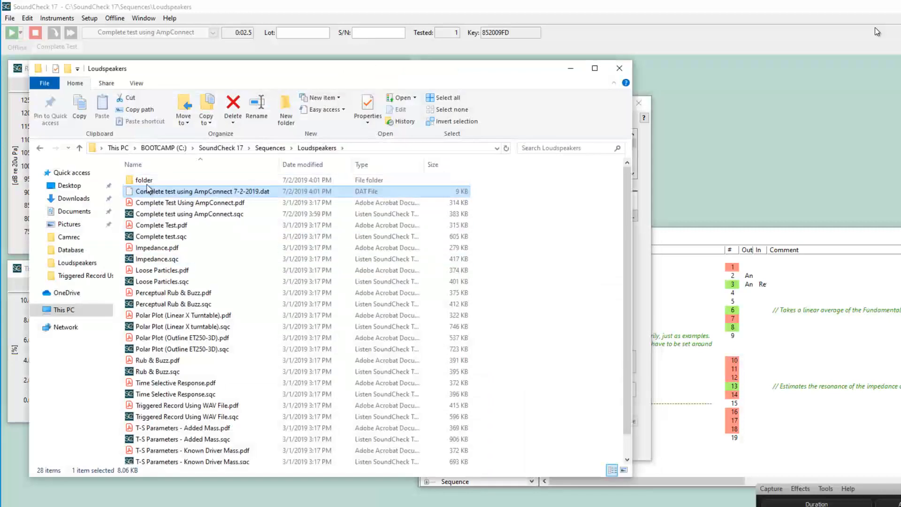
# Open the new "folder" directory in File Explorer and check for the autosaved Dat file.
pyautogui.click(146, 182)
pyautogui.doubleClick(147, 184)
pyautogui.click(168, 184)
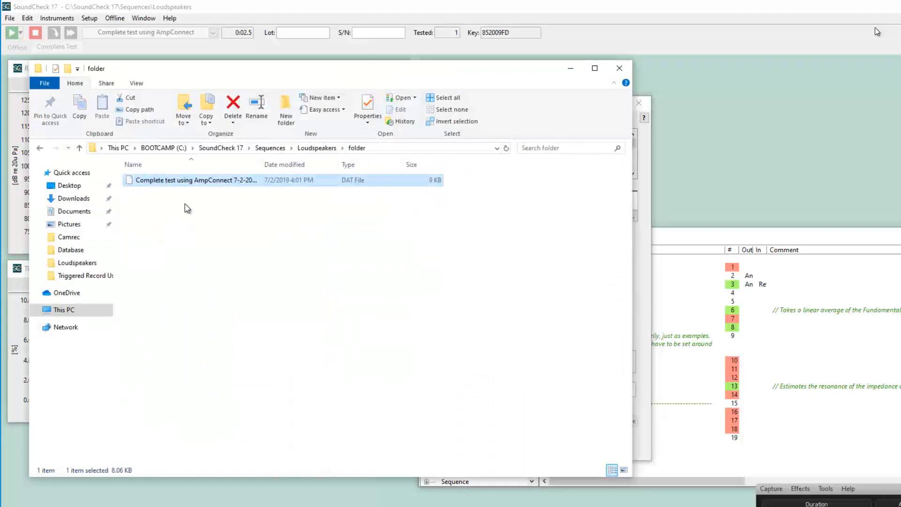
# Extend the step's autosave folder path to folder\test and apply it.
pyautogui.click(645, 182)
pyautogui.write('\\')
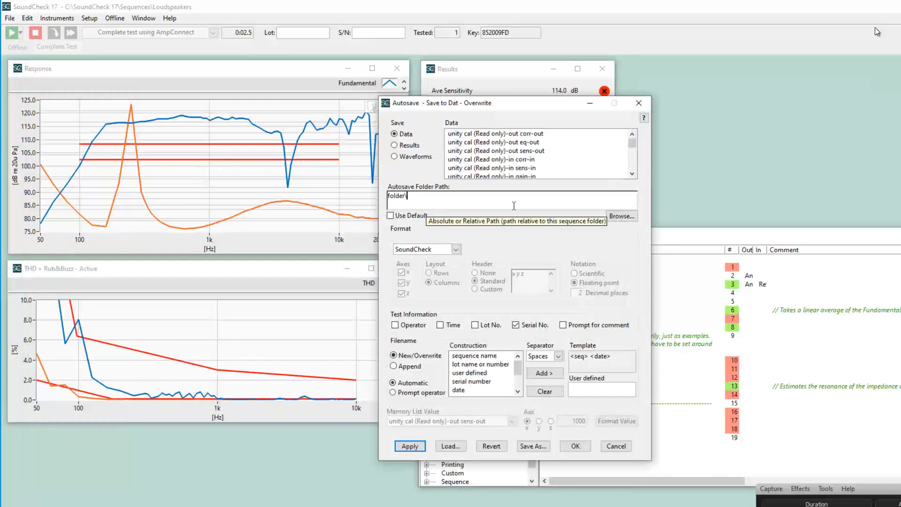
pyautogui.write('t')
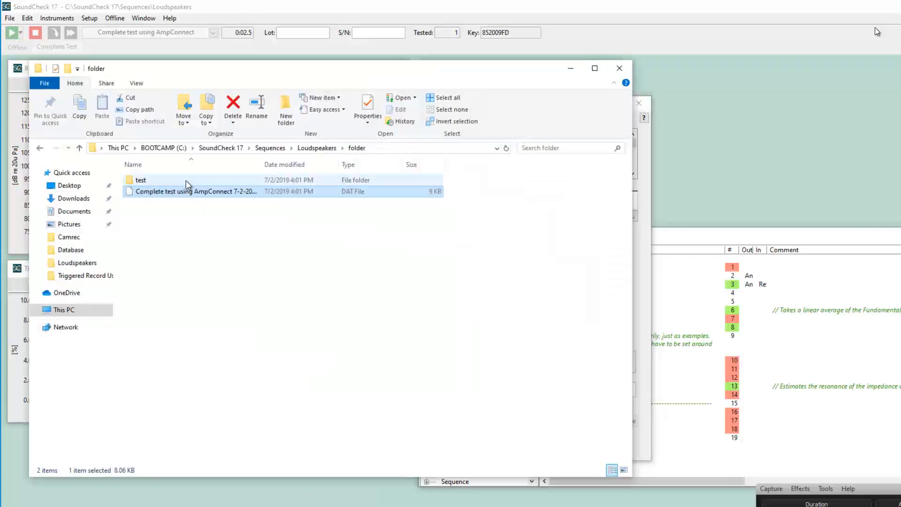
# Open the "test" subfolder in File Explorer, check for the saved Dat file and close the window.
pyautogui.click(186, 181)
pyautogui.doubleClick(186, 182)
pyautogui.click(187, 181)
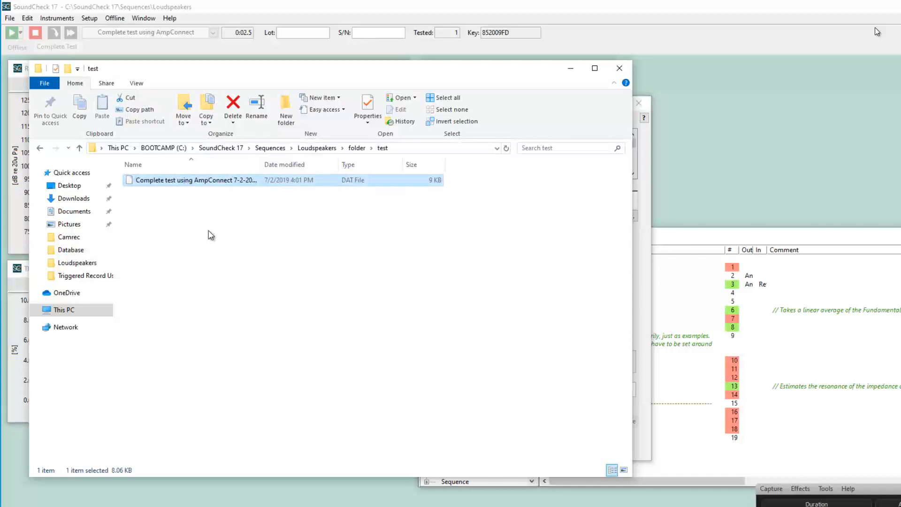
pyautogui.click(619, 68)
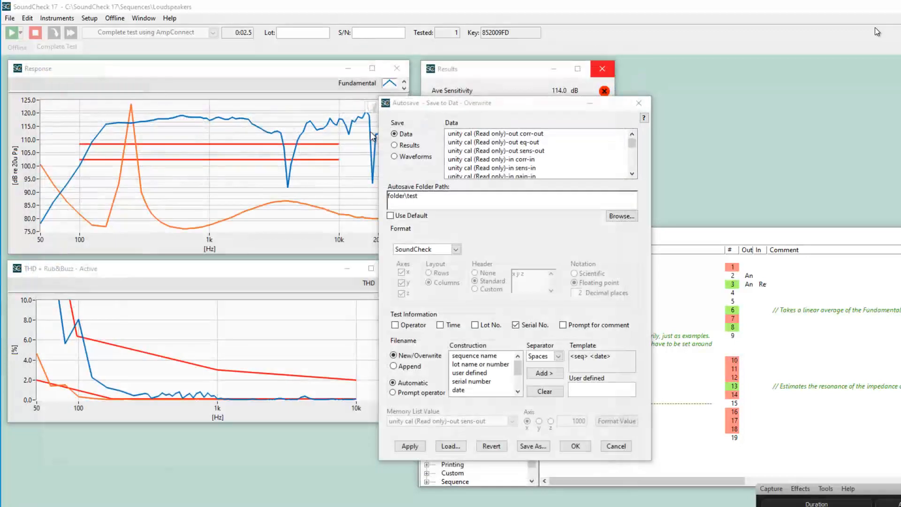
# Switch the step to saving the Ave Sensitivity, Polarity and Response margin results in the default autosave folder and apply it.
pyautogui.click(405, 148)
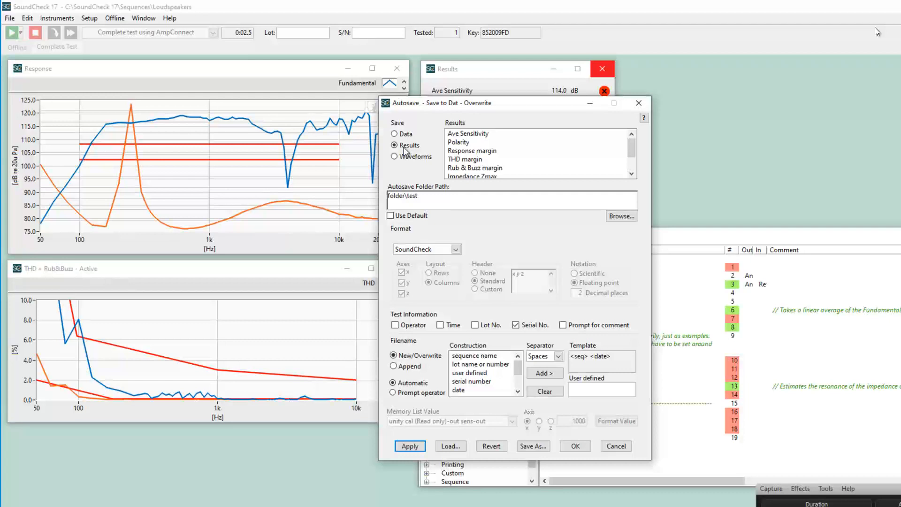
pyautogui.click(497, 135)
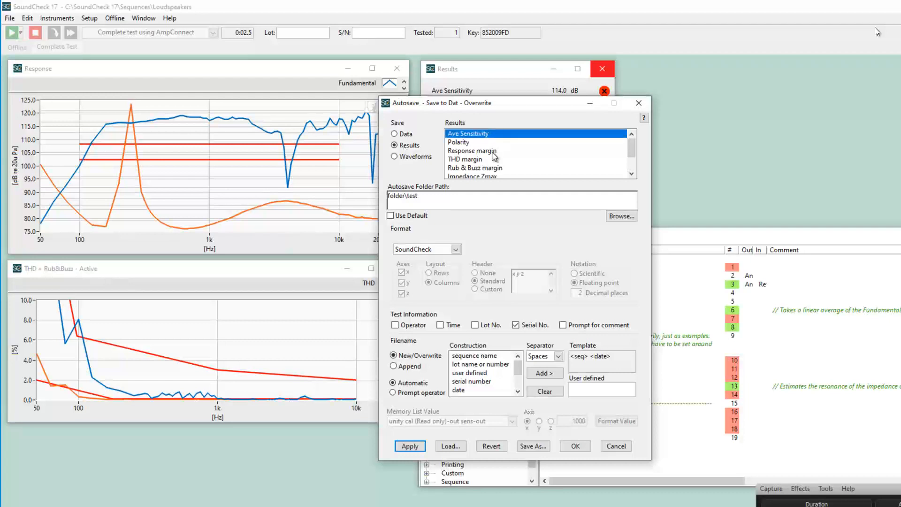
pyautogui.keyDown('shift'); pyautogui.click(494, 150); pyautogui.keyUp('shift')
pyautogui.click(390, 215)
pyautogui.click(408, 443)
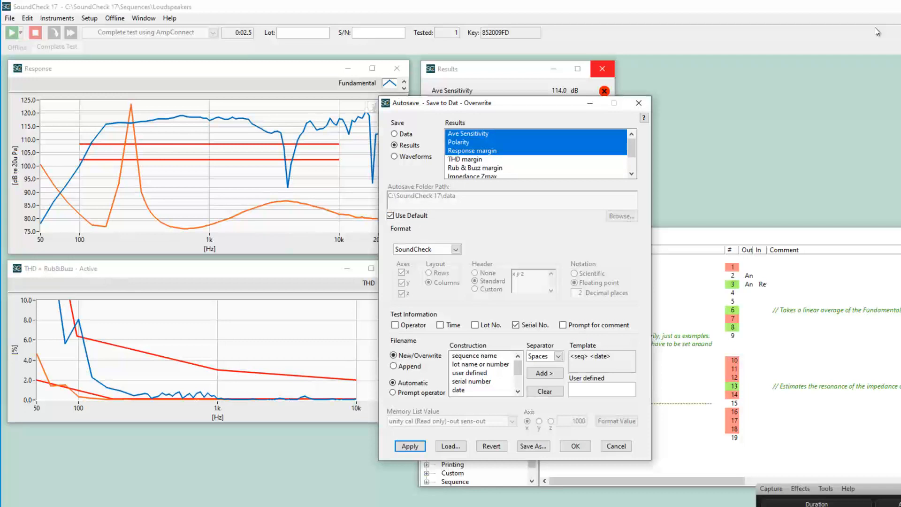
# Browse to C:\SoundCheck 17\data in File Explorer and compare the saved .res file with the earlier .dat file.
pyautogui.press('super+e')
pyautogui.doubleClick(209, 295)
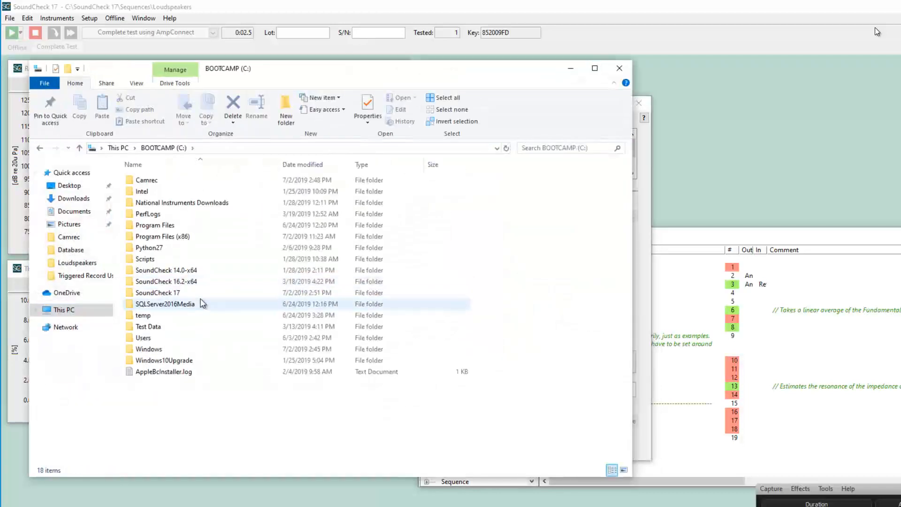
pyautogui.doubleClick(202, 290)
pyautogui.click(179, 205)
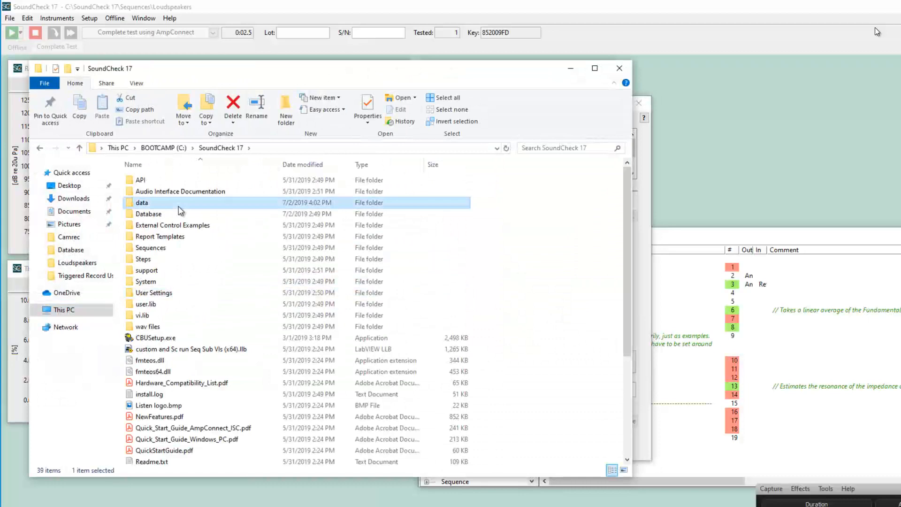
pyautogui.doubleClick(179, 206)
pyautogui.click(274, 181)
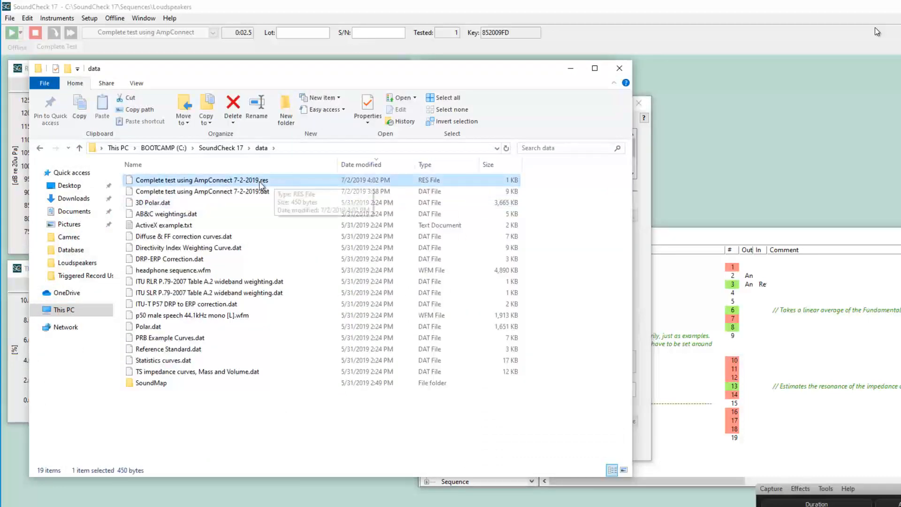
pyautogui.click(274, 191)
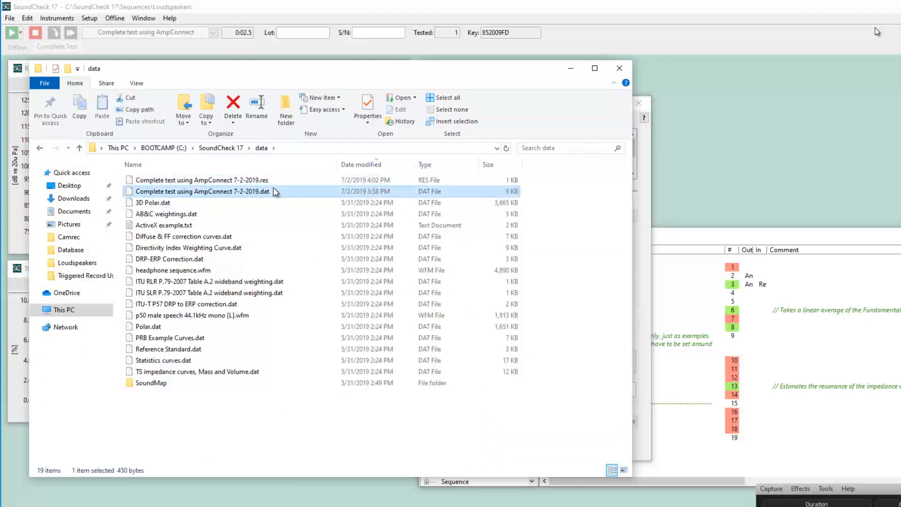
pyautogui.click(571, 68)
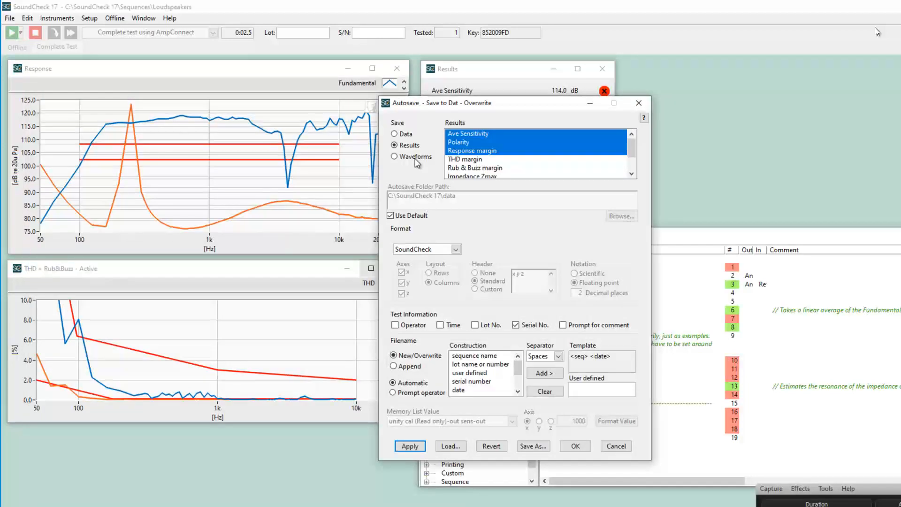
# Confirm the results autosave settings and rename the Save to Dat - Overwrite sequence step as "Save to res".
pyautogui.click(576, 447)
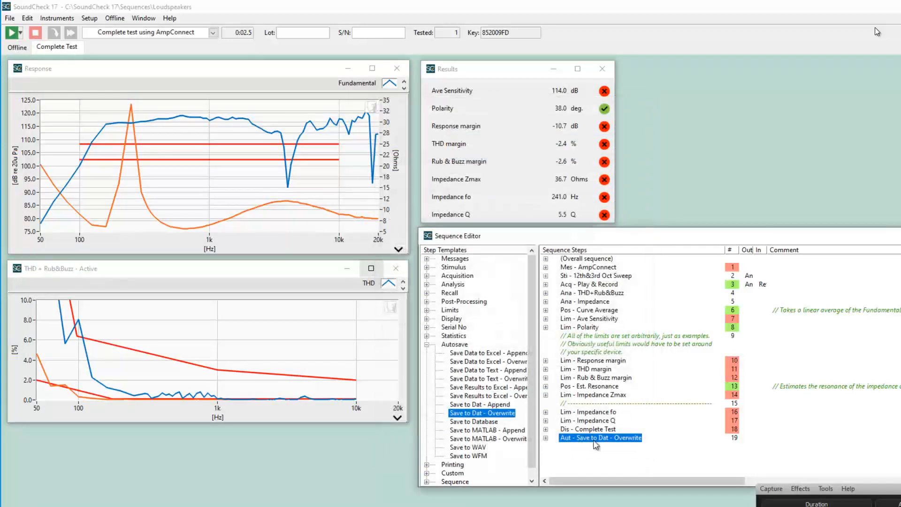
pyautogui.rightClick(593, 441)
pyautogui.click(568, 451)
pyautogui.rightClick(579, 453)
pyautogui.click(616, 458)
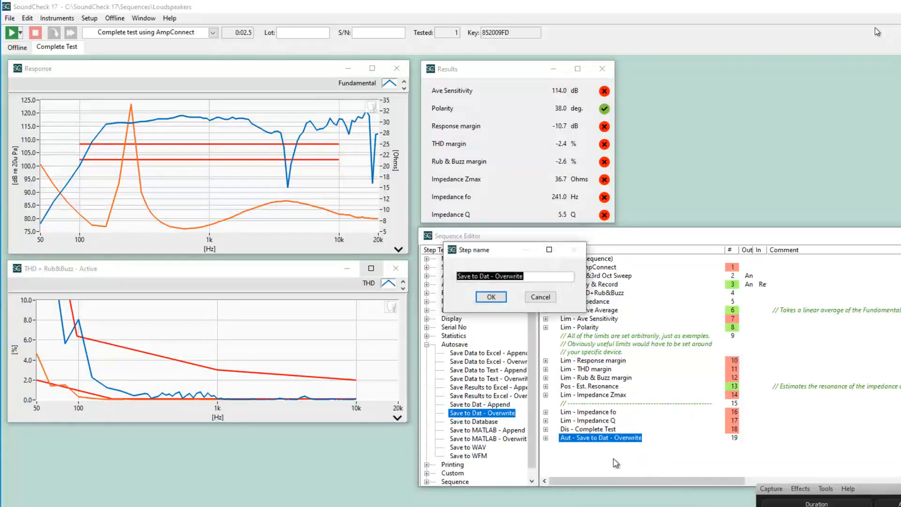
pyautogui.write('Save to res')
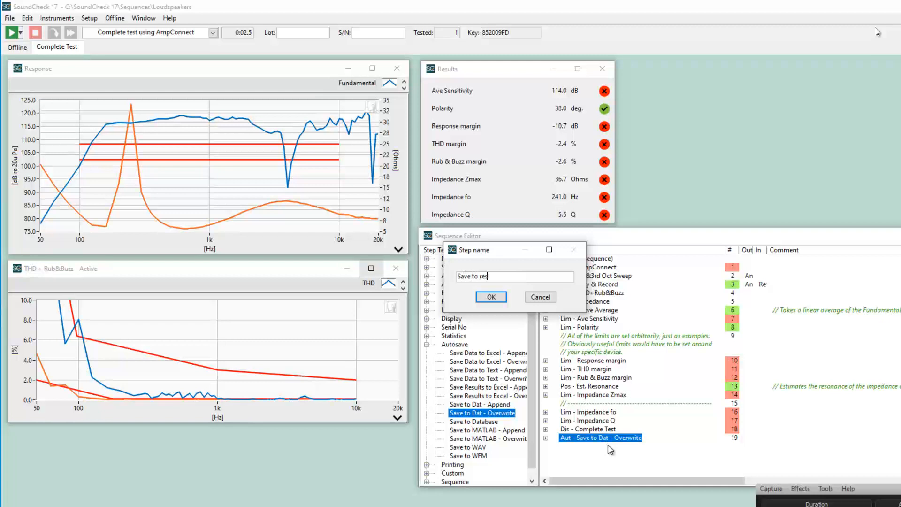
pyautogui.press('Return')
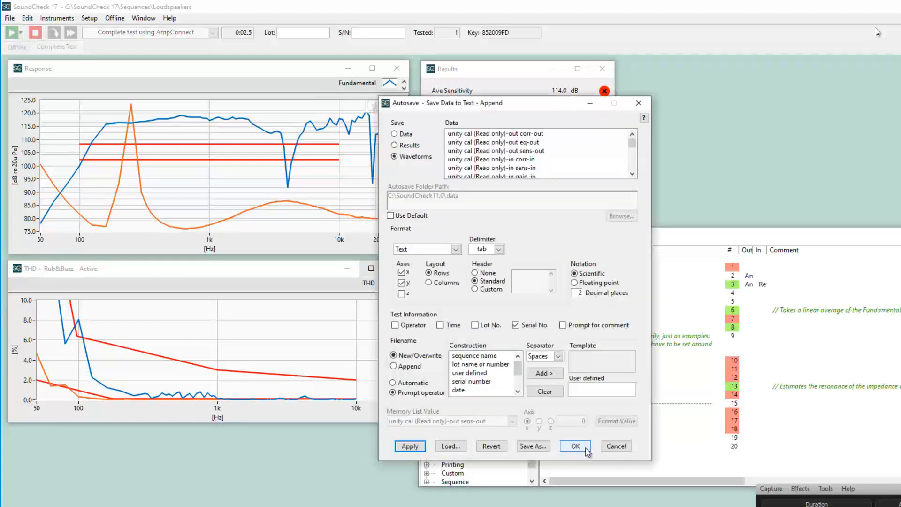
# Select Fundamental, THD, Rub & Buzz, Impedance and Average Sensitivity as the new Save to Dat - Overwrite step's saved data and confirm its settings.
pyautogui.scroll(-8, 498, 141)
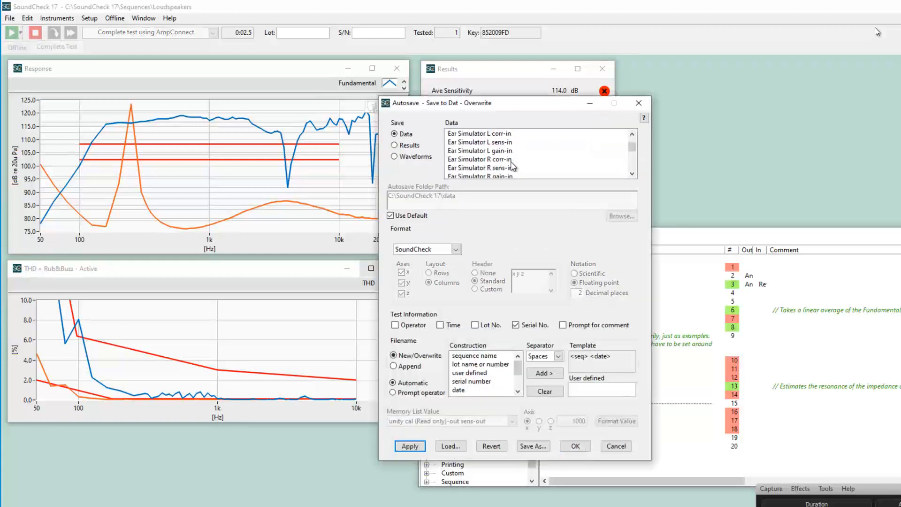
pyautogui.scroll(-6, 514, 157)
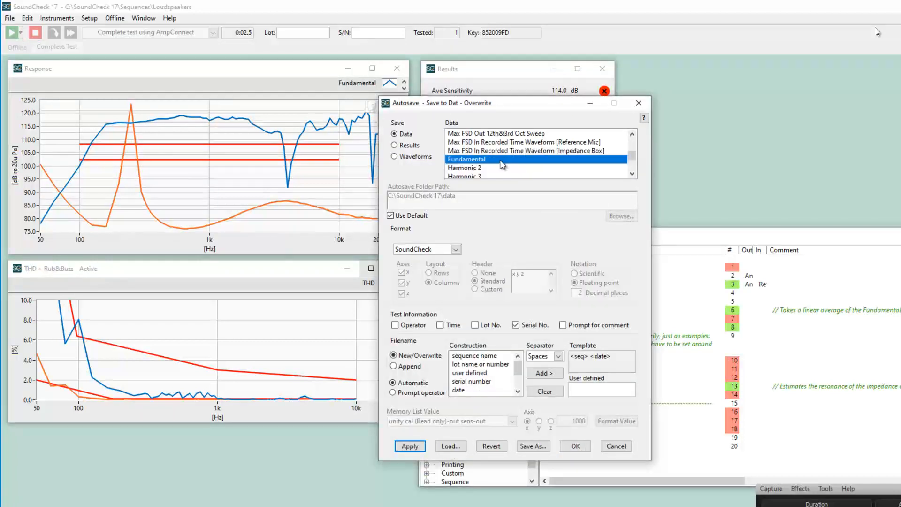
pyautogui.scroll(-1, 493, 167)
pyautogui.click(475, 134)
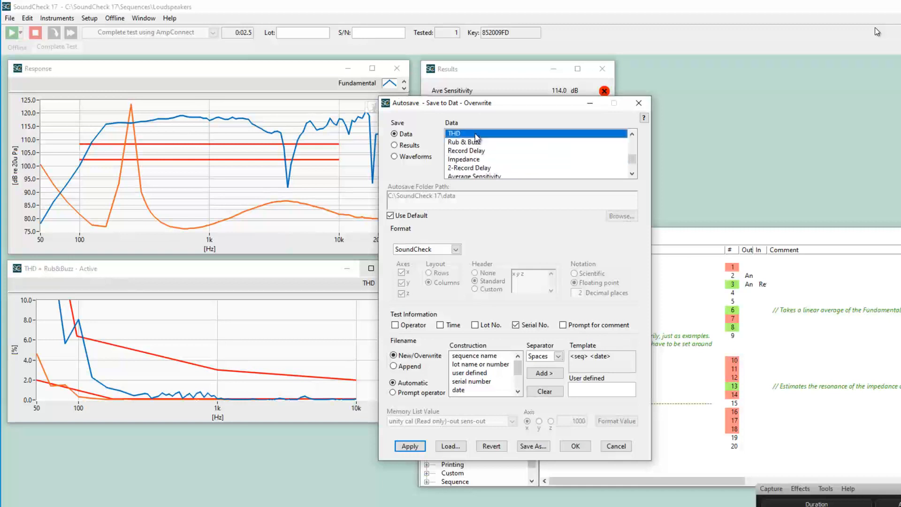
pyautogui.keyDown('ctrl'); pyautogui.click(480, 144); pyautogui.keyUp('ctrl')
pyautogui.keyDown('ctrl'); pyautogui.click(484, 161); pyautogui.keyUp('ctrl')
pyautogui.scroll(-1, 493, 168)
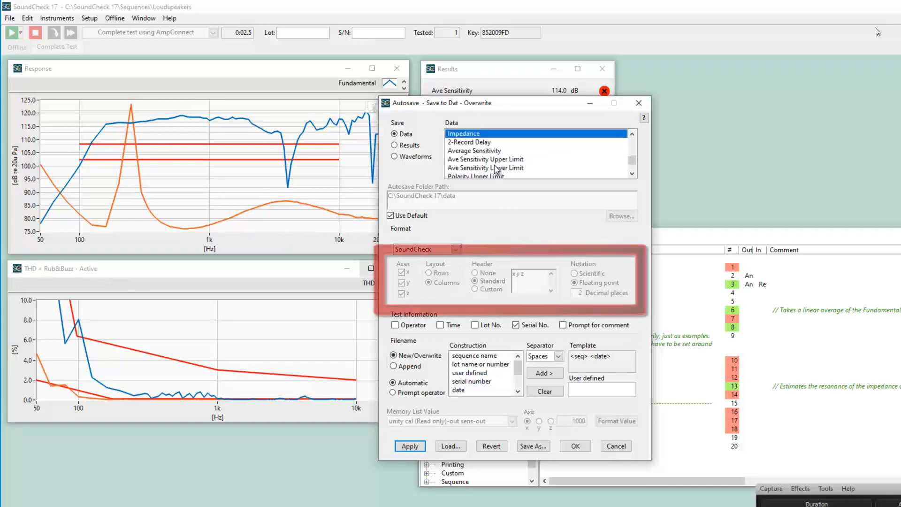
pyautogui.keyDown('ctrl'); pyautogui.click(486, 150); pyautogui.keyUp('ctrl')
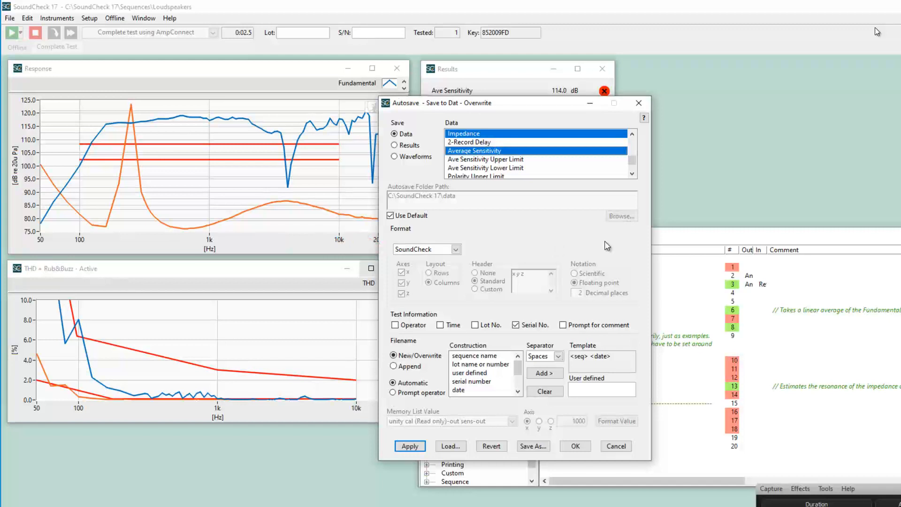
pyautogui.click(516, 324)
pyautogui.click(575, 446)
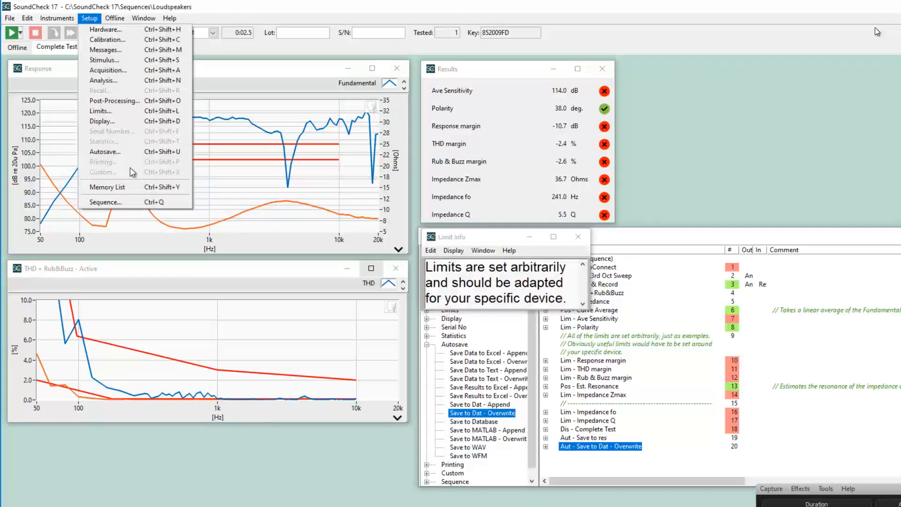
# Open the saved results file in the Memory List and examine the serial number tags on Ave Sensitivity, Polarity and Response margin.
pyautogui.click(141, 187)
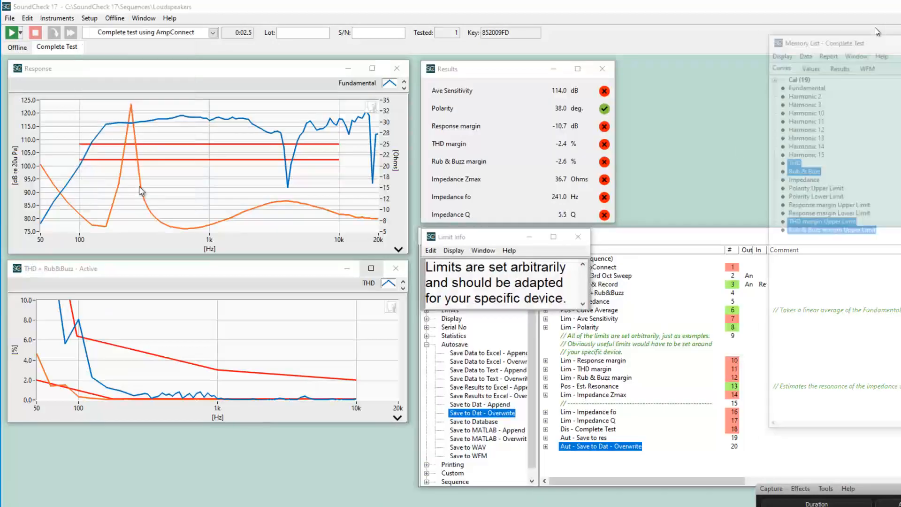
pyautogui.click(804, 51)
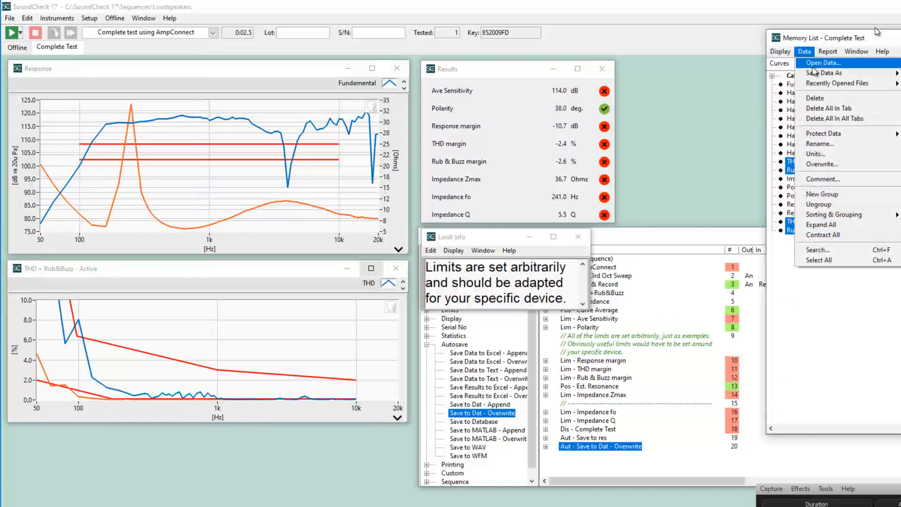
pyautogui.click(822, 62)
pyautogui.doubleClick(447, 78)
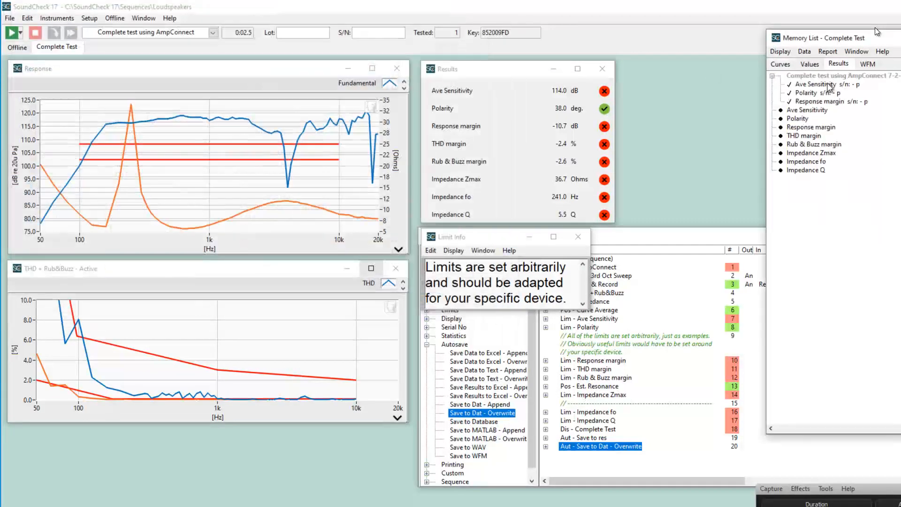
pyautogui.click(853, 87)
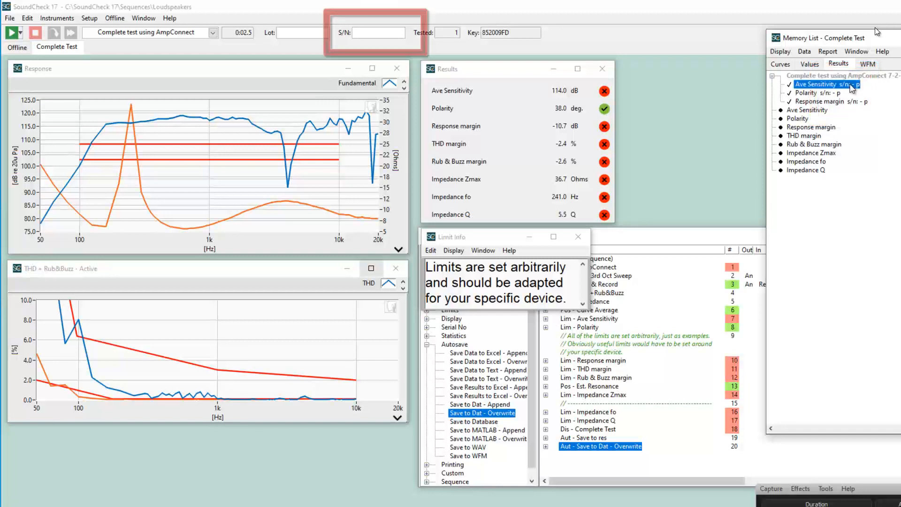
pyautogui.click(828, 94)
pyautogui.click(829, 103)
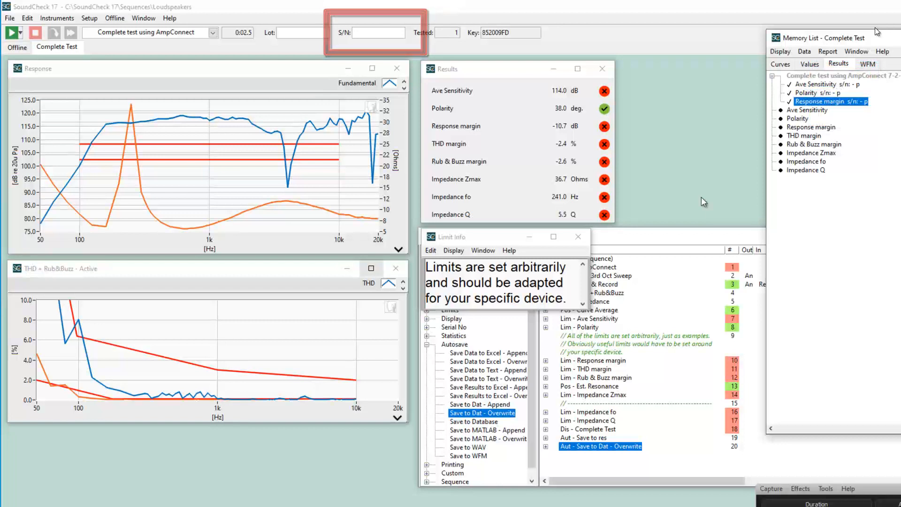
# Exclude the serial number from the Save to Dat - Overwrite step's test information, apply it by replacing the existing file, and confirm the settings.
pyautogui.doubleClick(600, 448)
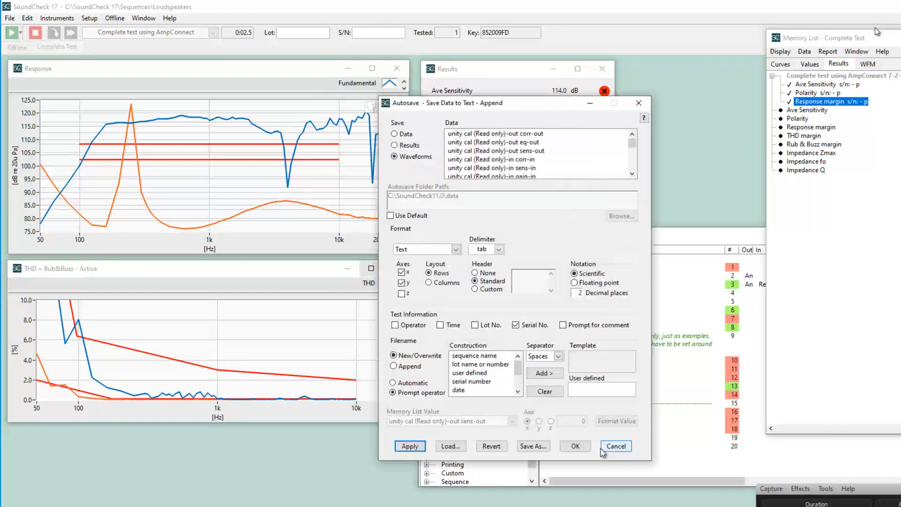
pyautogui.click(530, 329)
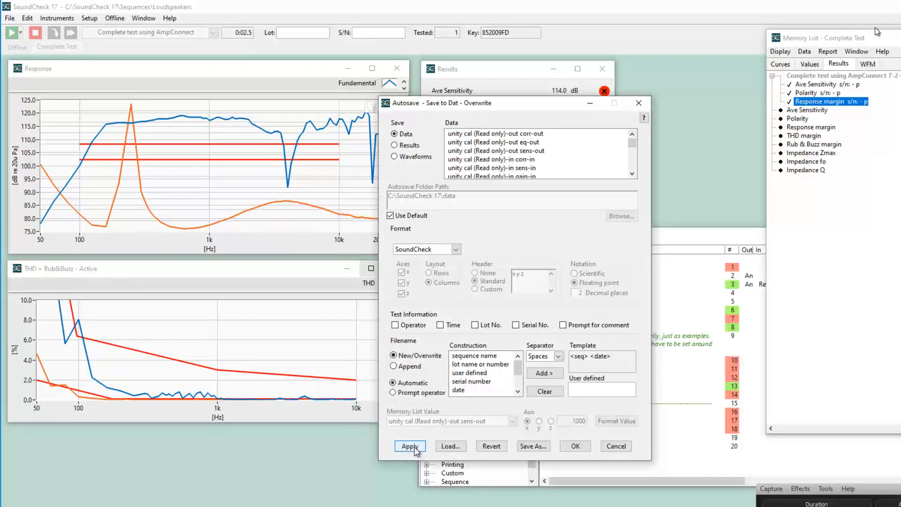
pyautogui.click(414, 448)
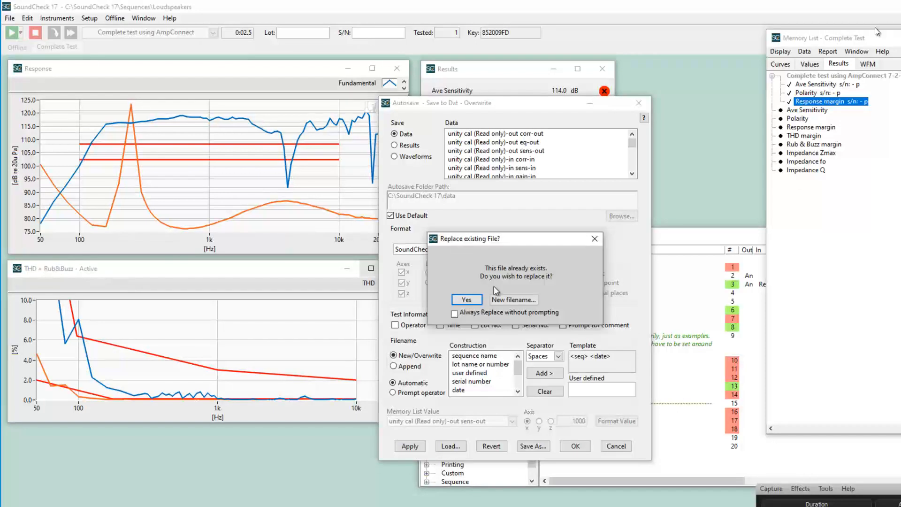
pyautogui.click(467, 300)
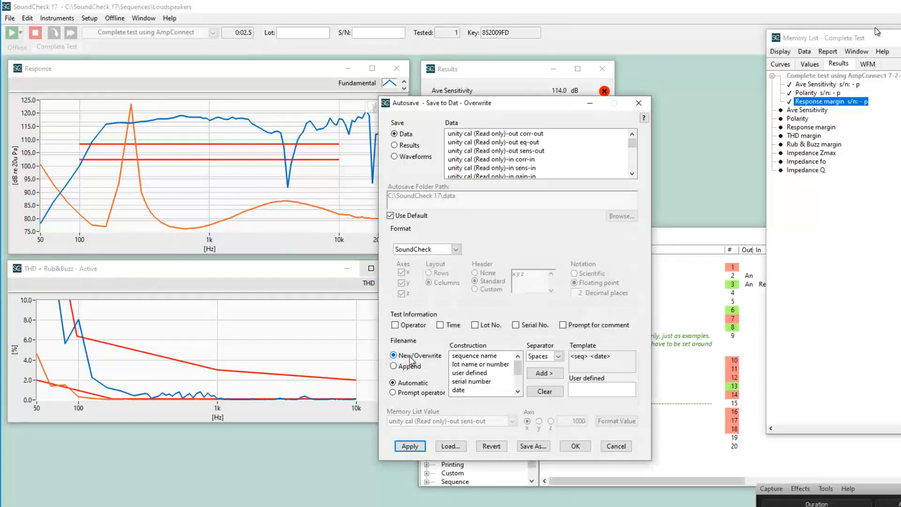
pyautogui.click(574, 446)
# Open the saved .dat file in the Memory List and examine the Average Sensitivity entry.
pyautogui.click(805, 51)
pyautogui.click(822, 60)
pyautogui.doubleClick(251, 75)
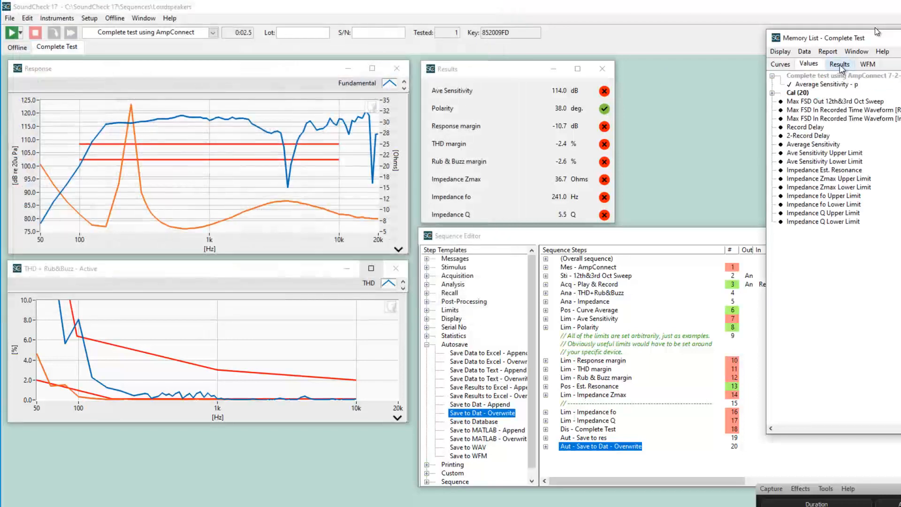
# Include Operator, Time, Lot No., Serial No. and Prompt for comment in the Save to Dat - Overwrite step's test information and confirm.
pyautogui.doubleClick(600, 447)
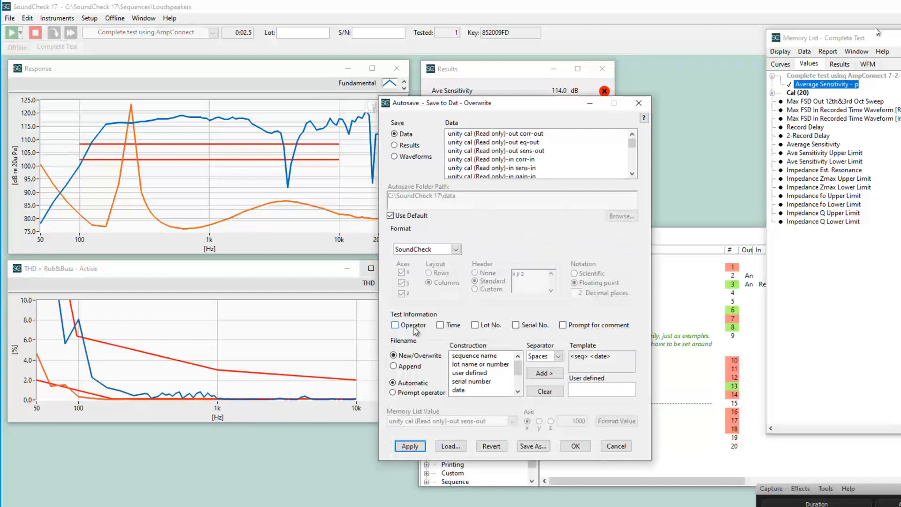
pyautogui.click(410, 327)
pyautogui.click(449, 327)
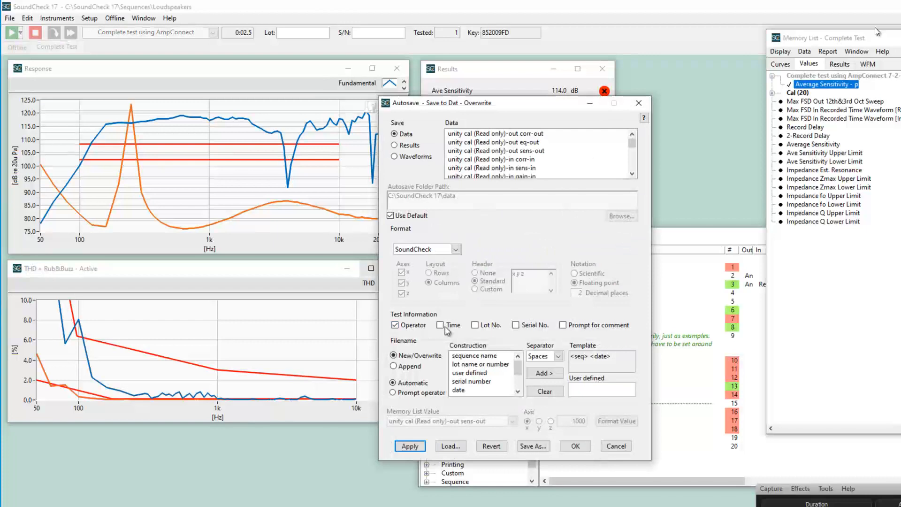
pyautogui.click(479, 329)
pyautogui.click(517, 328)
pyautogui.click(576, 445)
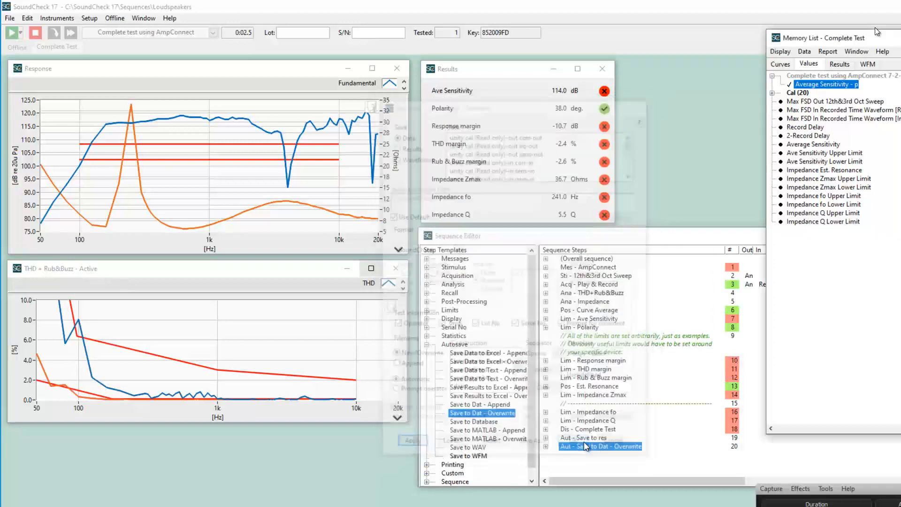
# Enter lot 1234 and serial number 5678, then run the sequence and save the data with the comment "comment goes here".
pyautogui.click(290, 33)
pyautogui.write('1234')
pyautogui.press('Tab')
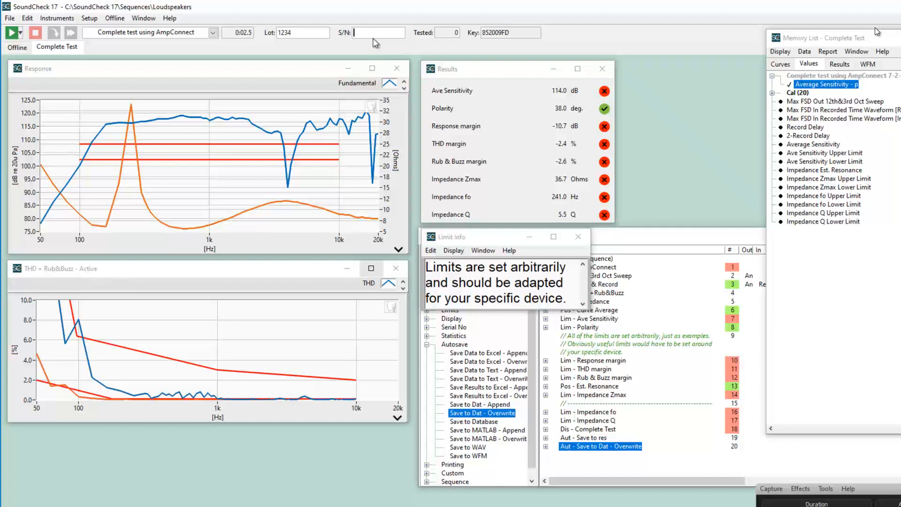
pyautogui.write('5678')
pyautogui.press('Return')
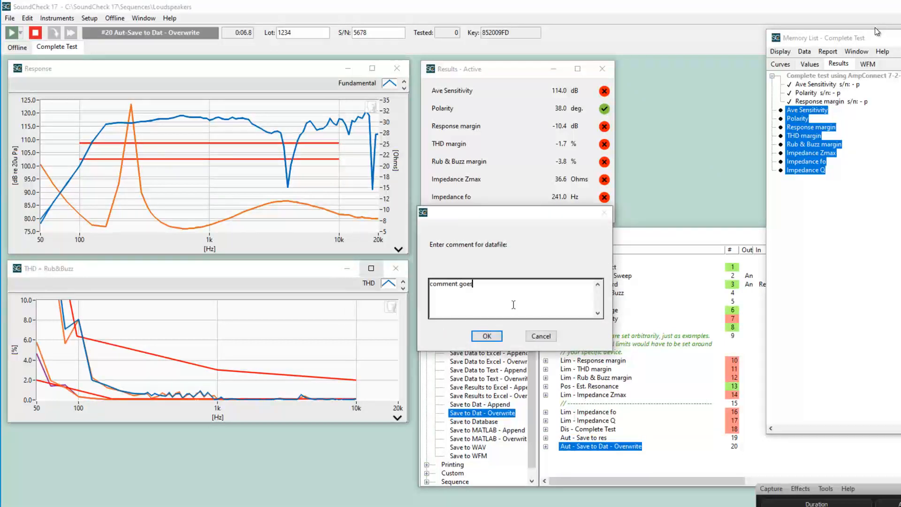
pyautogui.press('Return')
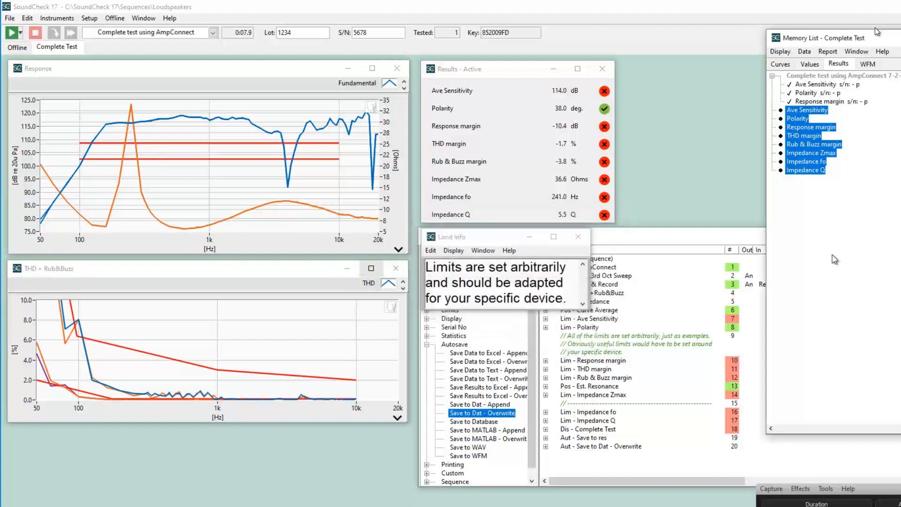
# Delete all curves and results from every tab of the Memory List.
pyautogui.click(806, 52)
pyautogui.click(831, 118)
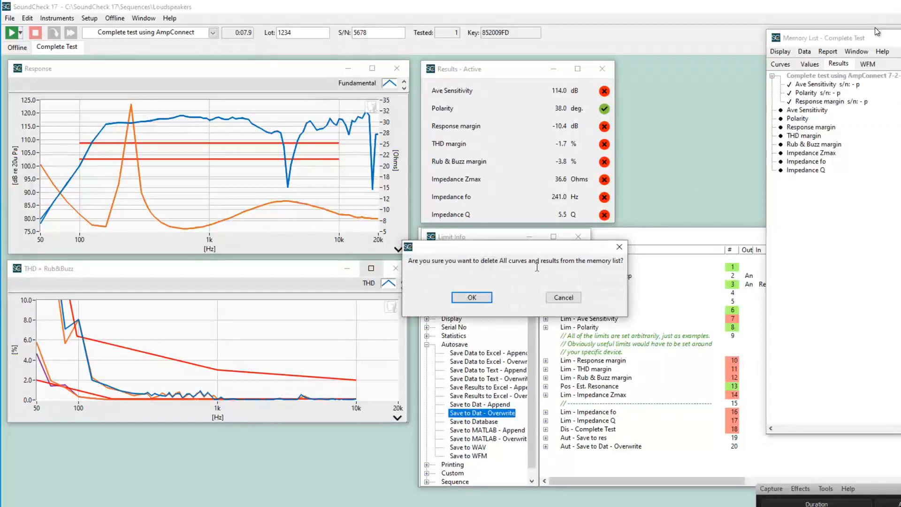
pyautogui.click(471, 297)
# Open Complete test using AmpConnect 7-2-2019.dat and widen the Memory List to examine the test information tags on Average Sensitivity.
pyautogui.click(804, 51)
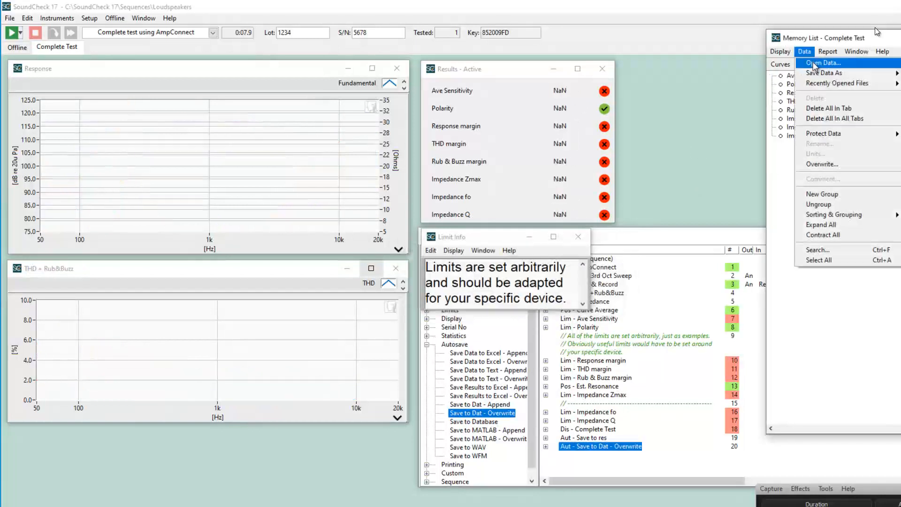
pyautogui.click(813, 63)
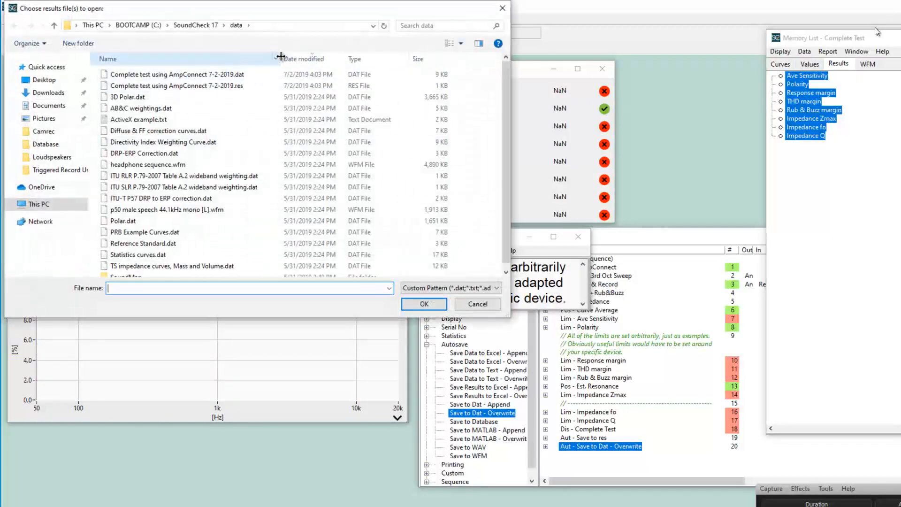
pyautogui.click(245, 76)
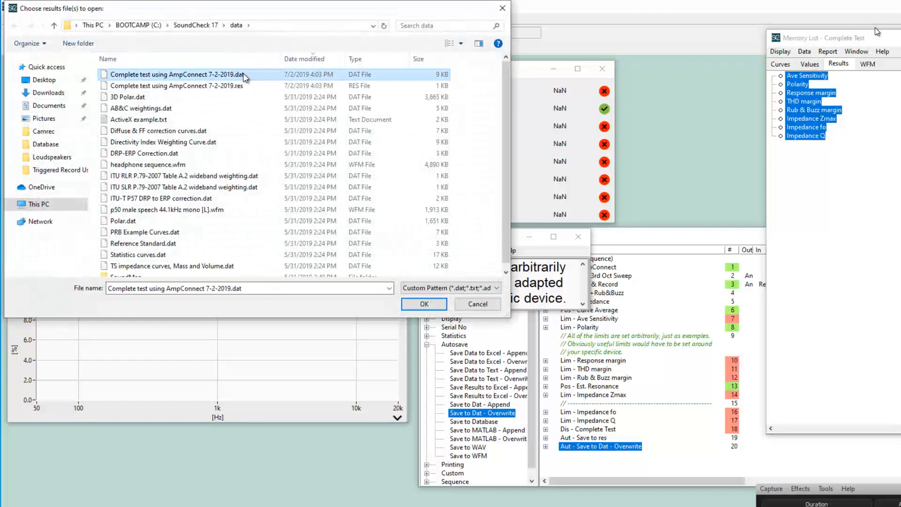
pyautogui.doubleClick(245, 75)
pyautogui.click(816, 86)
pyautogui.moveTo(766, 89); pyautogui.dragTo(510, 94)
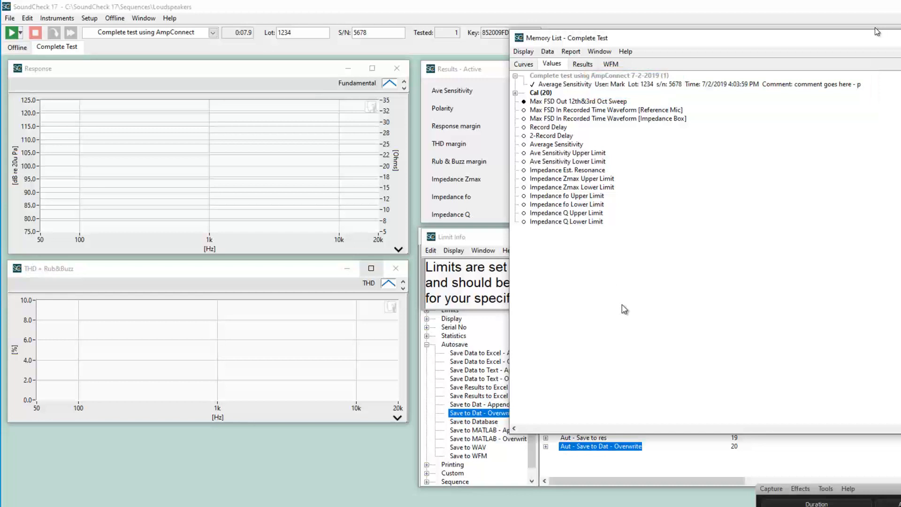
# Set the Save to Dat - Overwrite step's filename mode to Append and confirm its settings.
pyautogui.click(613, 457)
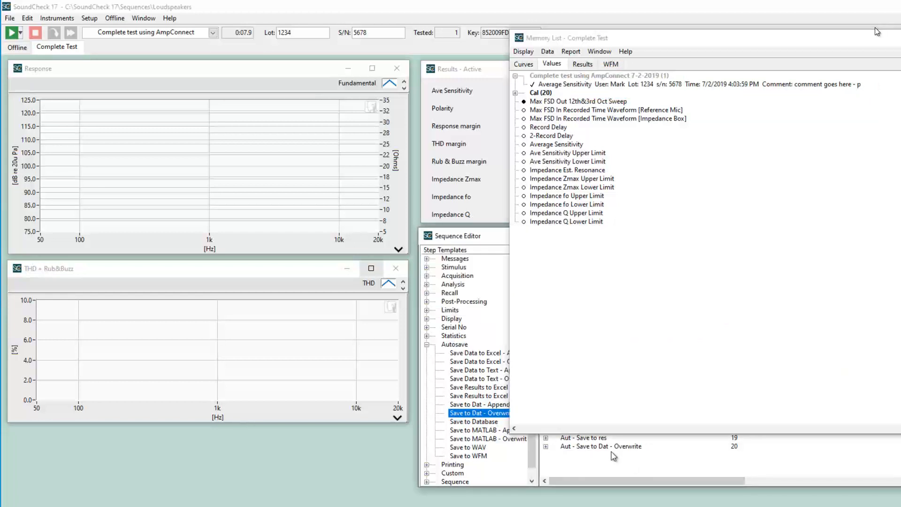
pyautogui.doubleClick(612, 448)
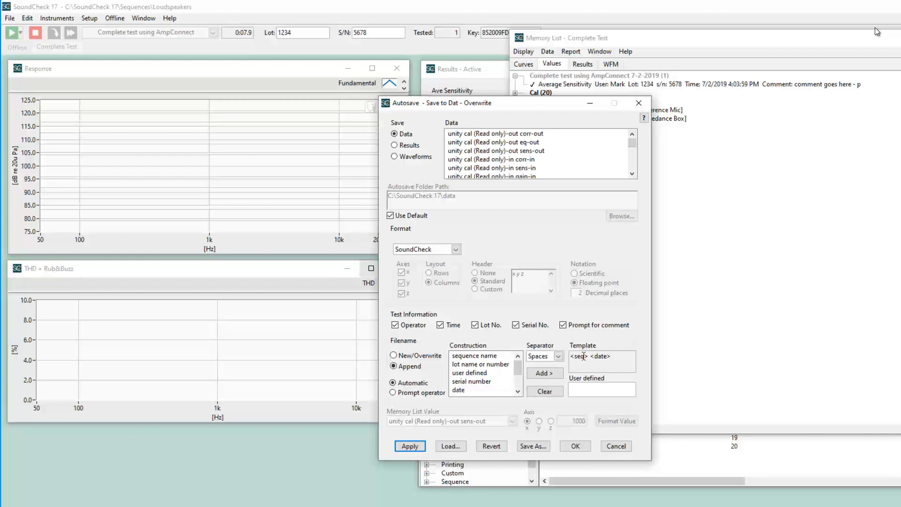
pyautogui.click(576, 446)
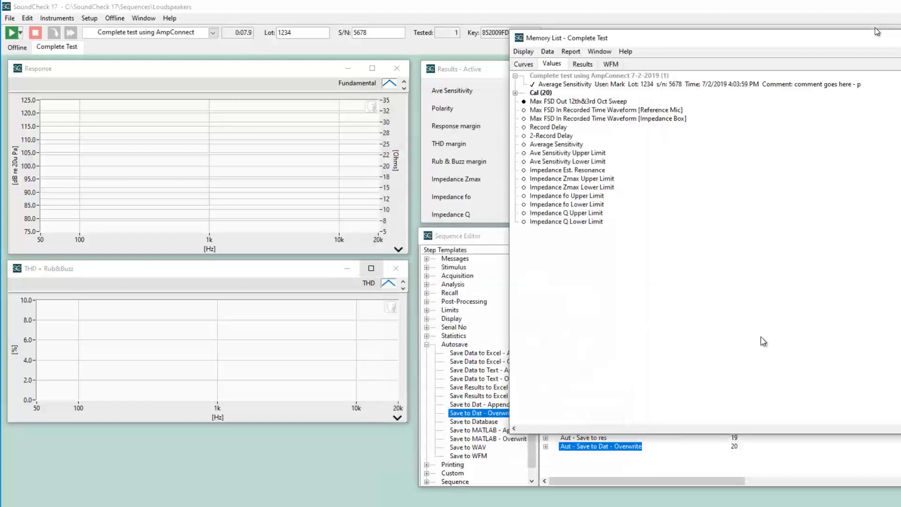
# Run the sequence twice, saving the first run with comment 2 and the second with comment 3.
pyautogui.click(11, 33)
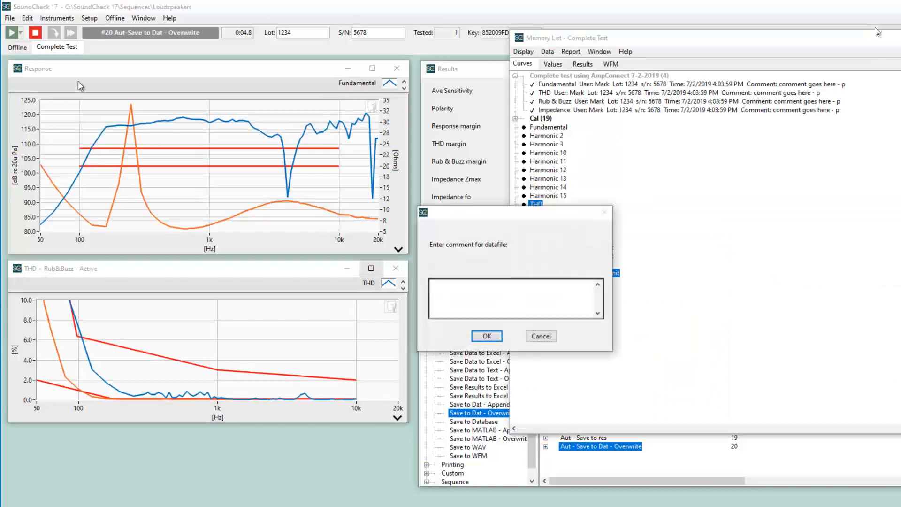
pyautogui.click(489, 336)
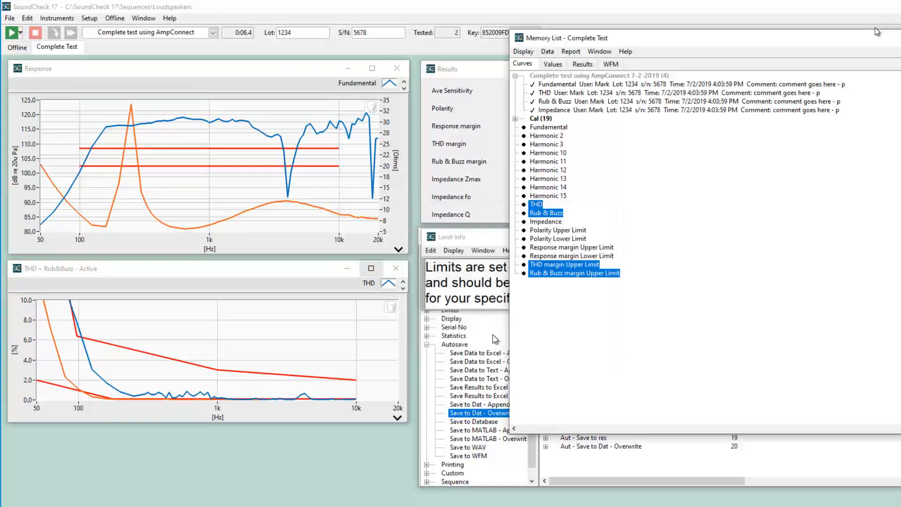
pyautogui.click(13, 34)
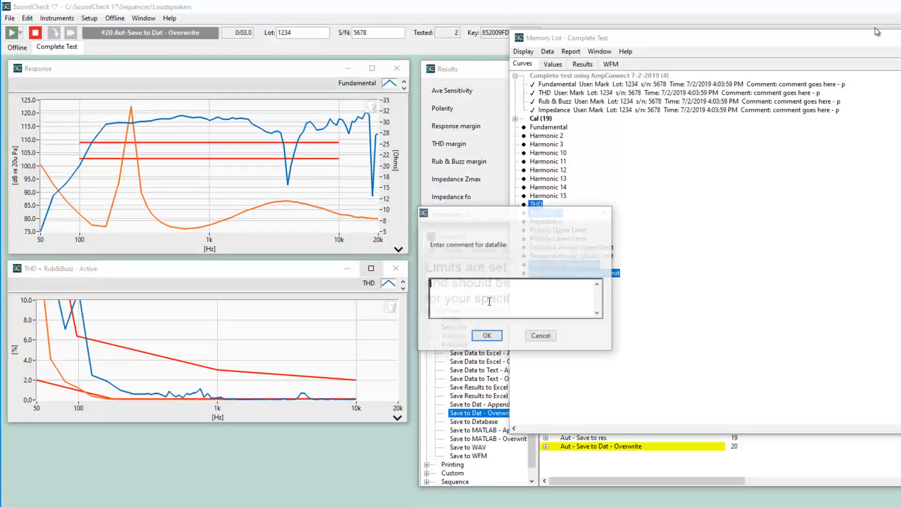
pyautogui.click(487, 335)
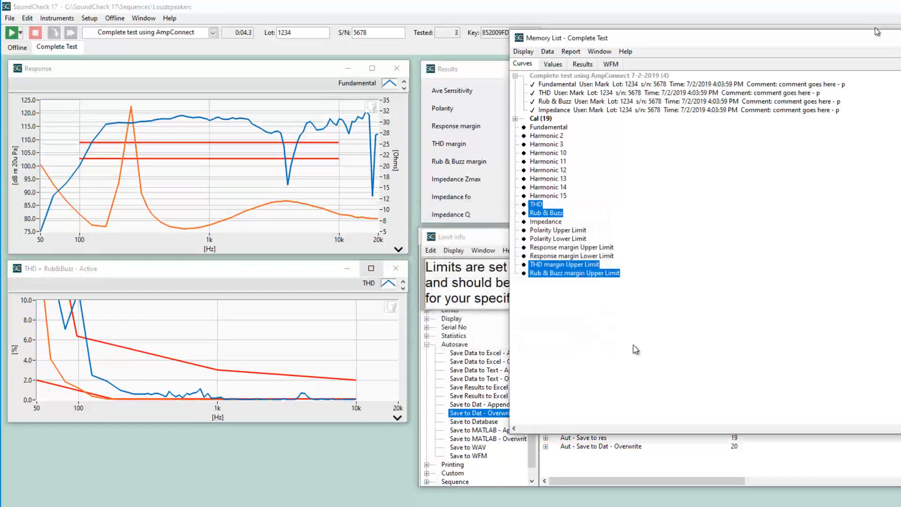
# Delete the loaded Complete test using AmpConnect 7-2-2019 group and its data from both the curves and the values in the Memory List.
pyautogui.rightClick(576, 77)
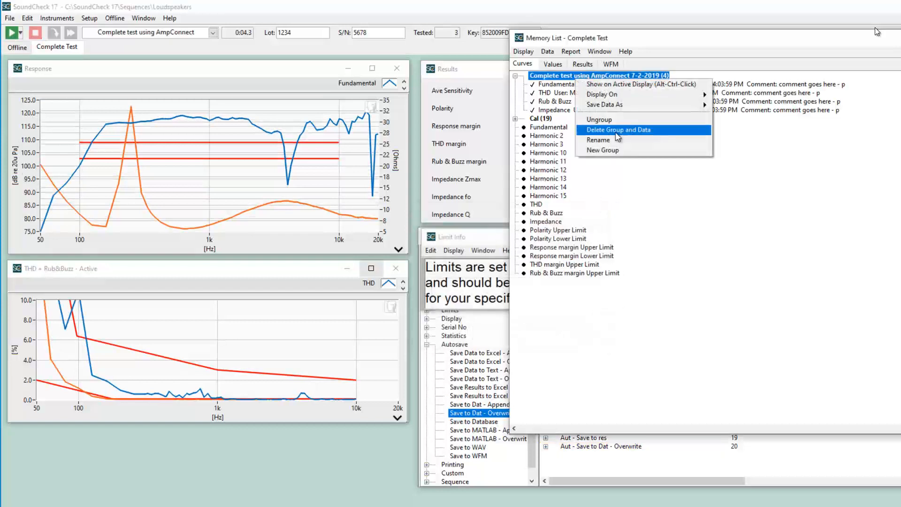
pyautogui.click(616, 133)
pyautogui.click(718, 254)
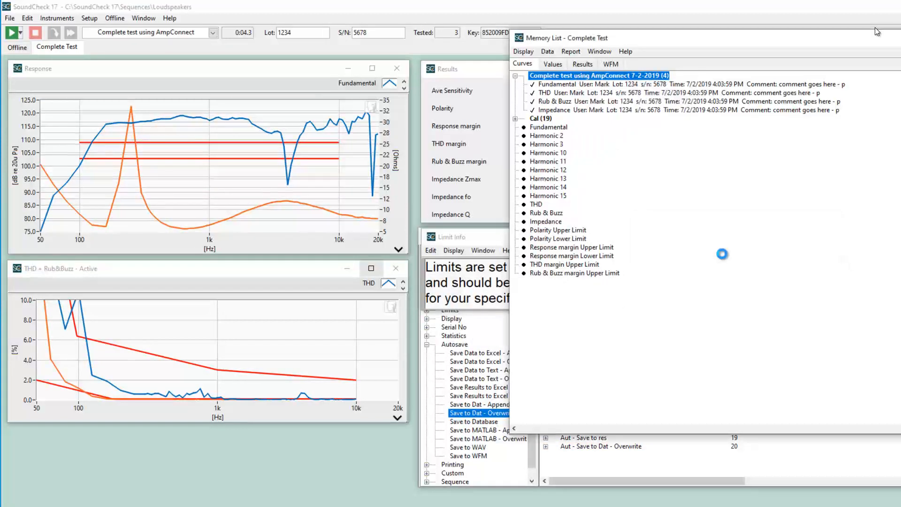
pyautogui.click(559, 68)
pyautogui.rightClick(561, 78)
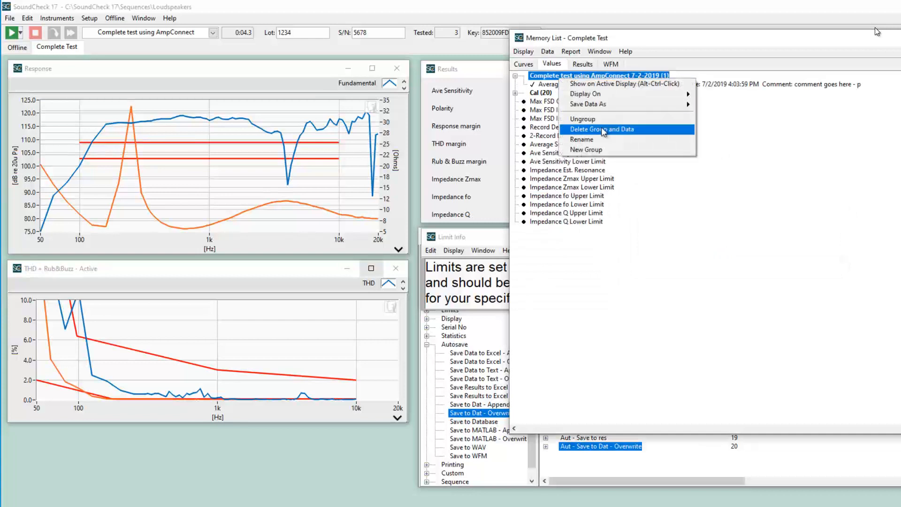
pyautogui.click(604, 132)
pyautogui.click(715, 253)
# Open Complete test using AmpConnect 7-2-2019.dat in the Memory List and examine the comments on its Average Sensitivity values and saved curves.
pyautogui.click(548, 52)
pyautogui.click(563, 62)
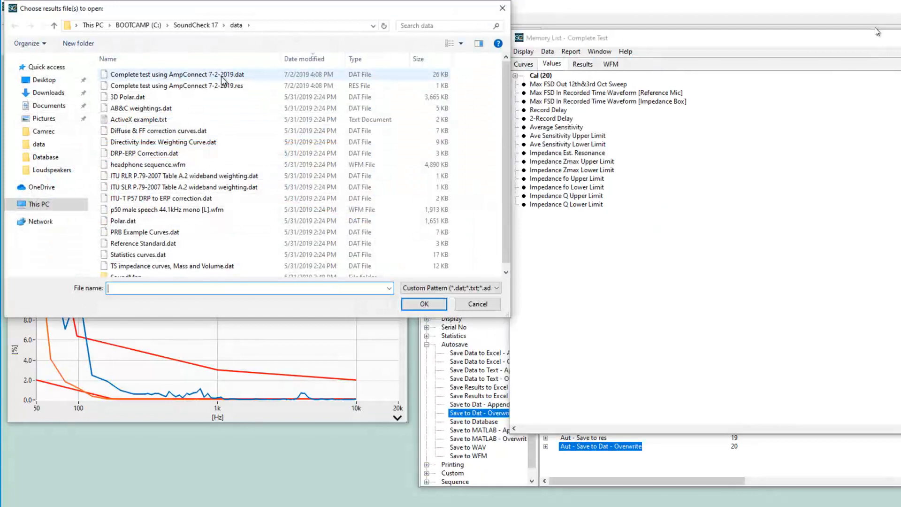
pyautogui.doubleClick(221, 76)
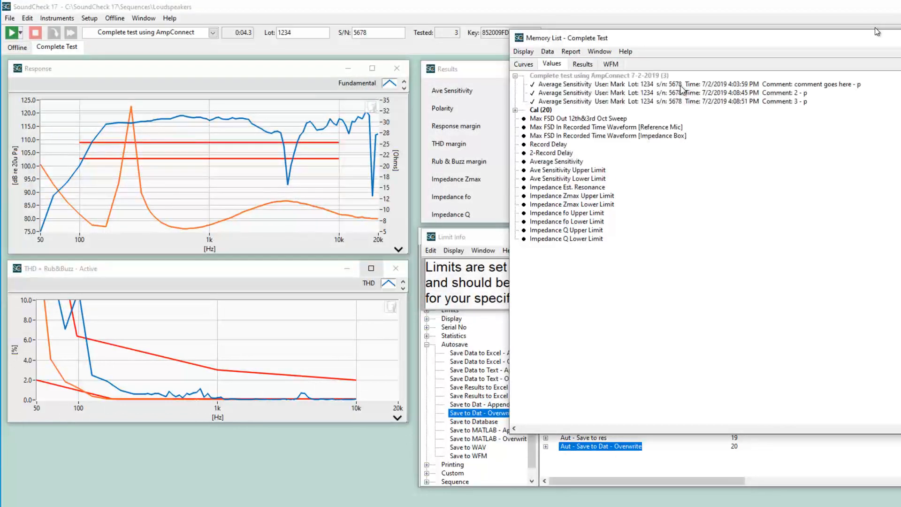
pyautogui.click(824, 86)
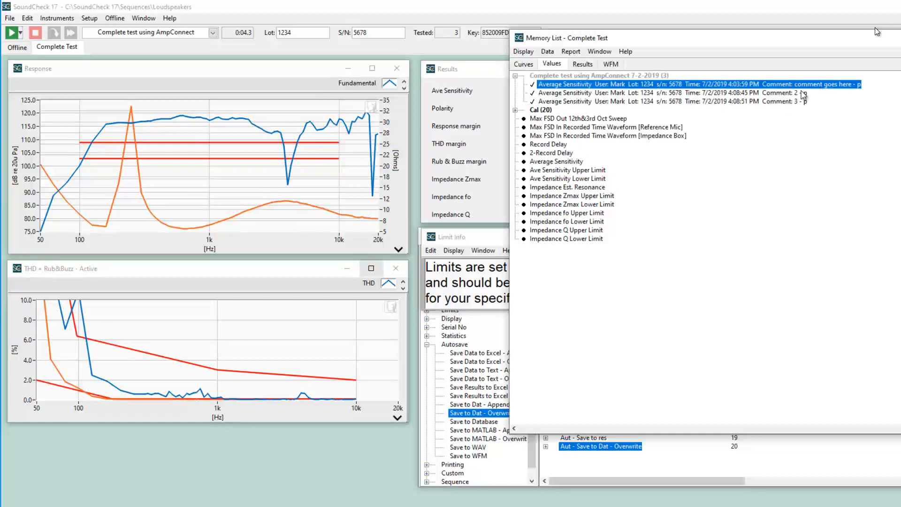
pyautogui.click(802, 92)
pyautogui.click(797, 102)
pyautogui.click(523, 64)
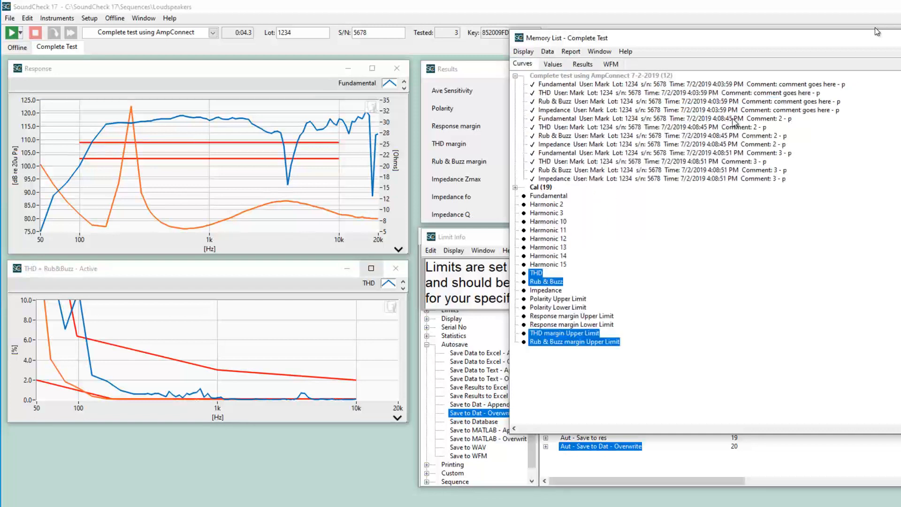
# Select the Fundamental curves from all three saved runs and display them together on a new XY graph.
pyautogui.click(635, 85)
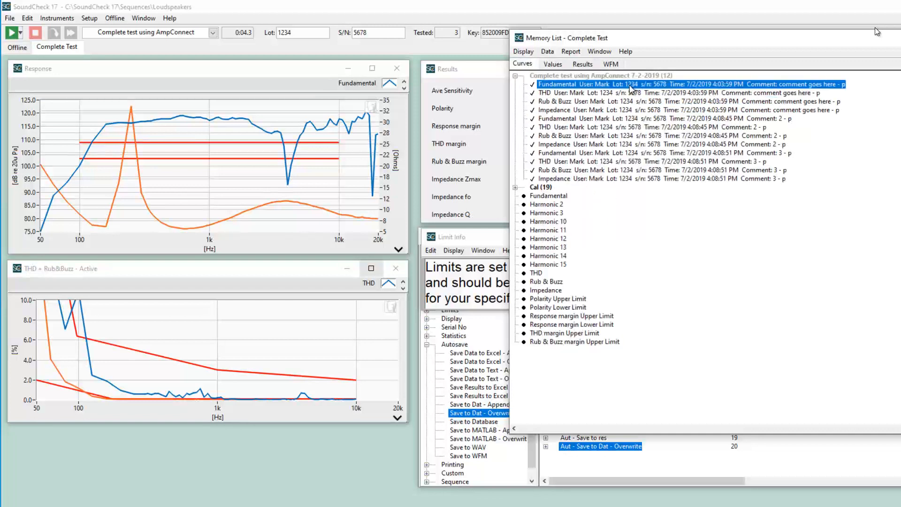
pyautogui.keyDown('ctrl'); pyautogui.click(571, 121); pyautogui.keyUp('ctrl')
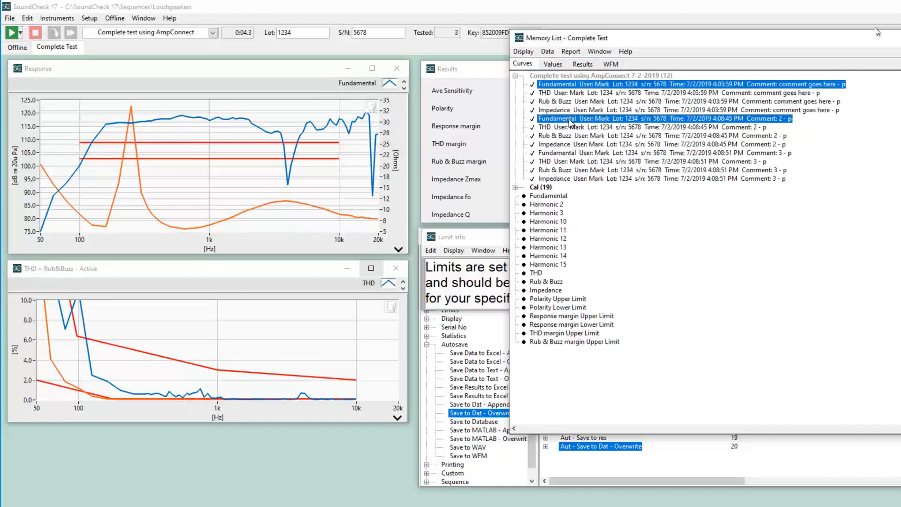
pyautogui.keyDown('ctrl'); pyautogui.click(570, 153); pyautogui.keyUp('ctrl')
pyautogui.rightClick(569, 152)
pyautogui.moveTo(610, 170)
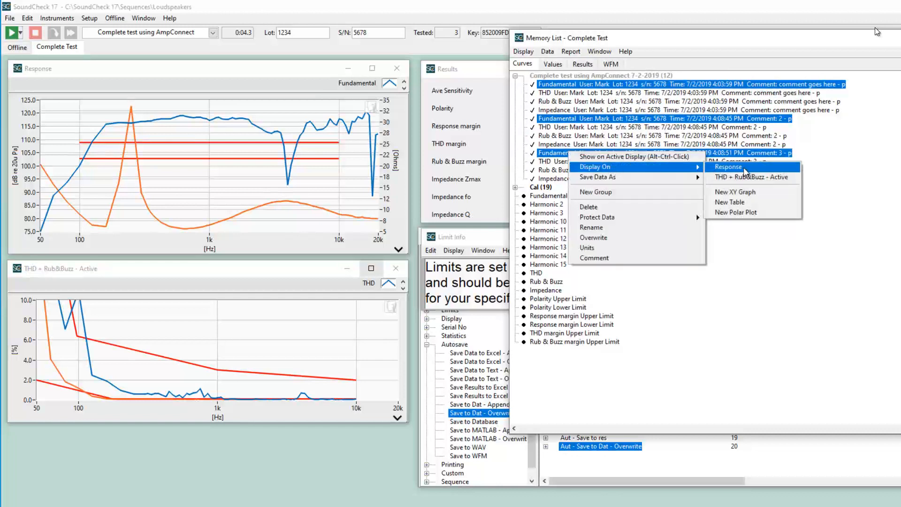
pyautogui.click(750, 196)
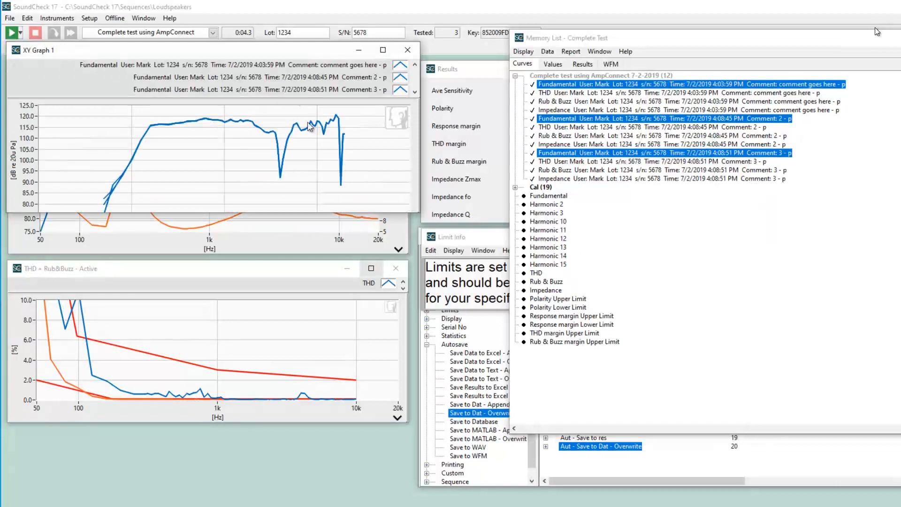
# Randomize the curve colors on the XY graph of Fundamental curves and maximize the graph window.
pyautogui.rightClick(179, 155)
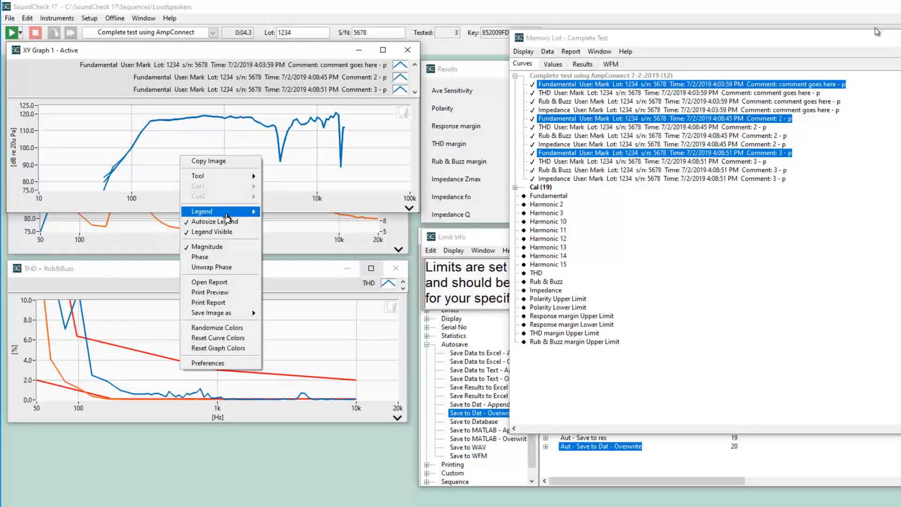
pyautogui.click(217, 327)
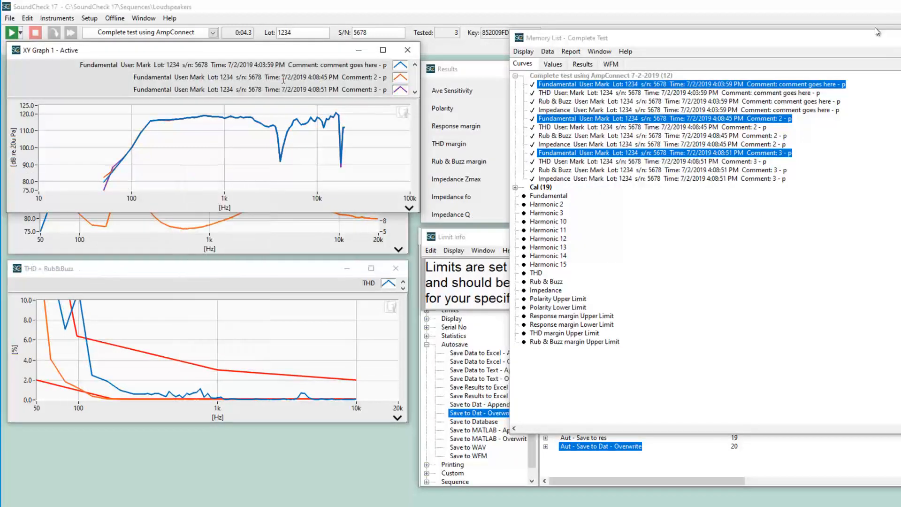
pyautogui.click(383, 50)
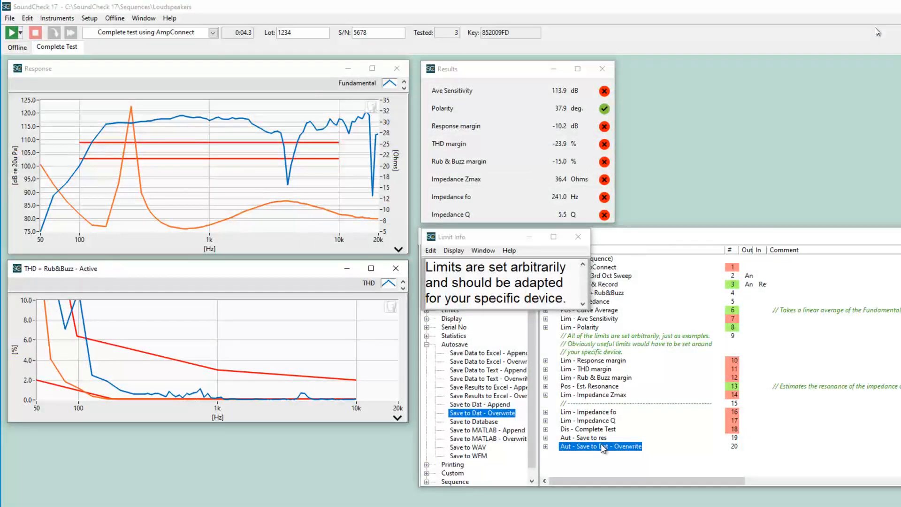
# Clear the filename template of the Save to Dat - Overwrite step, then add the lot name or number and the user defined text SQC.
pyautogui.doubleClick(601, 446)
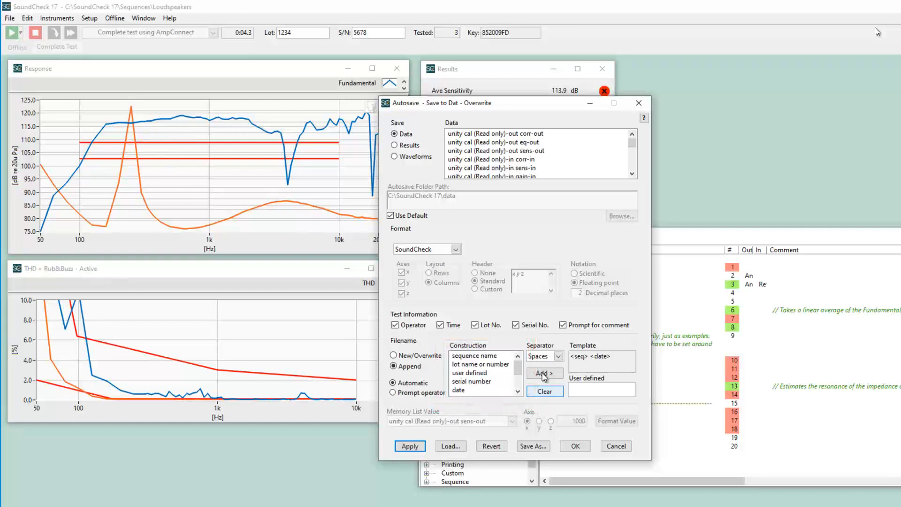
pyautogui.click(553, 393)
pyautogui.moveTo(520, 360)
pyautogui.mouseDown()
pyautogui.moveTo(517, 383)
pyautogui.moveTo(521, 364)
pyautogui.mouseUp()
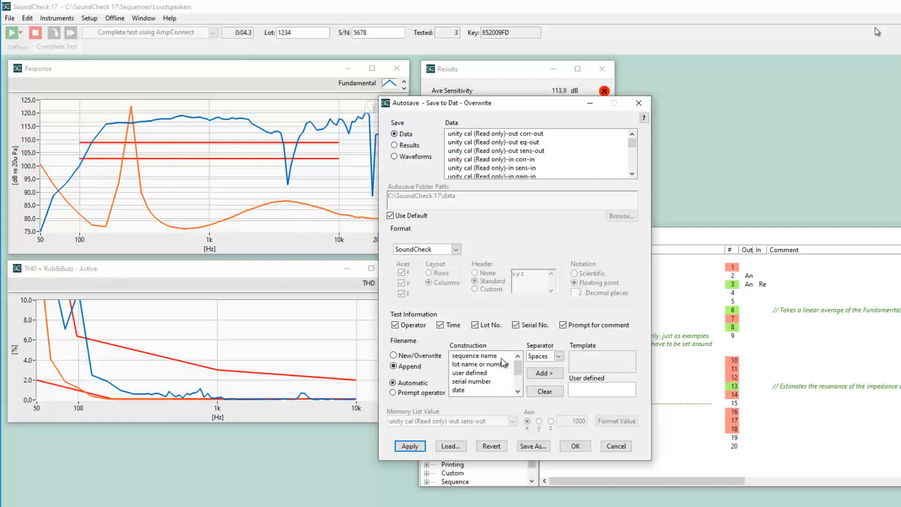
pyautogui.click(503, 364)
pyautogui.click(544, 373)
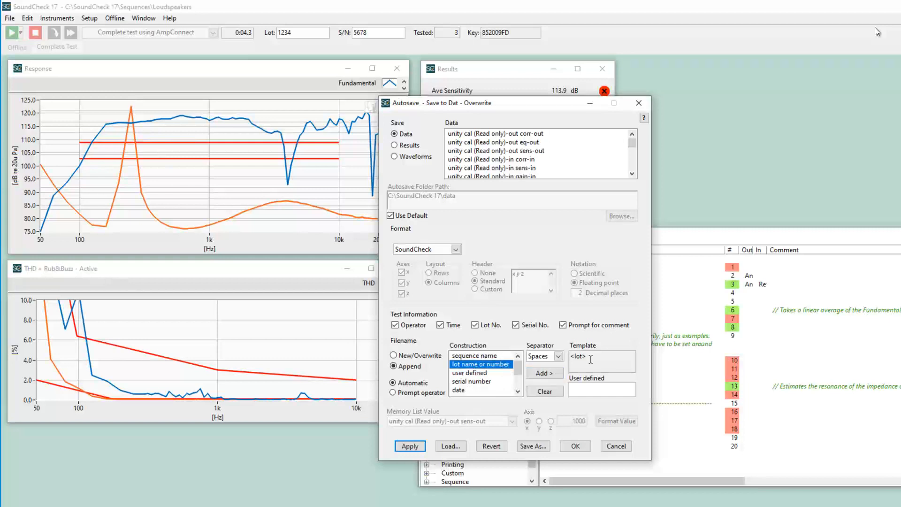
pyautogui.click(507, 372)
pyautogui.click(585, 385)
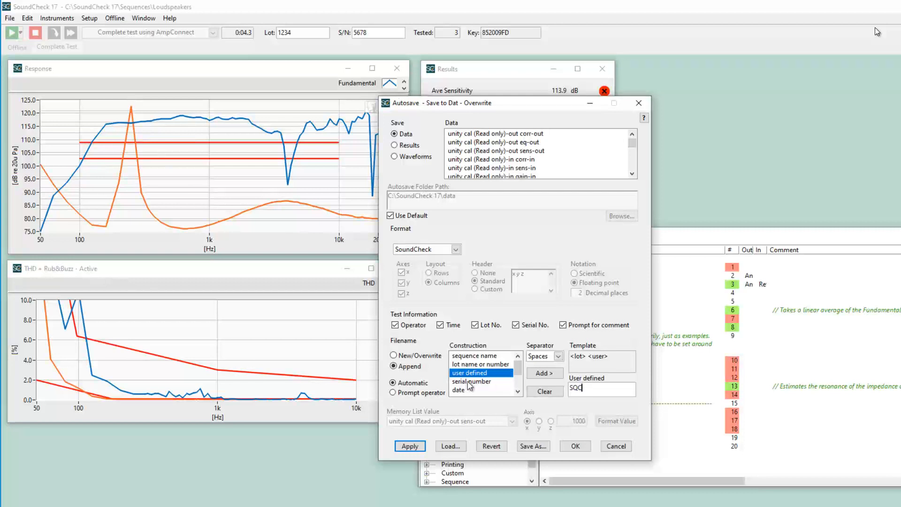
# Add the "data" or "results" component to the end of the filename template and accept the Autosave settings.
pyautogui.moveTo(521, 370); pyautogui.dragTo(521, 379)
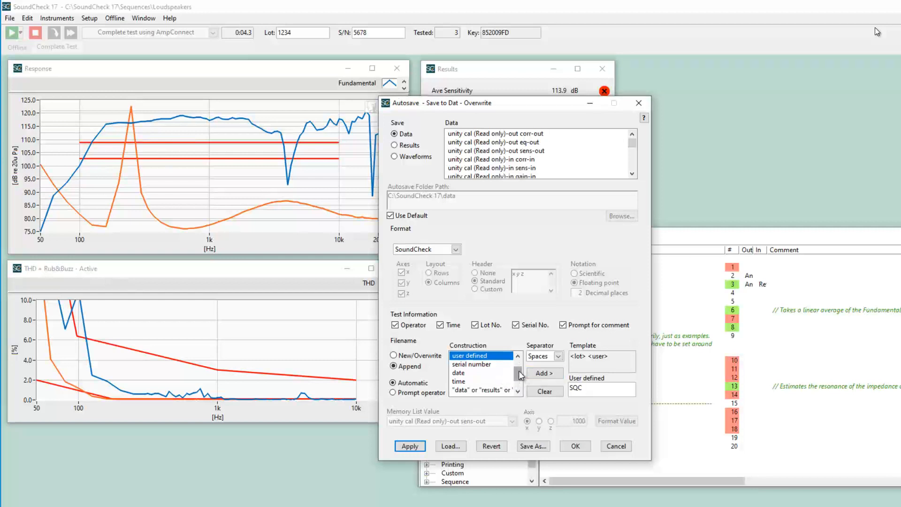
pyautogui.moveTo(519, 376); pyautogui.dragTo(519, 382)
pyautogui.click(503, 375)
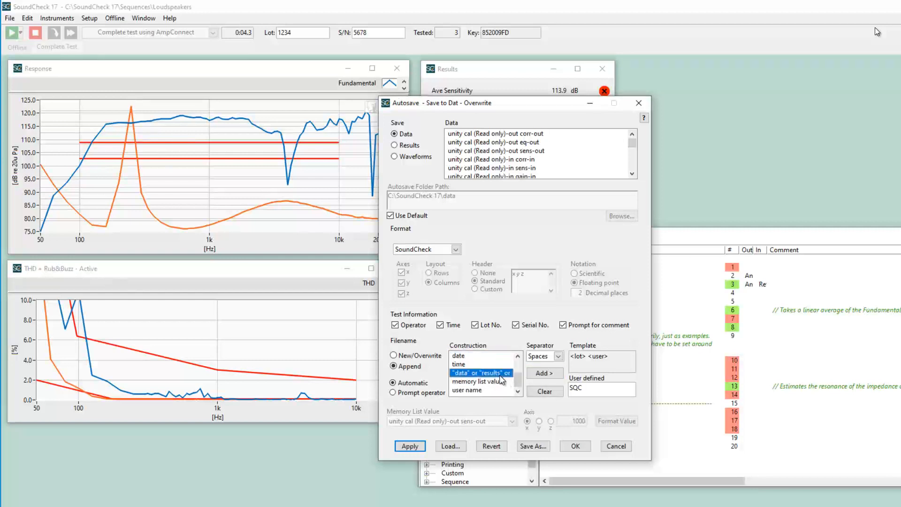
pyautogui.click(545, 373)
pyautogui.click(576, 447)
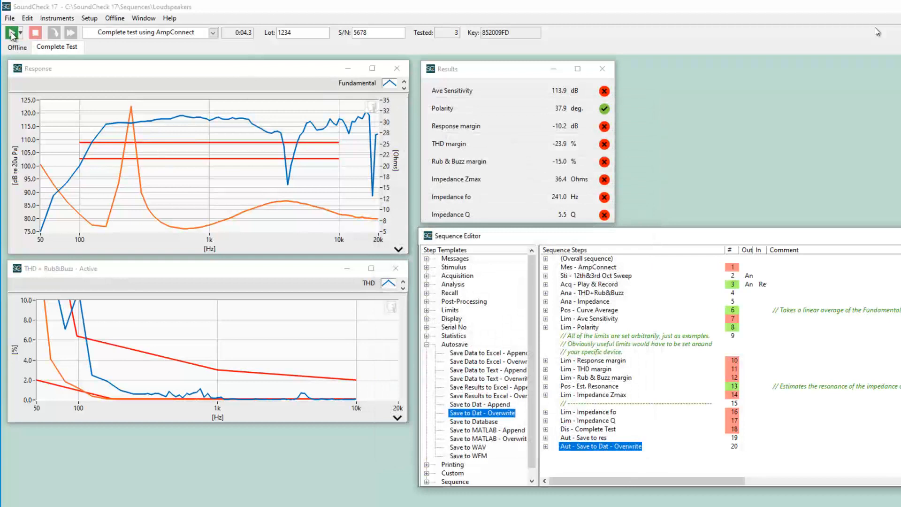
# Run the sequence with comment 4, then turn off Prompt for comment in the Save to Dat - Overwrite step.
pyautogui.click(11, 33)
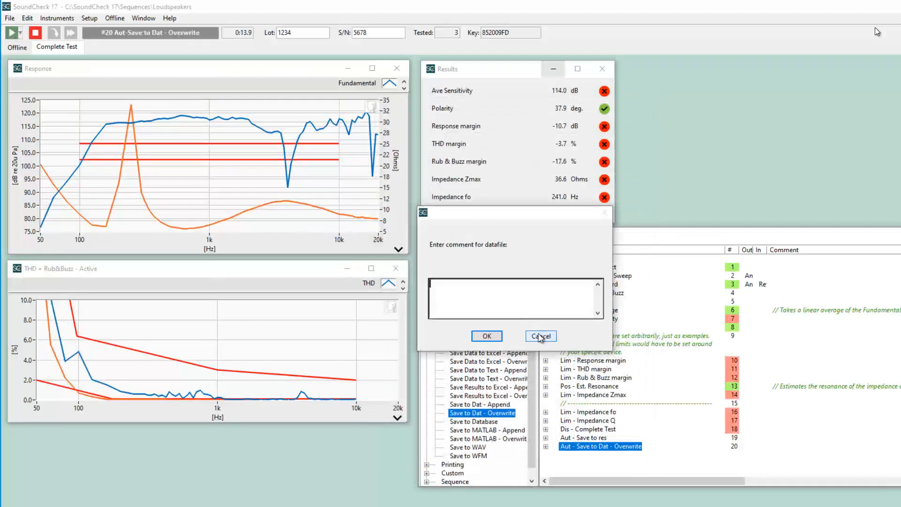
pyautogui.click(486, 336)
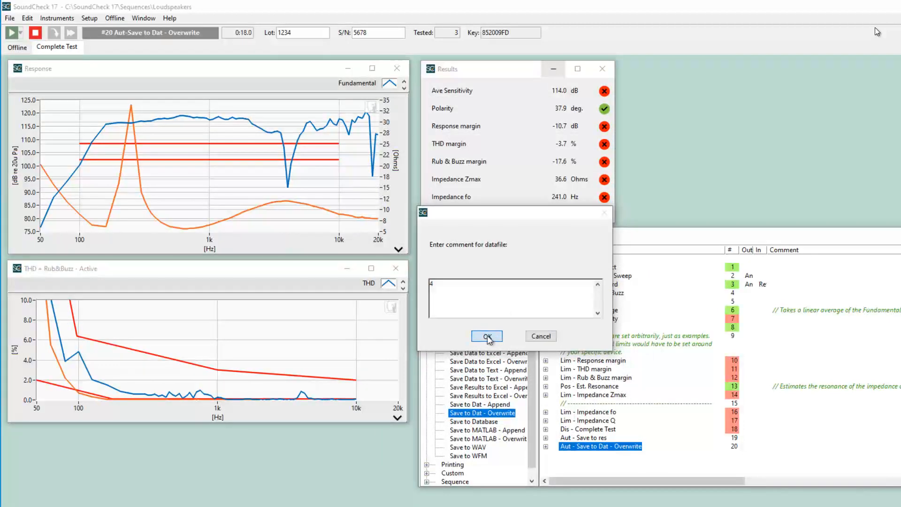
pyautogui.doubleClick(592, 447)
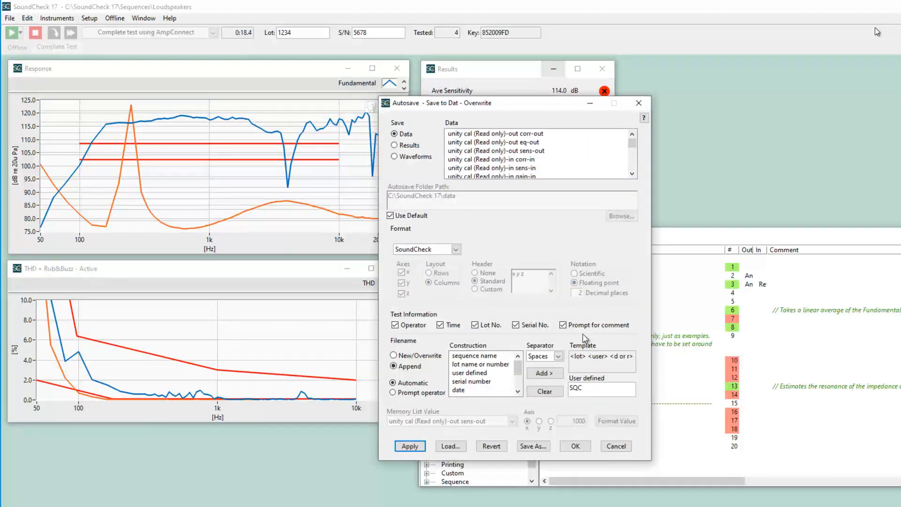
pyautogui.click(575, 446)
# Run the sequence two more times and check 1234 SQC data.dat in the SoundCheck 17 data folder.
pyautogui.click(11, 34)
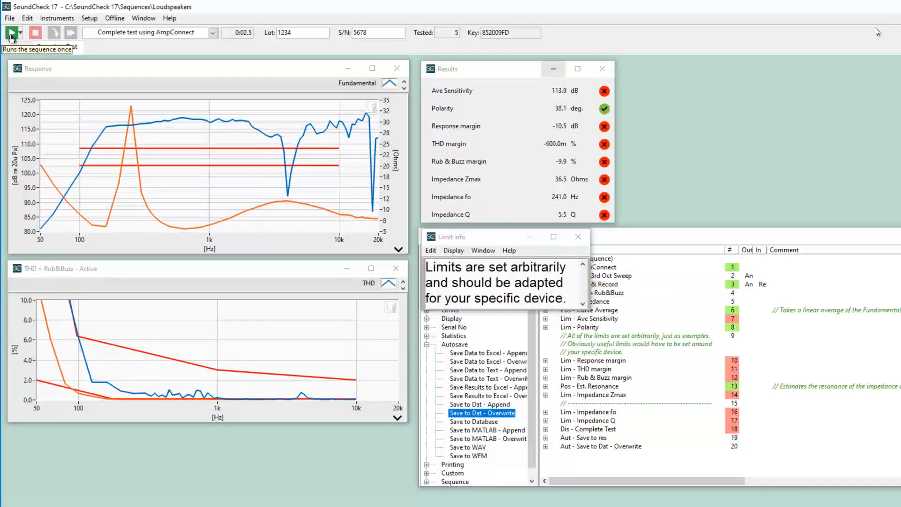
pyautogui.click(11, 36)
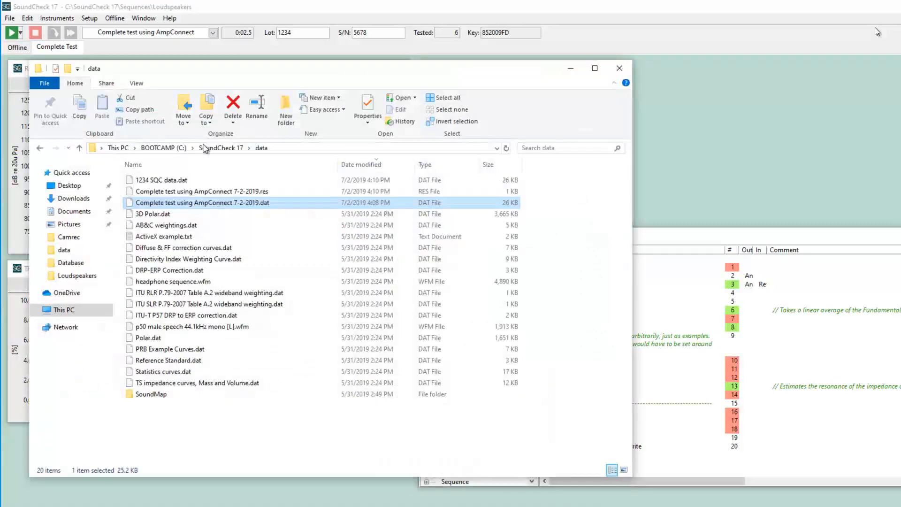
pyautogui.click(202, 180)
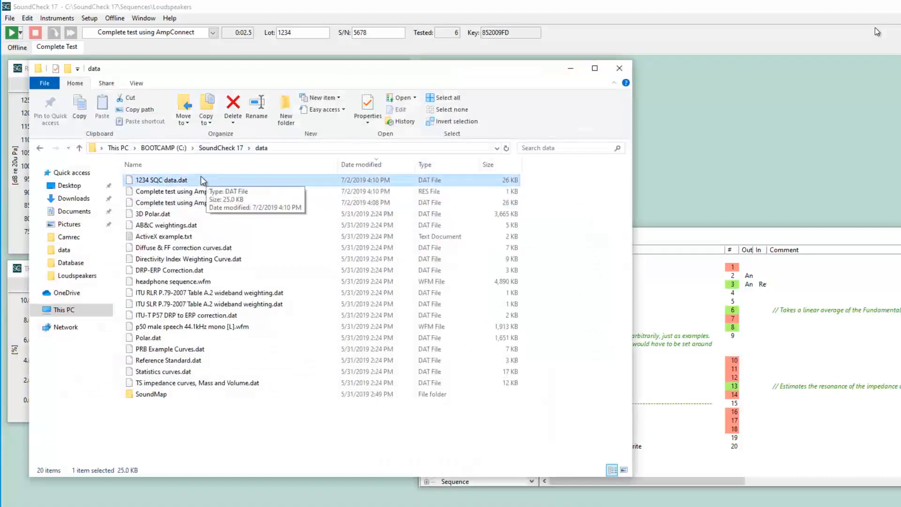
pyautogui.moveTo(336, 77); pyautogui.dragTo(319, 78)
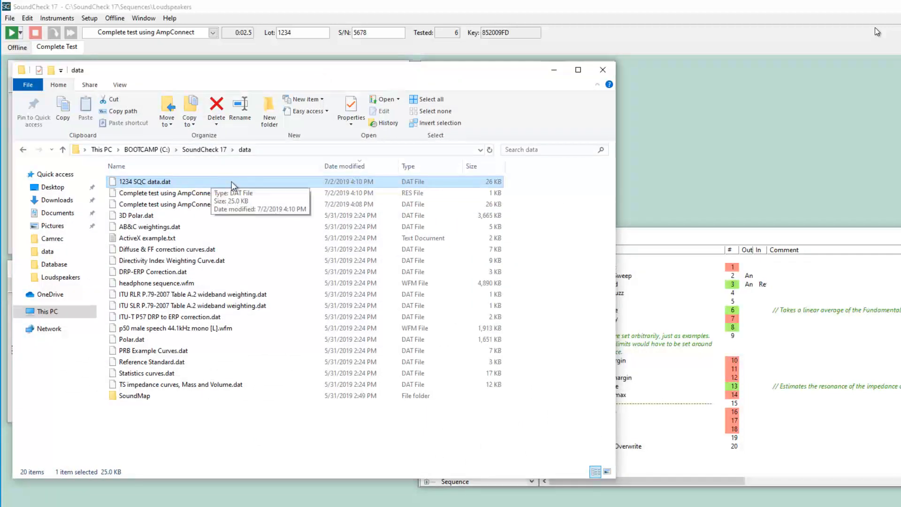
pyautogui.click(686, 238)
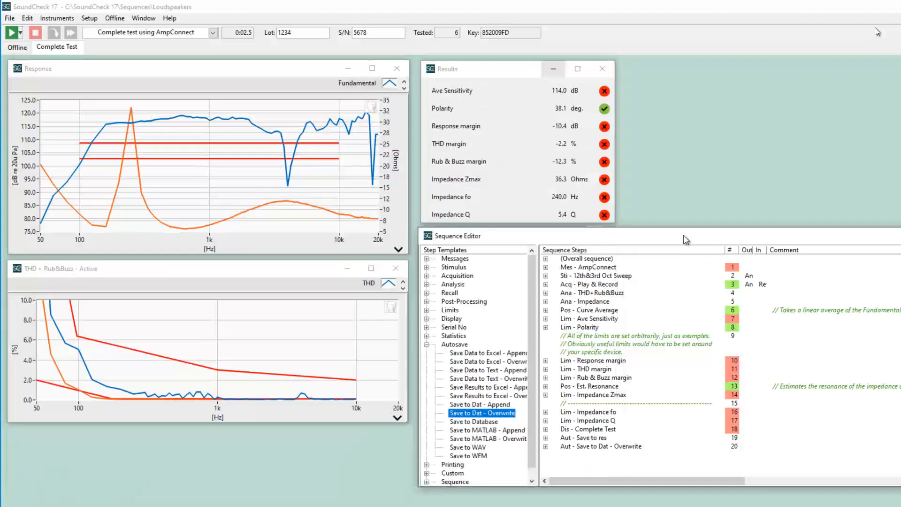
# Change the lot number to 1235 and run the sequence once.
pyautogui.click(305, 31)
pyautogui.press('BackSpace')
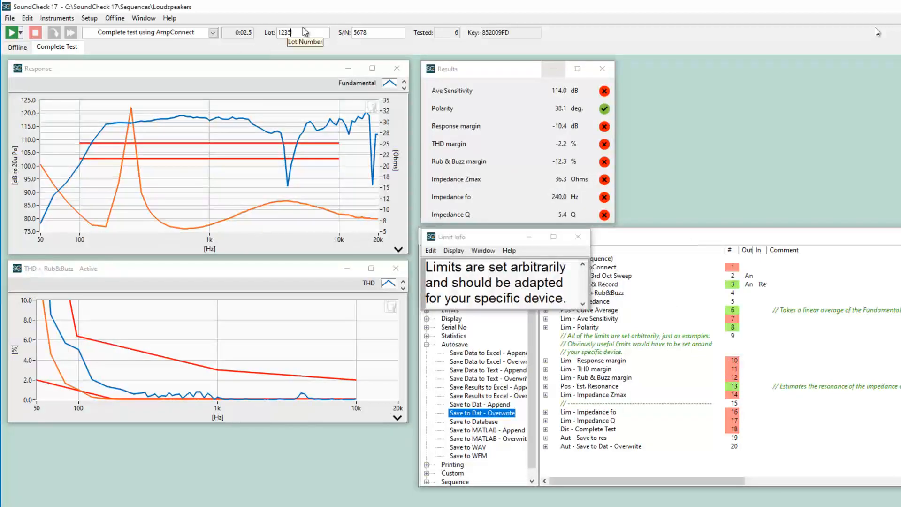
pyautogui.click(632, 241)
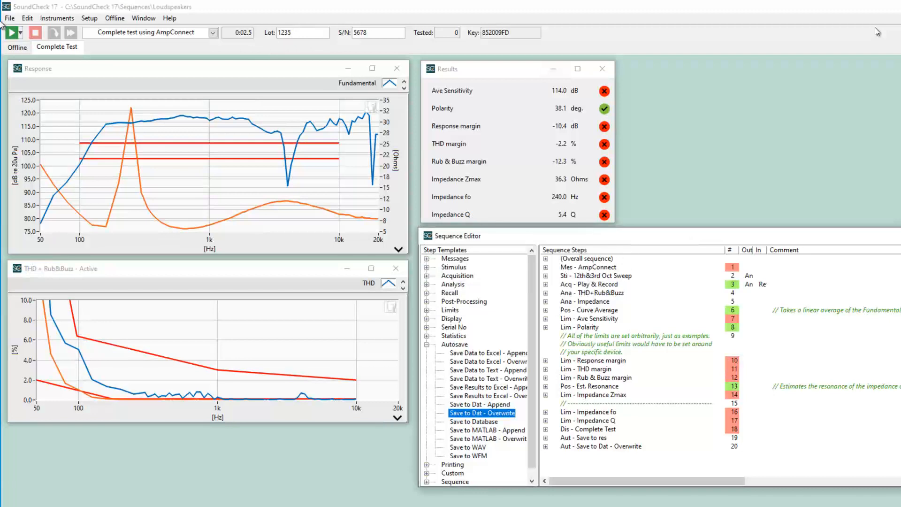
pyautogui.click(13, 32)
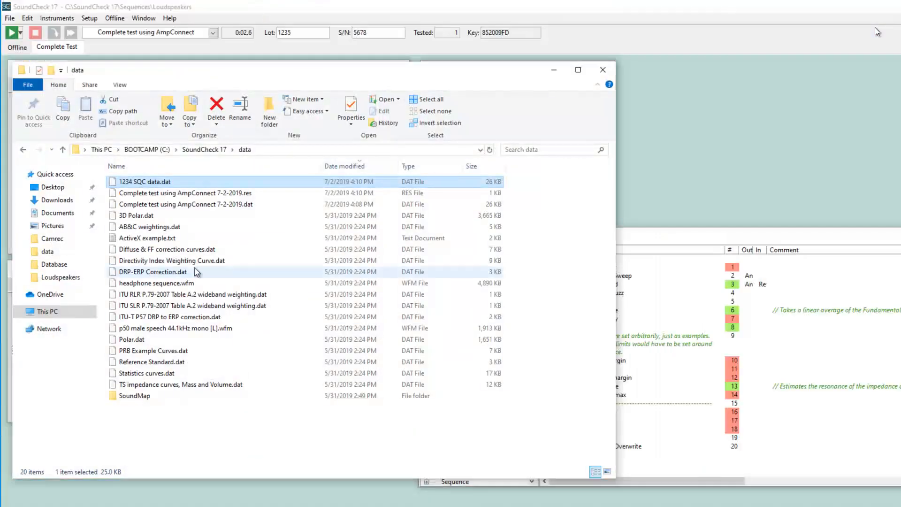
# Compare 1235 SQC data.dat with 1234 SQC data.dat in the data folder, then return to the Sequence Editor.
pyautogui.click(173, 179)
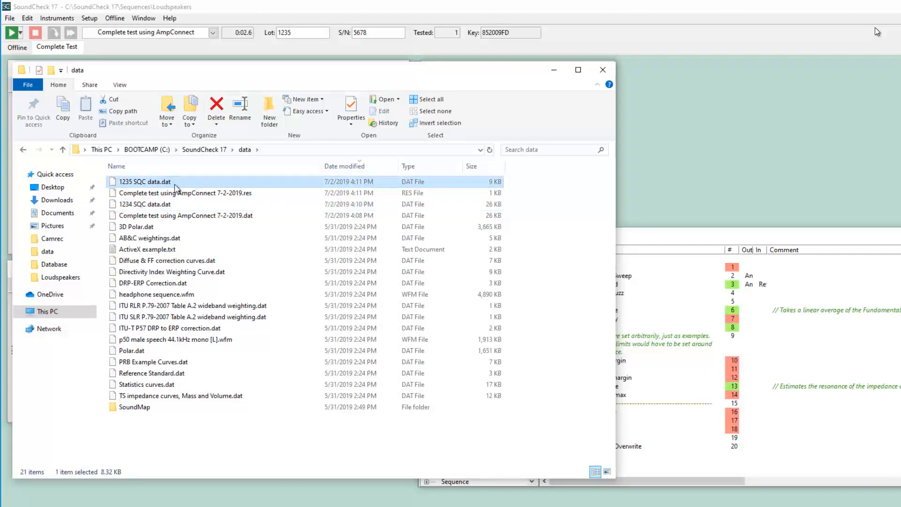
pyautogui.click(173, 203)
pyautogui.click(172, 182)
pyautogui.click(172, 203)
pyautogui.click(171, 183)
pyautogui.click(173, 192)
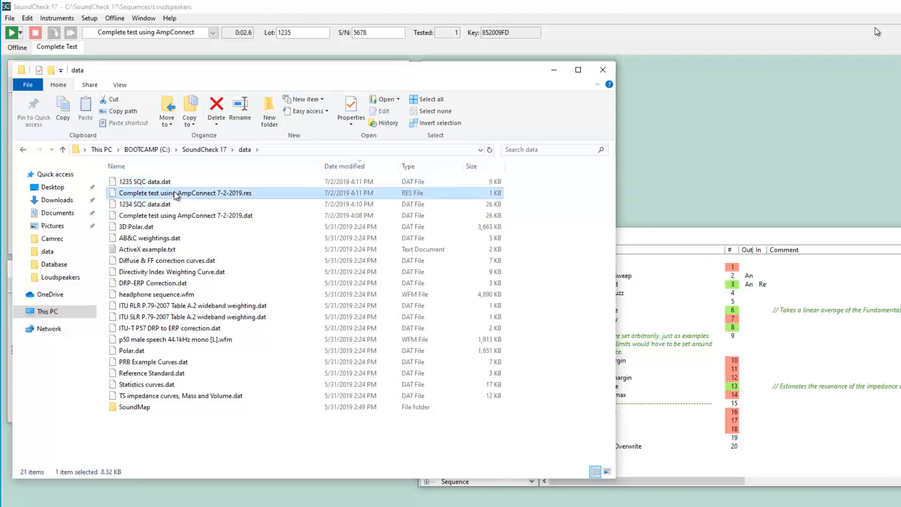
pyautogui.click(169, 202)
pyautogui.click(170, 182)
pyautogui.click(170, 203)
pyautogui.click(169, 183)
pyautogui.click(683, 260)
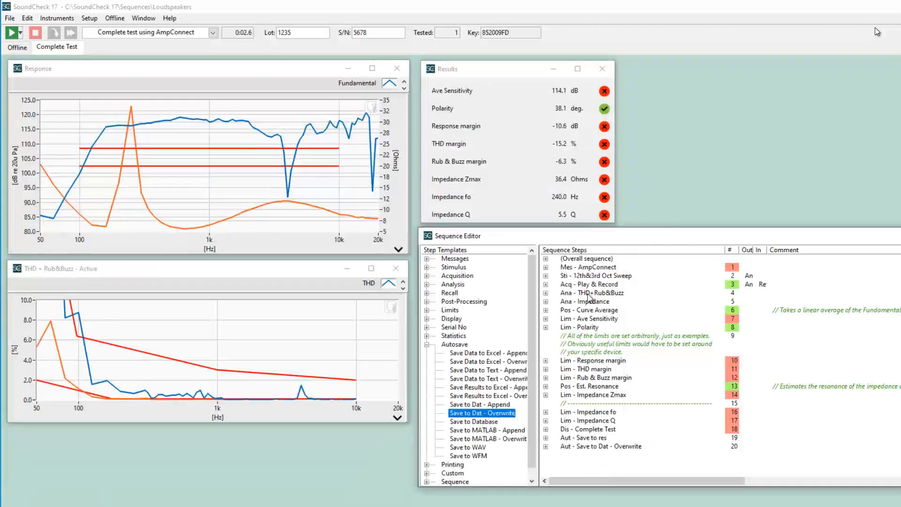
# Run the sequence again for lot 1235 and check the sizes of both SQC data files in the data folder.
pyautogui.click(11, 32)
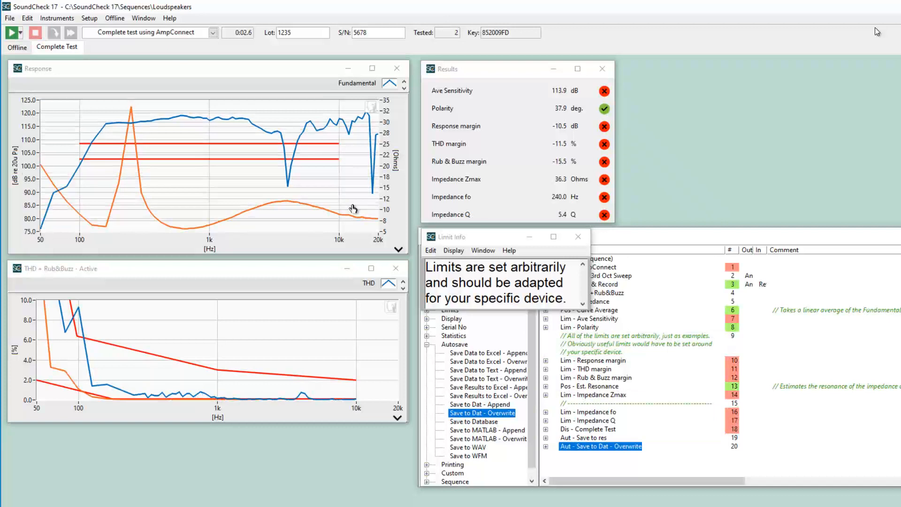
pyautogui.click(305, 505)
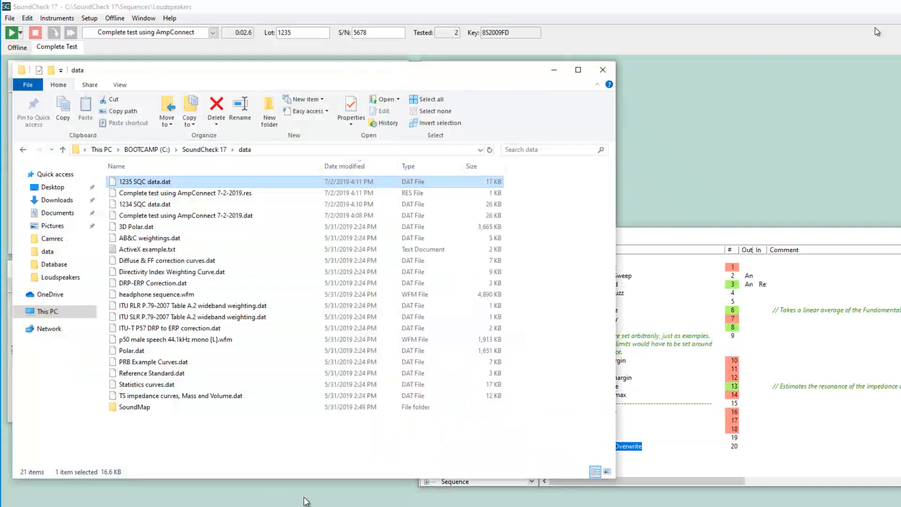
pyautogui.click(185, 203)
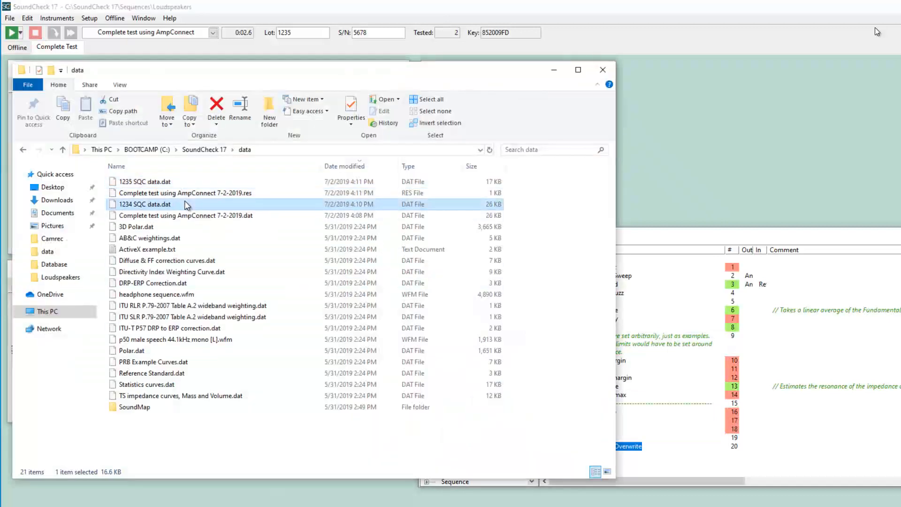
pyautogui.click(188, 184)
pyautogui.click(653, 240)
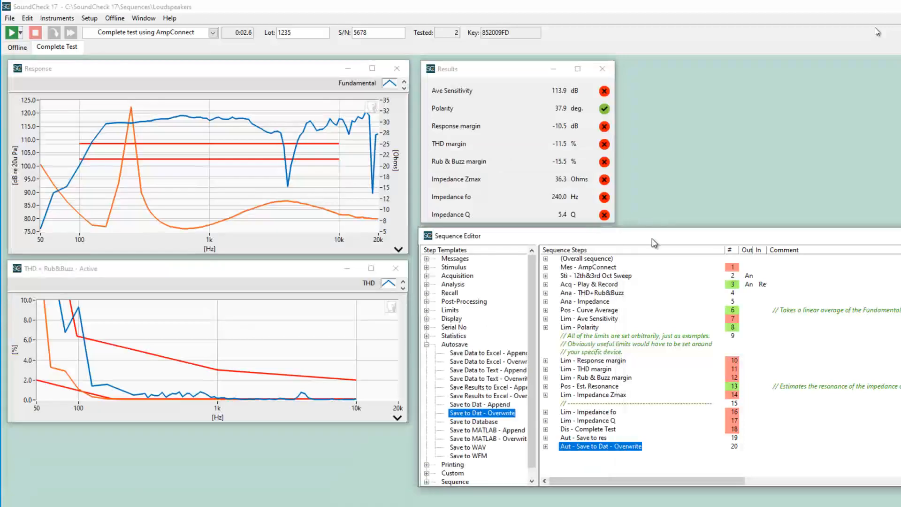
# Rebuild the filename template of the Save to Dat - Overwrite step as date followed by sequence name.
pyautogui.doubleClick(631, 448)
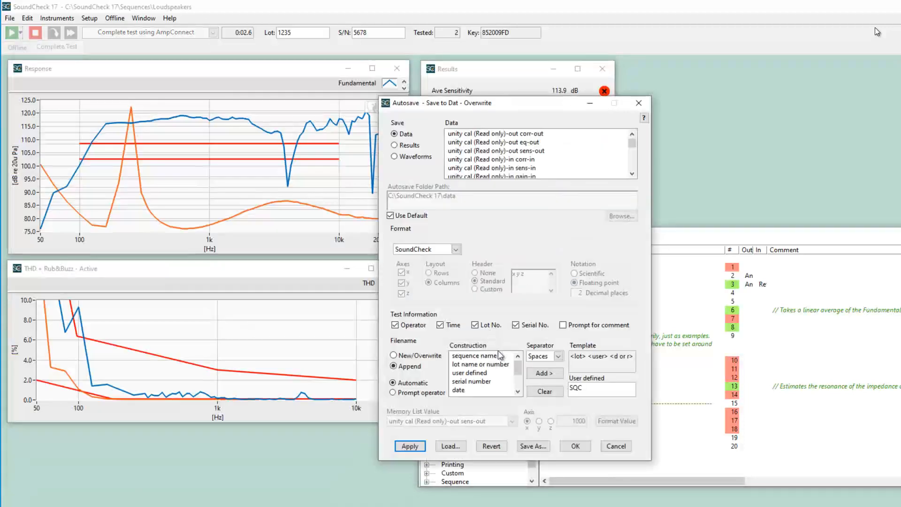
pyautogui.click(544, 392)
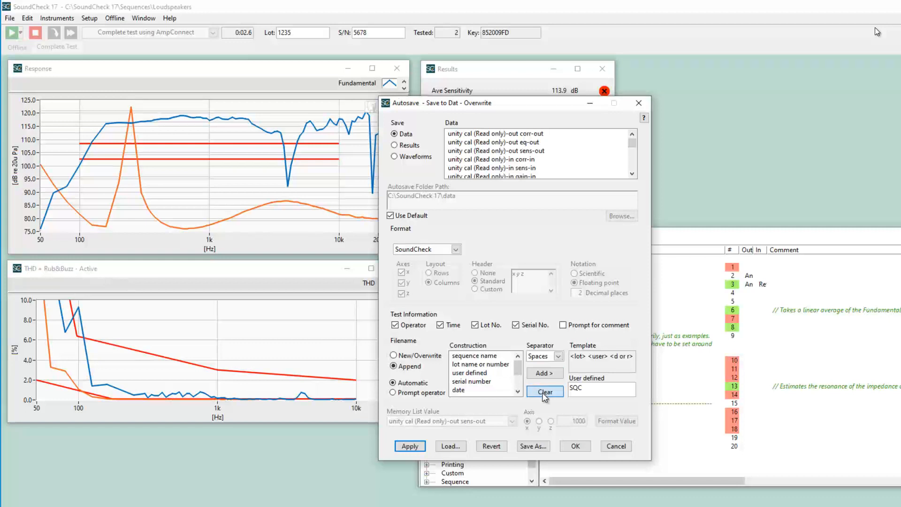
pyautogui.click(493, 372)
pyautogui.click(471, 391)
pyautogui.scroll(-1, 483, 376)
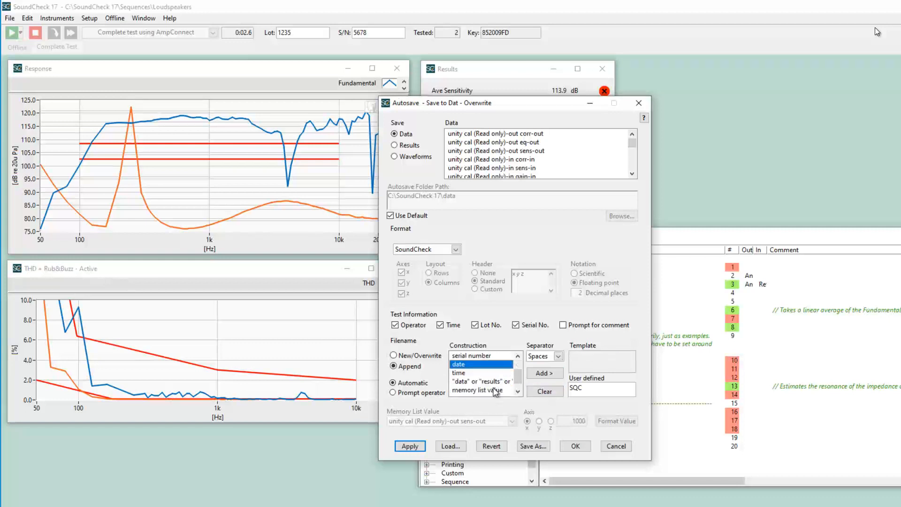
pyautogui.click(544, 372)
pyautogui.scroll(1, 489, 375)
pyautogui.click(483, 356)
pyautogui.click(537, 373)
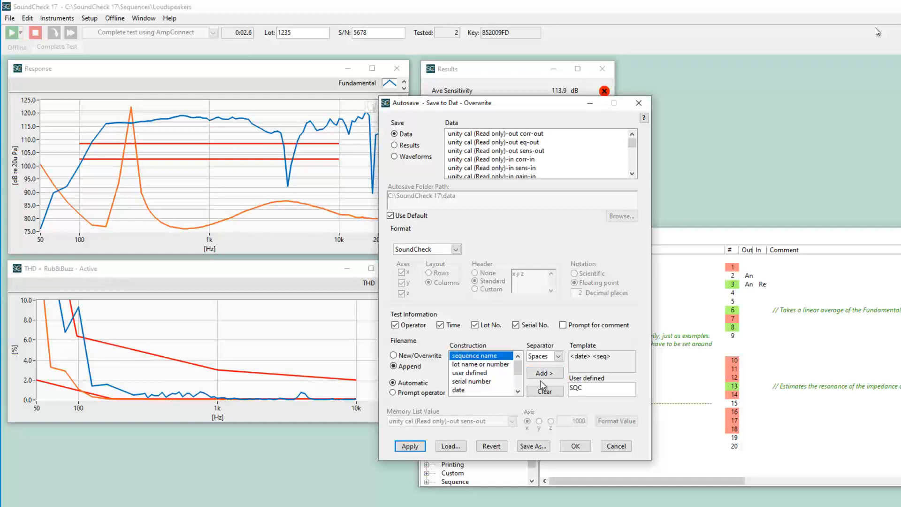
# Clear the filename template and rebuild it with the time followed by the memory list value.
pyautogui.click(545, 391)
pyautogui.scroll(-2, 488, 373)
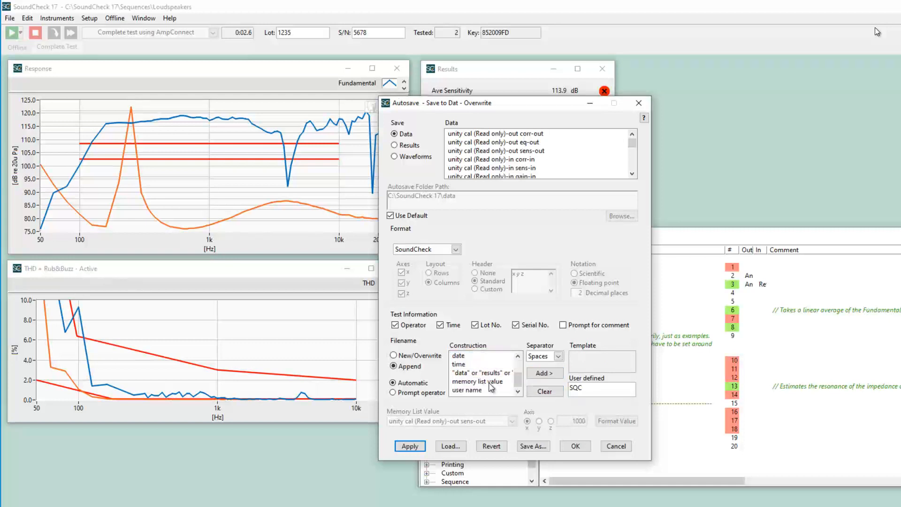
pyautogui.click(462, 364)
pyautogui.click(545, 372)
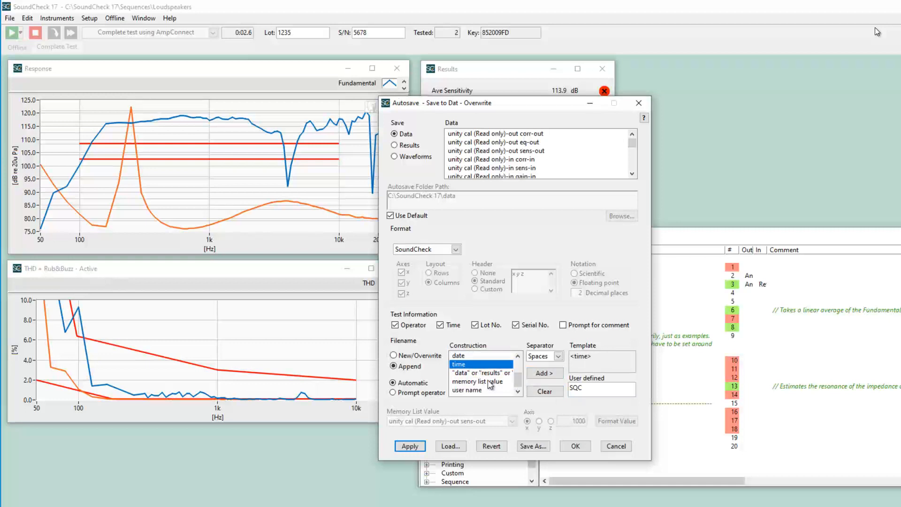
pyautogui.scroll(2, 490, 384)
pyautogui.scroll(-2, 481, 375)
pyautogui.click(479, 382)
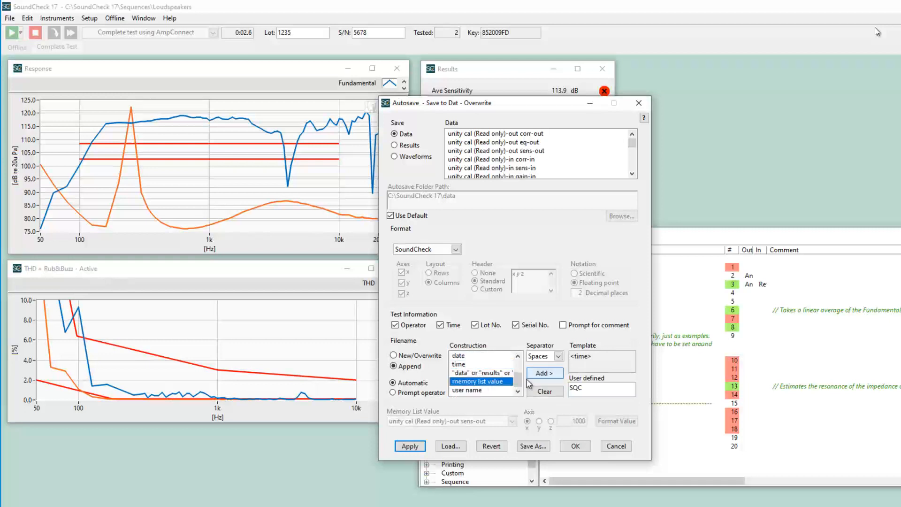
pyautogui.click(543, 381)
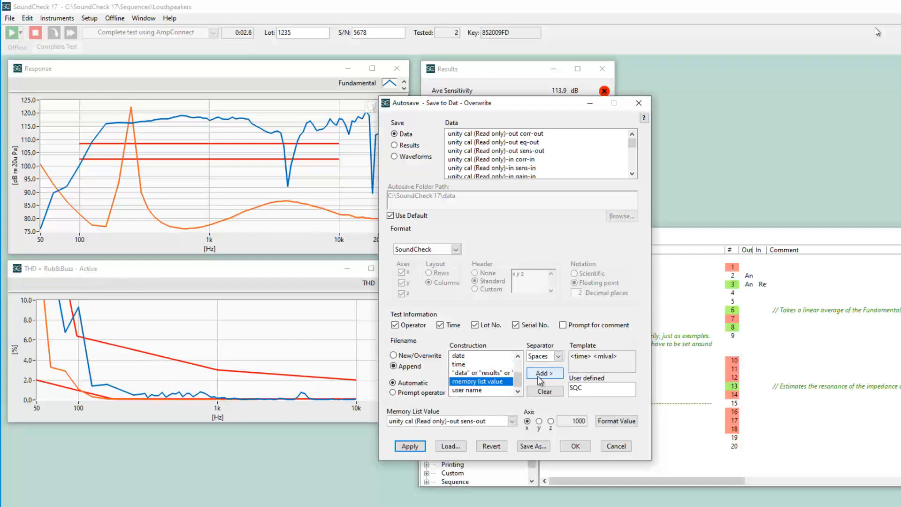
# Choose Average Sensitivity as the filename's memory list value, append the user name, and separate the components with underscores.
pyautogui.click(512, 421)
pyautogui.moveTo(740, 199); pyautogui.dragTo(734, 271)
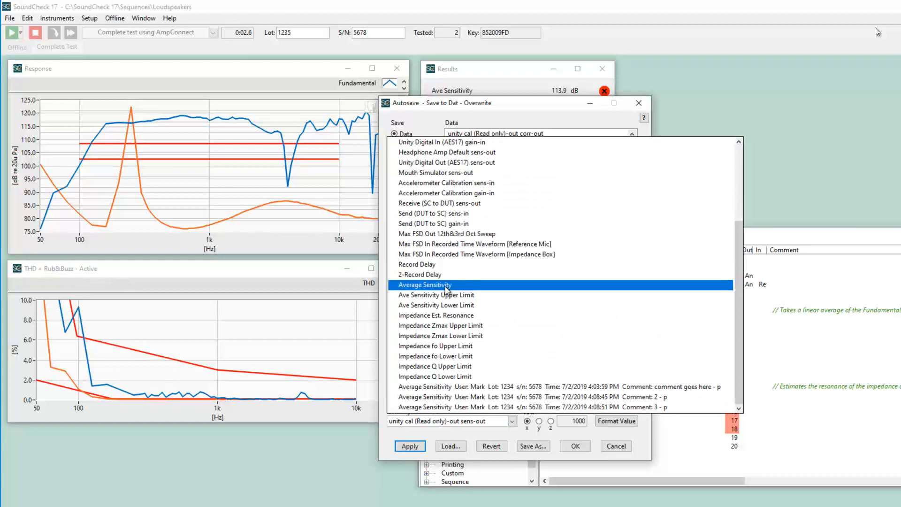
pyautogui.click(445, 286)
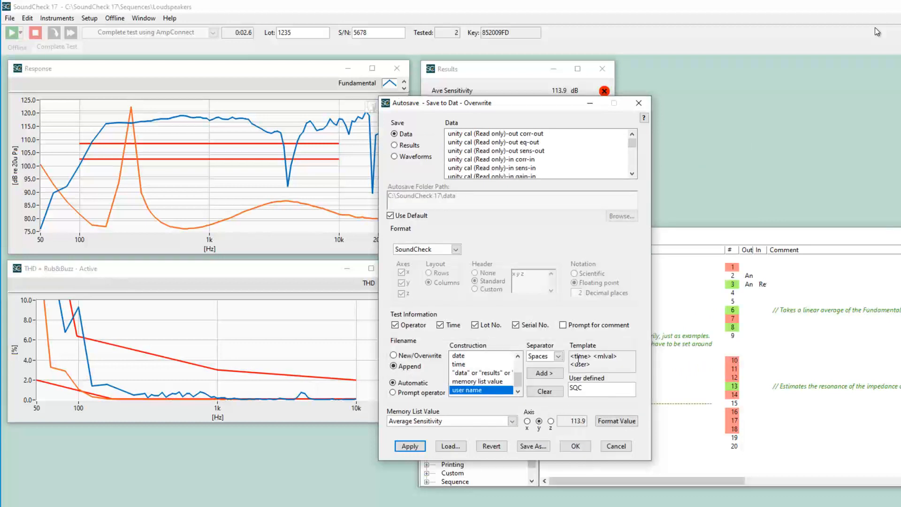
pyautogui.click(558, 356)
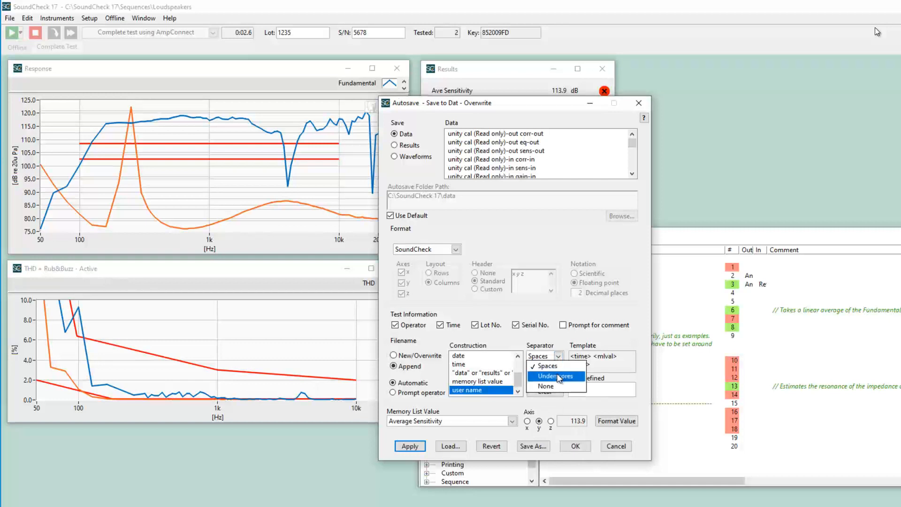
pyautogui.click(542, 374)
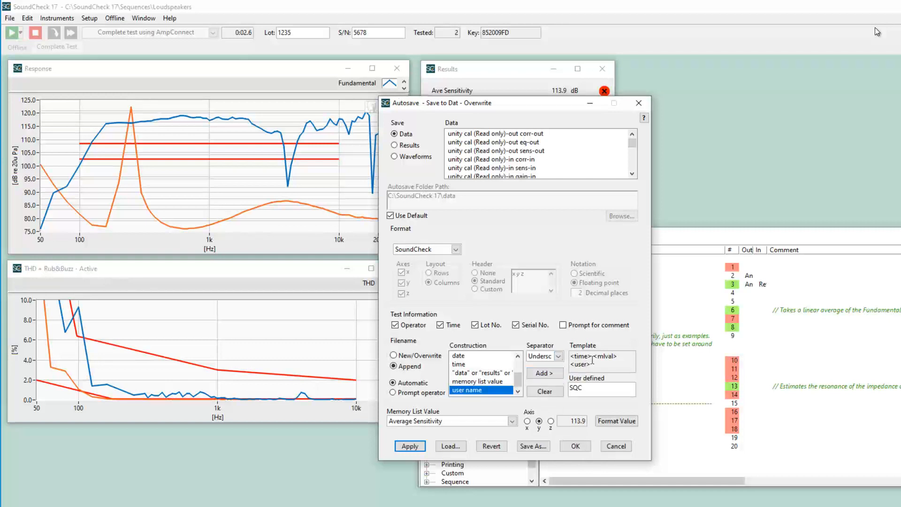
pyautogui.click(575, 445)
# Run the sequence once and find the newly saved Dat file in the data folder, sorted with the newest first.
pyautogui.click(10, 33)
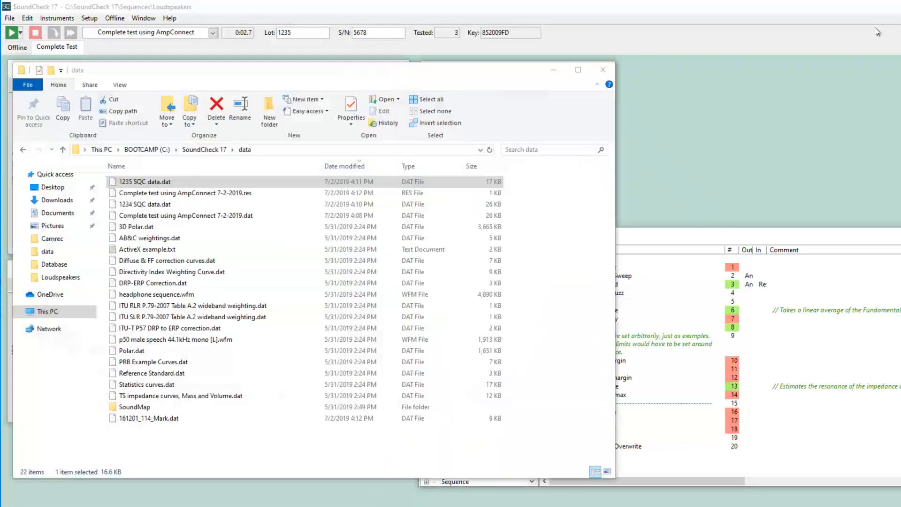
pyautogui.click(184, 168)
pyautogui.click(183, 181)
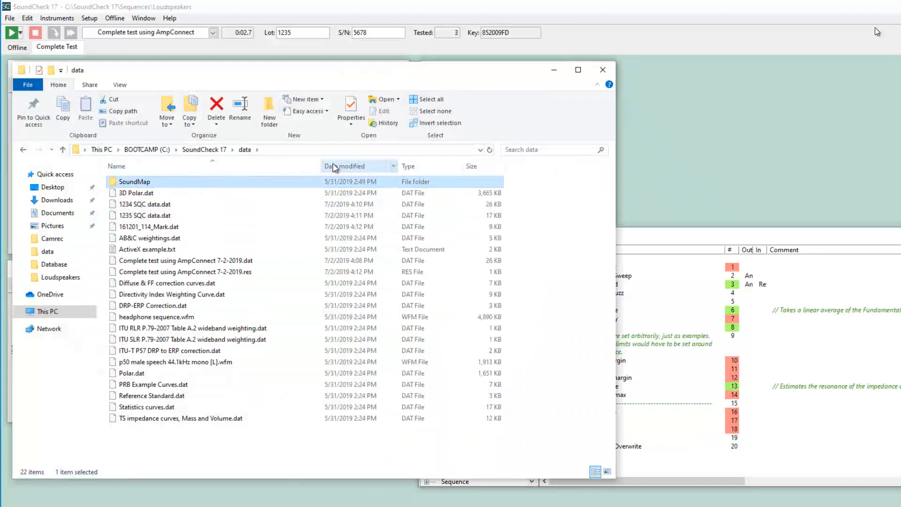
pyautogui.click(335, 167)
pyautogui.click(187, 180)
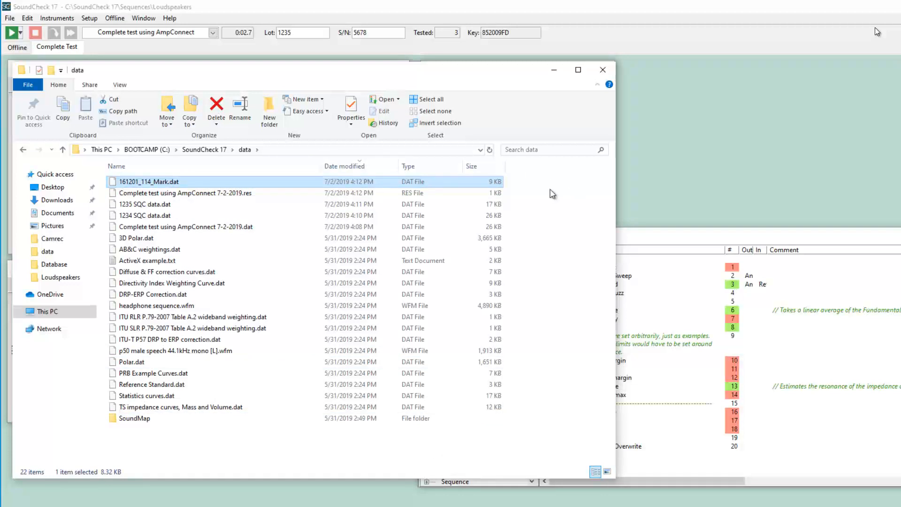
# Run the sequence in a continuous loop for several tests, then stop it.
pyautogui.click(21, 33)
pyautogui.click(21, 40)
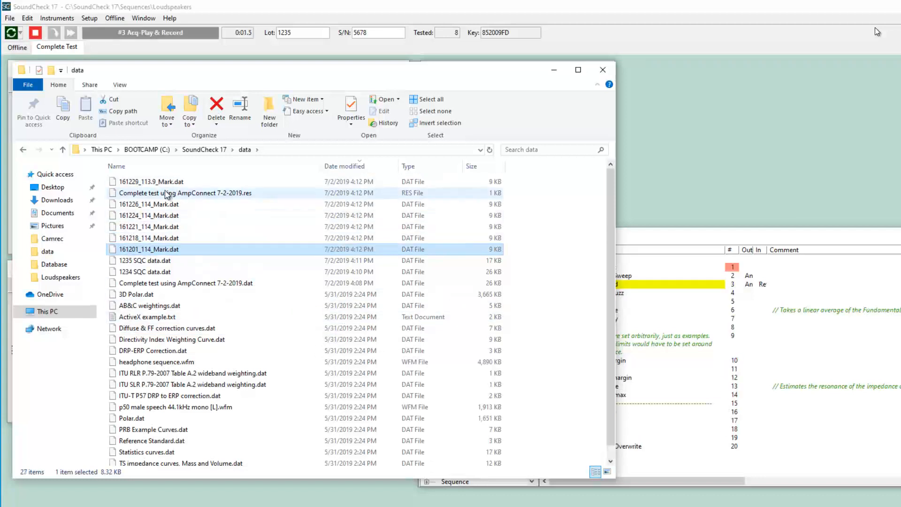
pyautogui.click(38, 36)
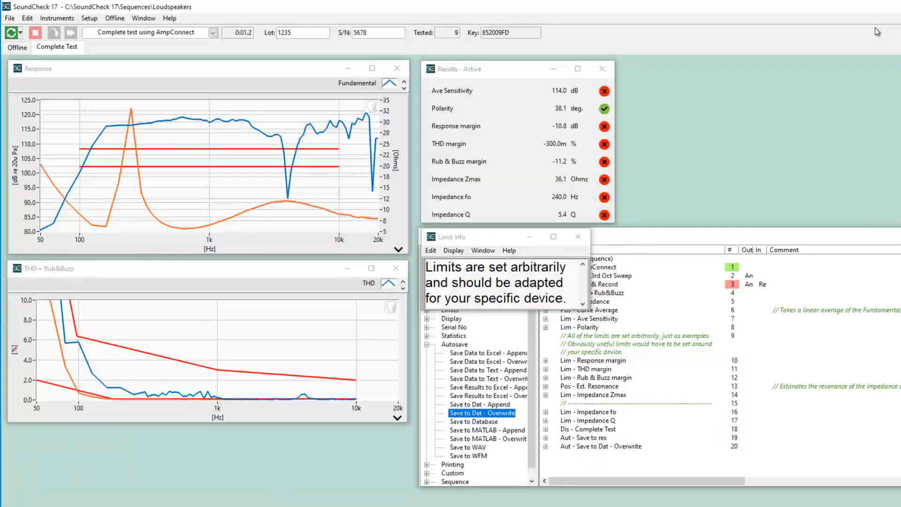
# Check the names of the Dat files saved by the looped runs in the data folder.
pyautogui.hotkey('alt', 'Tab')
pyautogui.click(180, 196)
pyautogui.click(180, 205)
pyautogui.click(183, 260)
pyautogui.click(189, 215)
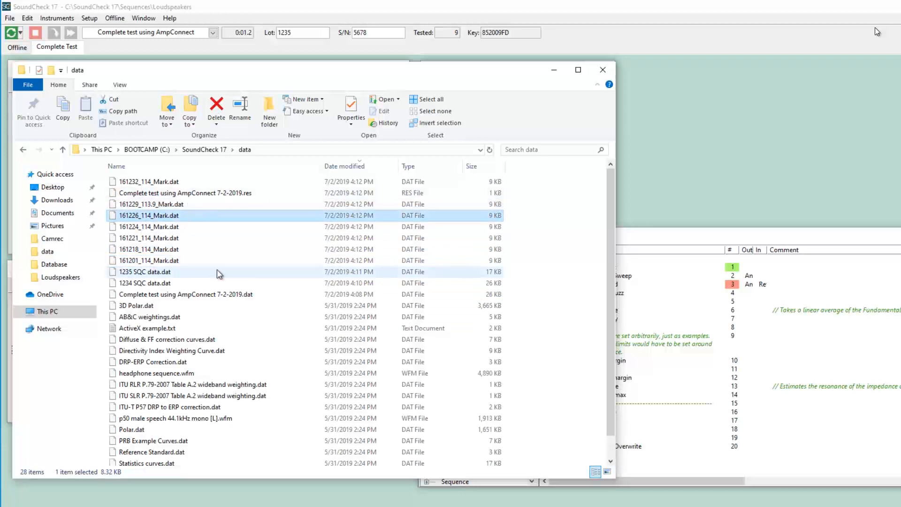
# Set the Save to Dat - Overwrite step to prompt the operator for the filename.
pyautogui.click(666, 242)
pyautogui.doubleClick(590, 447)
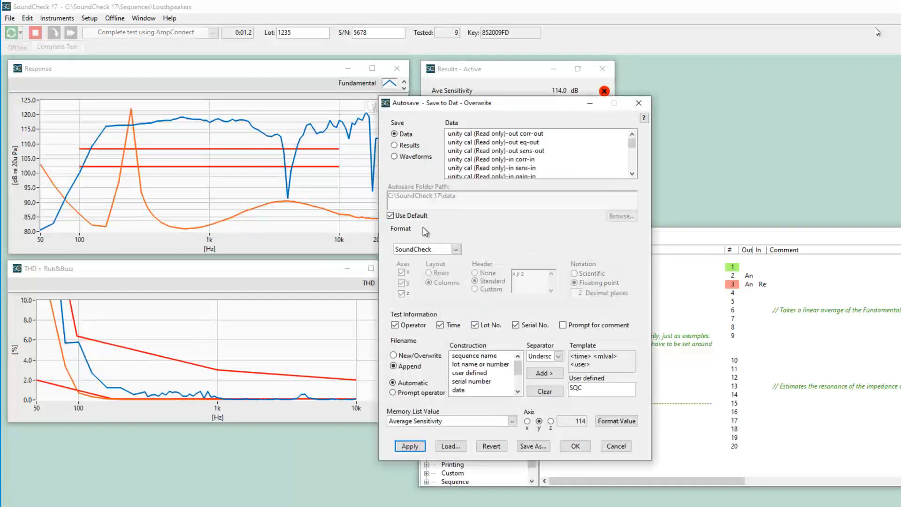
pyautogui.click(413, 392)
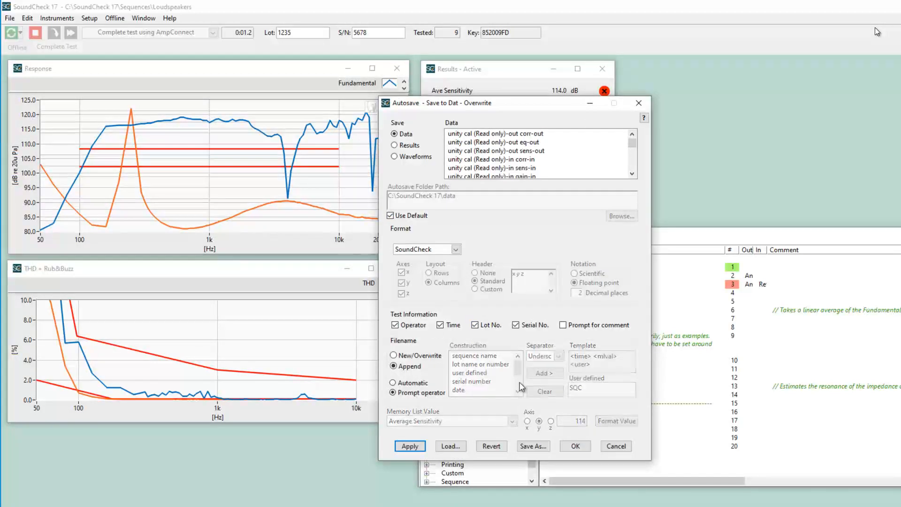
pyautogui.click(576, 446)
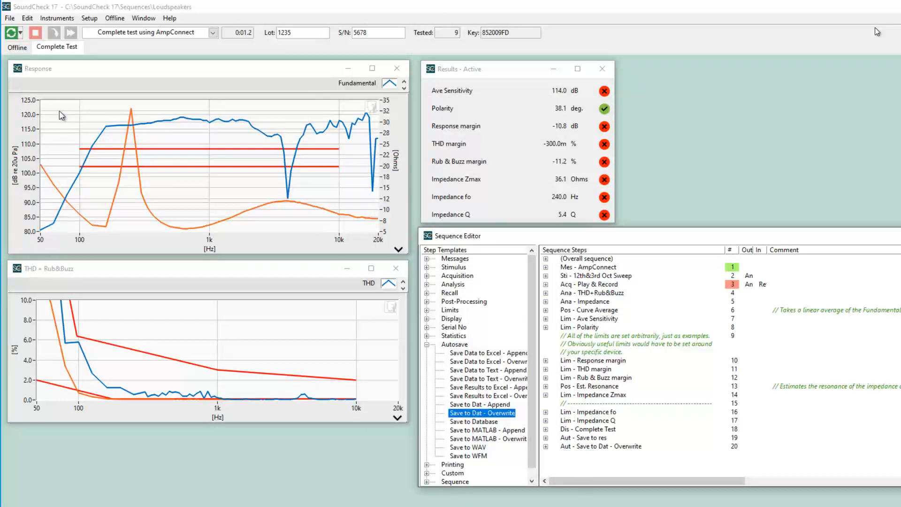
# Switch back to single-run mode, run the sequence and save the data file as blahblah.
pyautogui.click(22, 33)
pyautogui.click(12, 34)
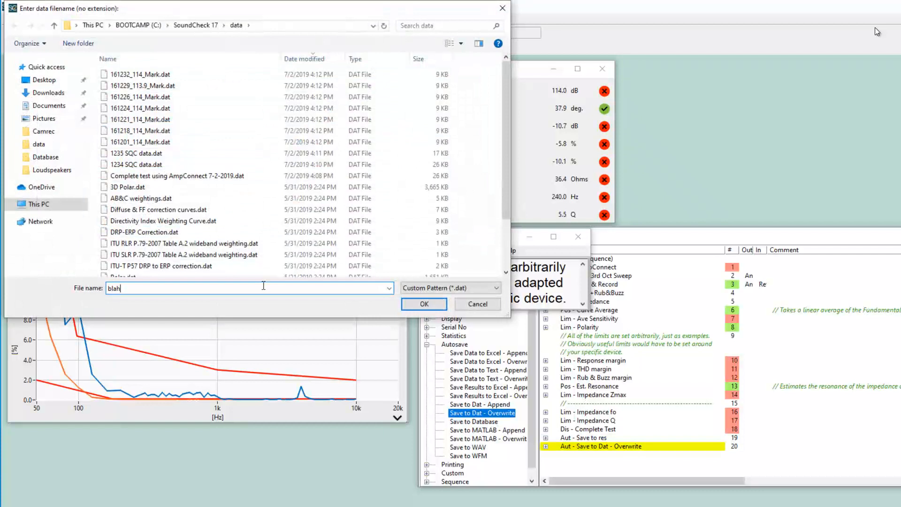
pyautogui.press('Return')
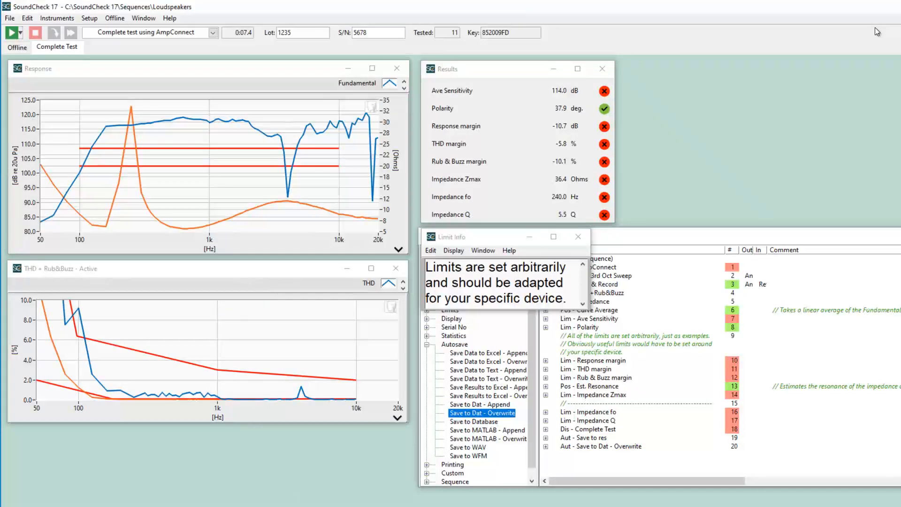
# Check for blahblah.dat in the data folder, then close the folder window.
pyautogui.click(272, 506)
pyautogui.click(270, 182)
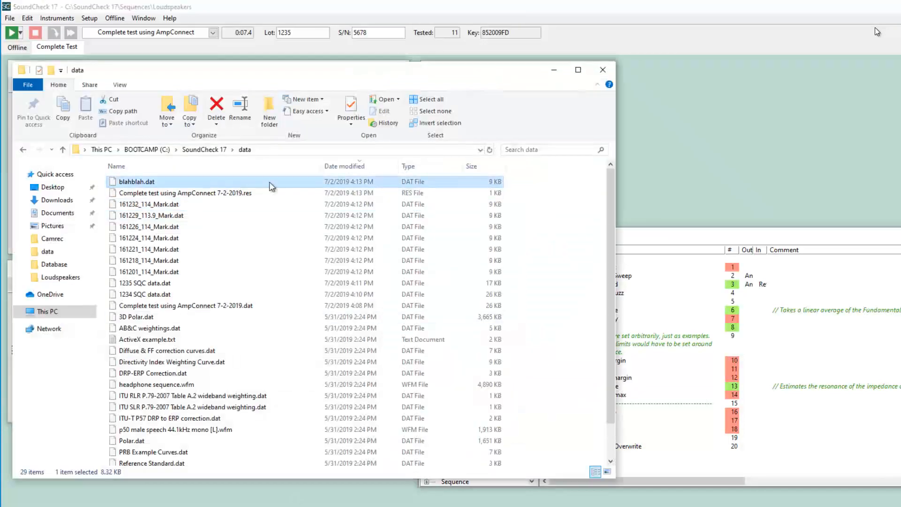
pyautogui.click(602, 71)
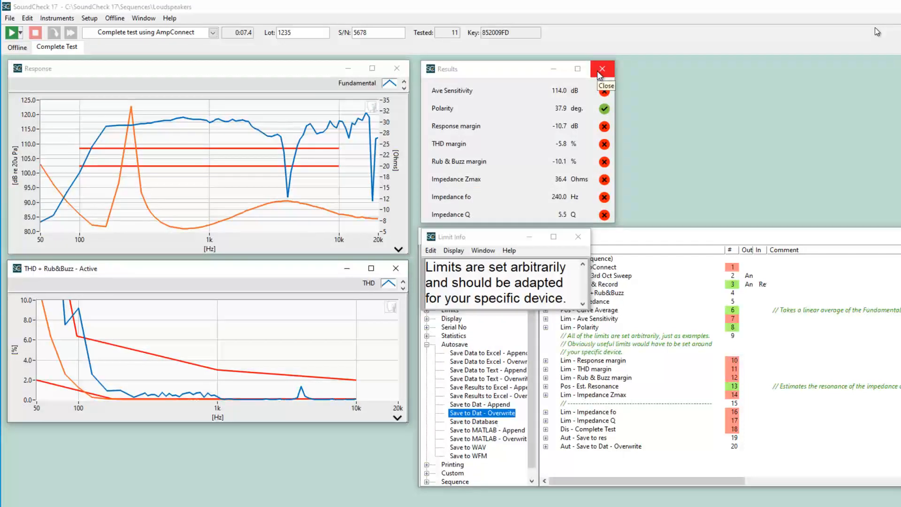
# Set the Save to Dat - Overwrite step to save the Reference Mic and Impedance Box recorded time waveforms.
pyautogui.click(639, 247)
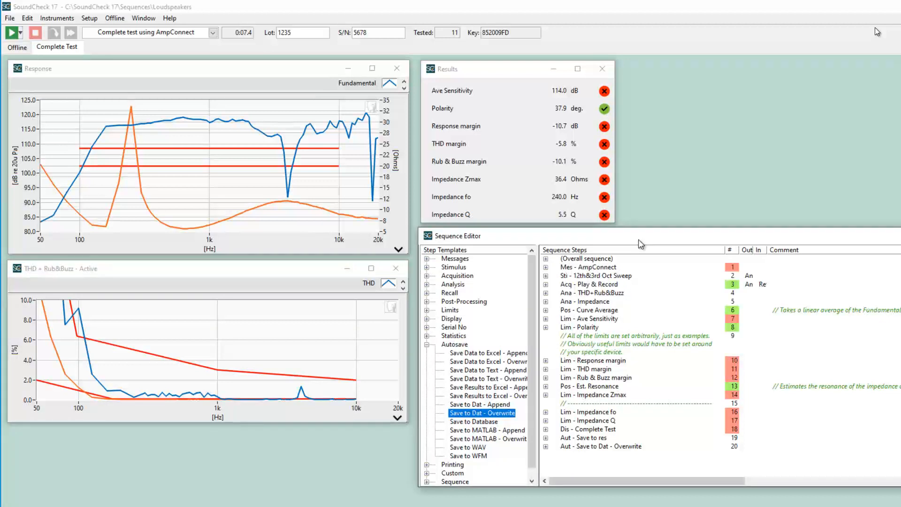
pyautogui.doubleClick(603, 446)
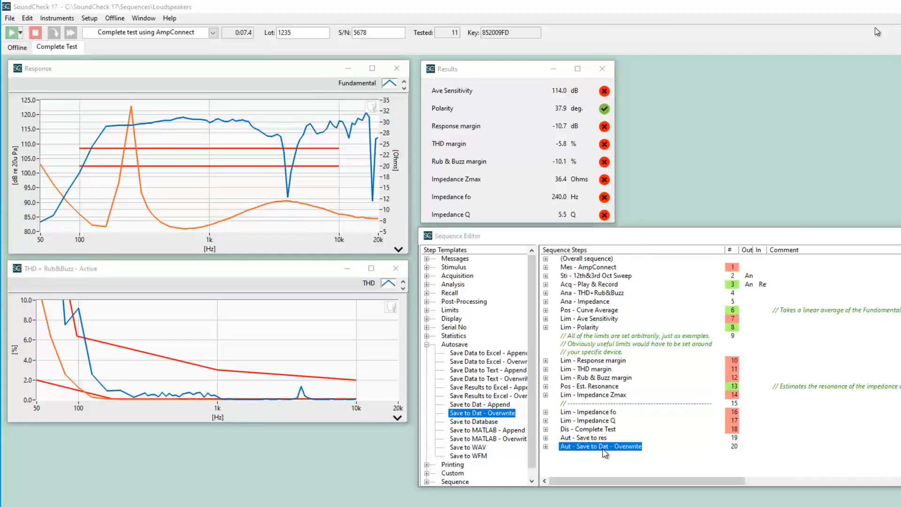
pyautogui.click(404, 160)
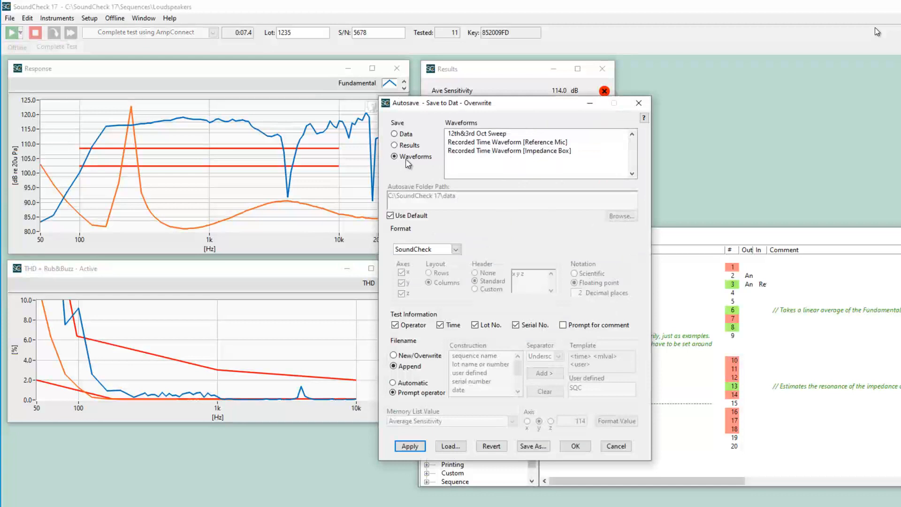
pyautogui.click(491, 143)
pyautogui.keyDown('ctrl'); pyautogui.click(493, 151); pyautogui.keyUp('ctrl')
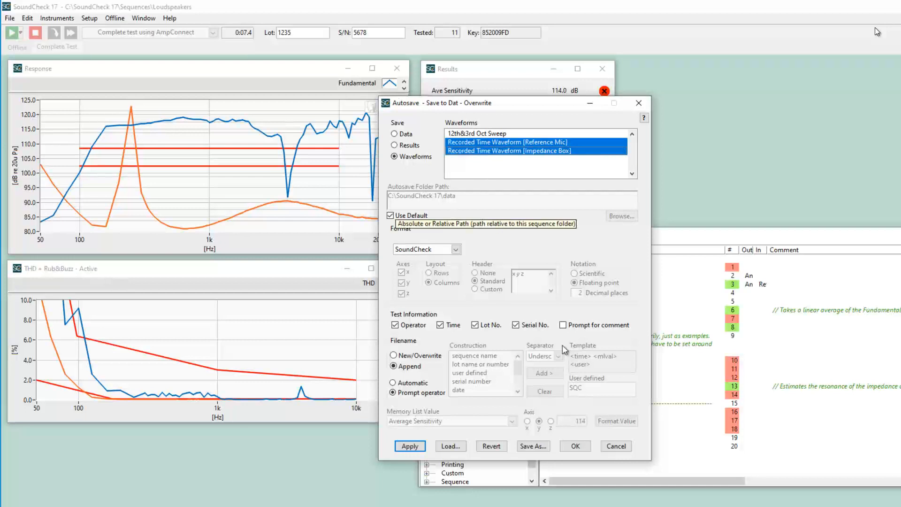
pyautogui.click(575, 446)
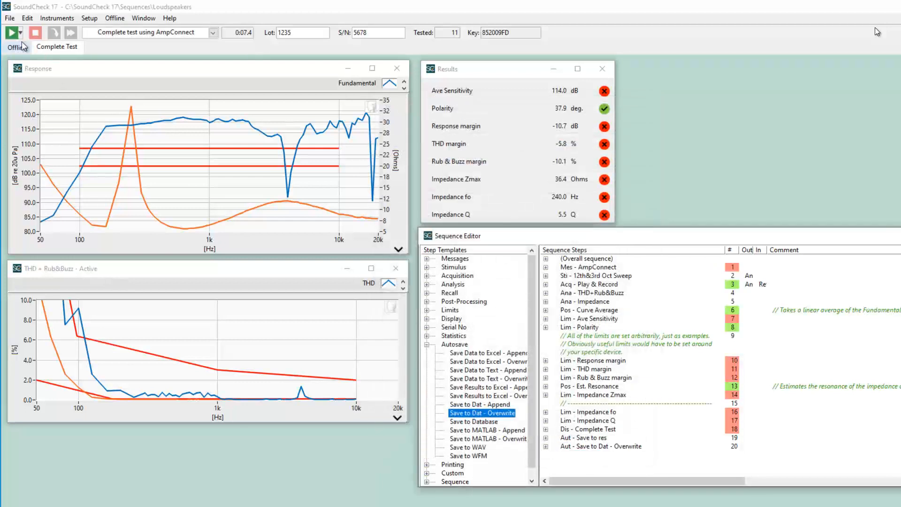
# Run the sequence and save the recorded waveforms as Testing.
pyautogui.click(11, 33)
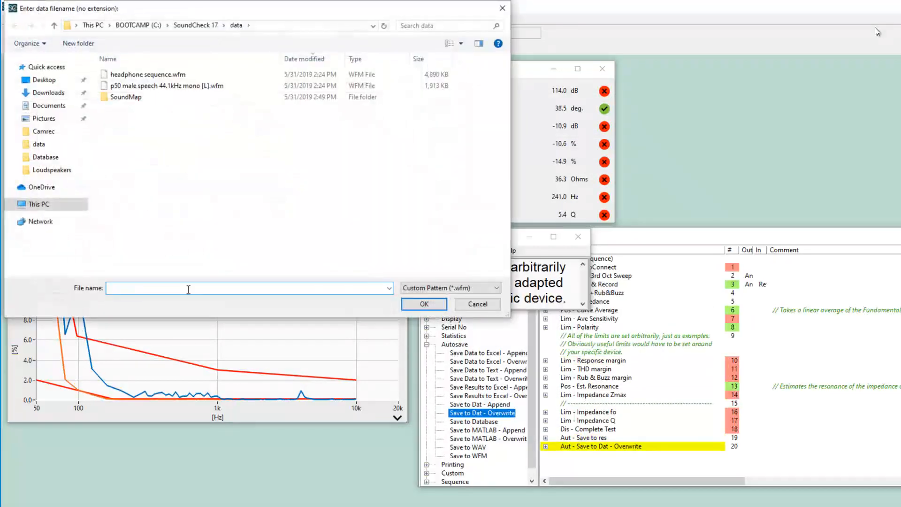
pyautogui.write('Testing')
pyautogui.press('Return')
# Open the Testing waveform file in the Memory List and select its recorded Impedance Box waveform.
pyautogui.click(89, 17)
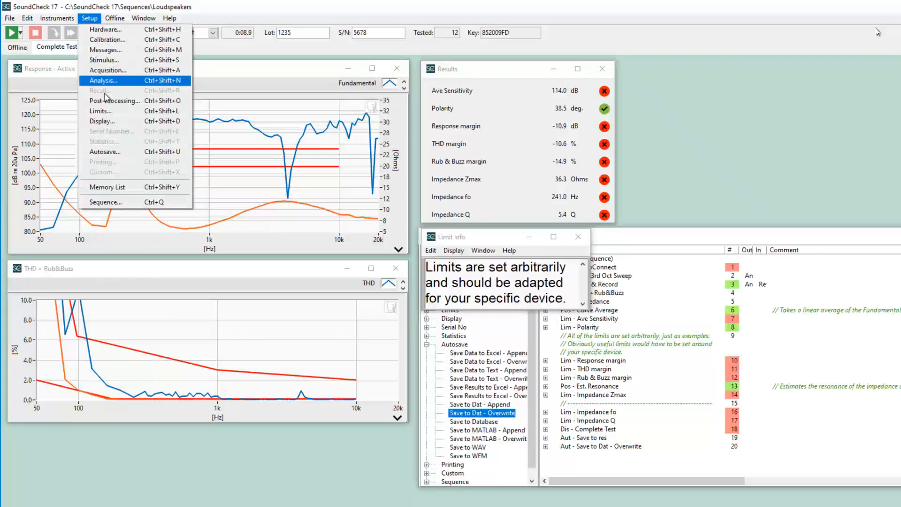
pyautogui.click(123, 183)
pyautogui.click(547, 52)
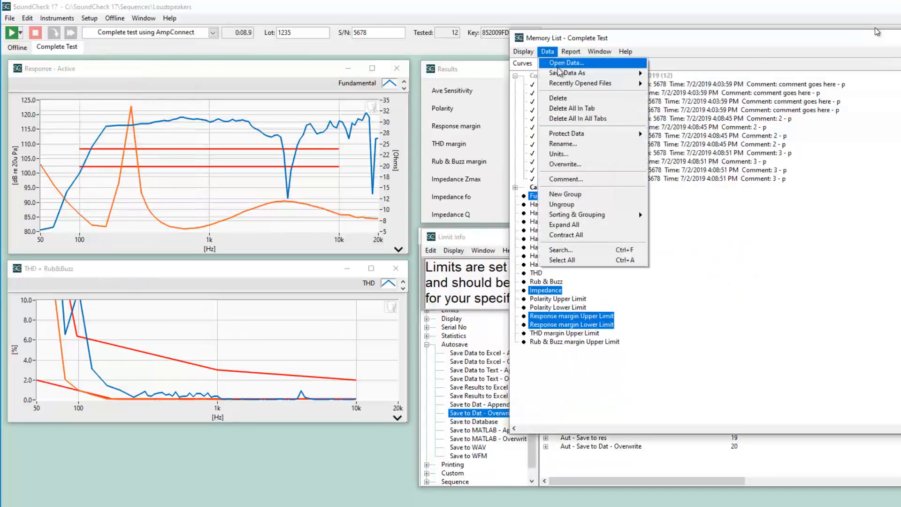
pyautogui.click(558, 62)
pyautogui.doubleClick(294, 79)
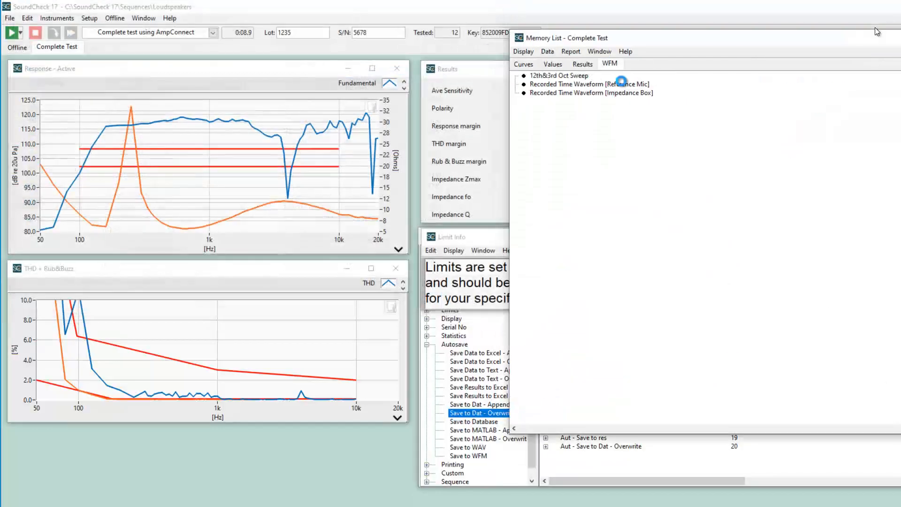
pyautogui.click(582, 85)
pyautogui.click(582, 92)
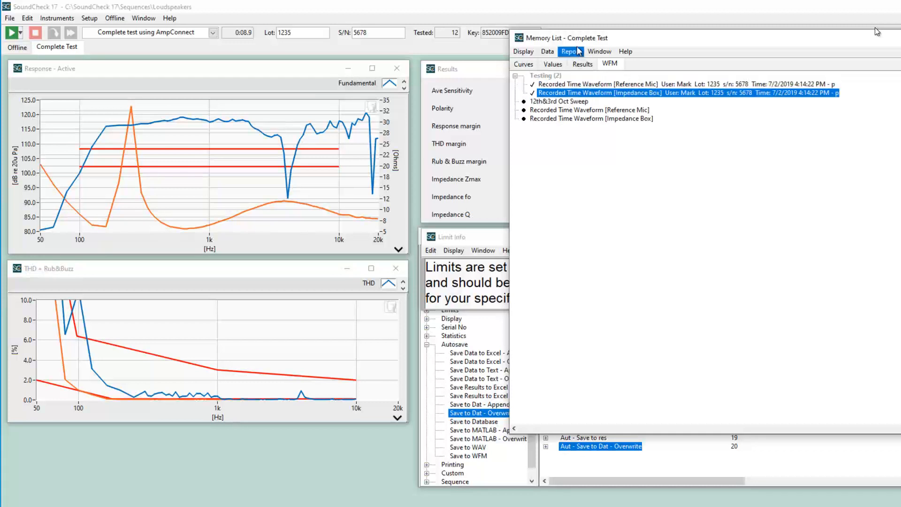
# Move the Memory List aside and open the Fundamental.Ana step as an offline analysis.
pyautogui.moveTo(585, 40); pyautogui.dragTo(740, 40)
pyautogui.click(143, 18)
pyautogui.click(114, 18)
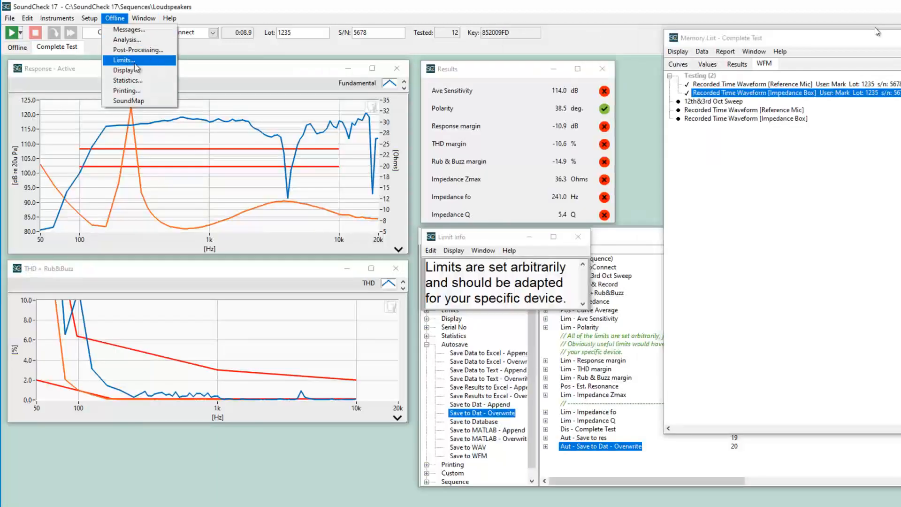
pyautogui.click(127, 40)
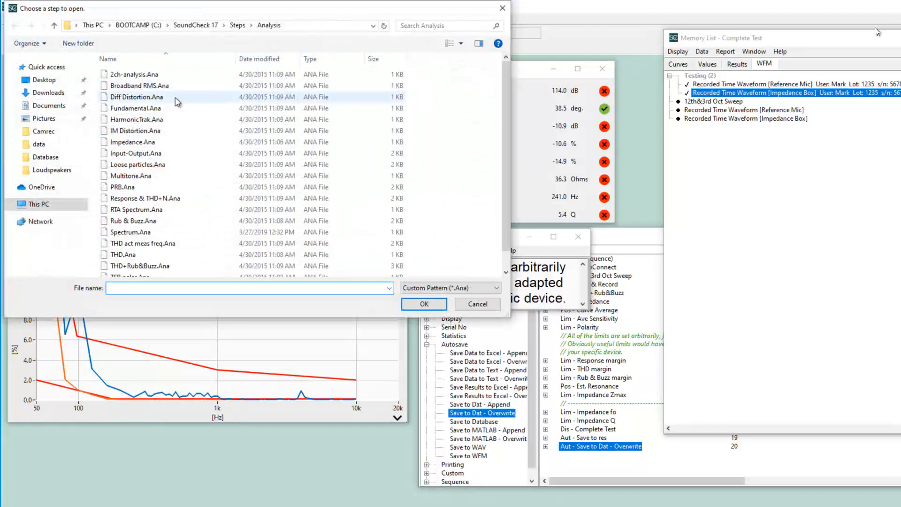
pyautogui.doubleClick(175, 109)
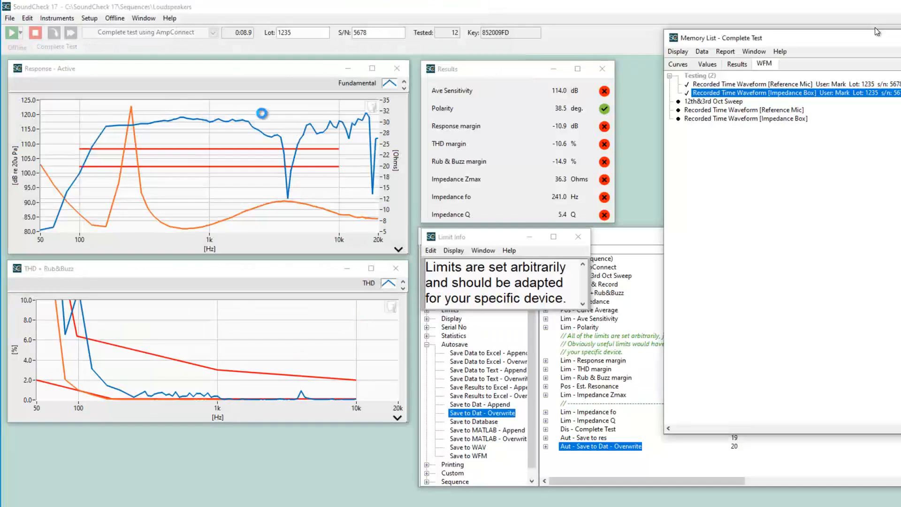
# Apply the Fundamental analysis with 12th&3rd Oct Sweep as the stimulus and the saved Reference Mic recorded time waveform from Testing as the response.
pyautogui.click(514, 228)
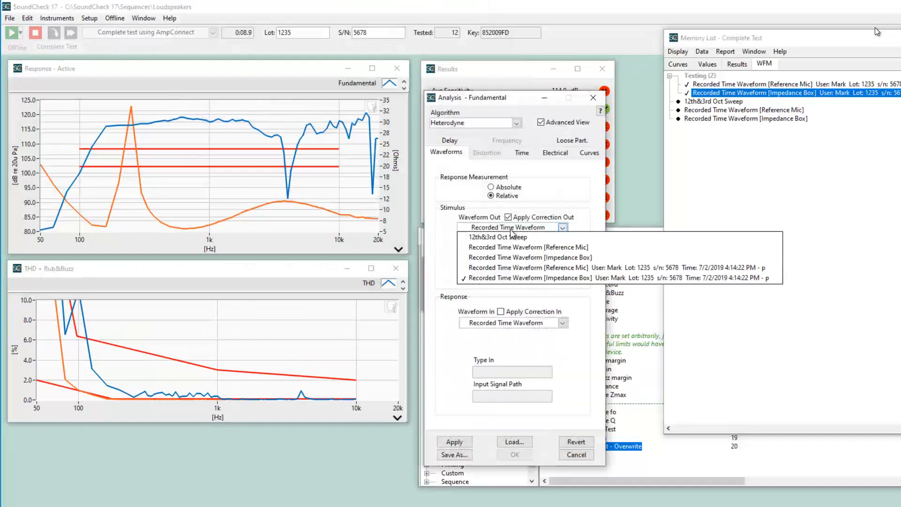
pyautogui.click(516, 237)
pyautogui.click(536, 324)
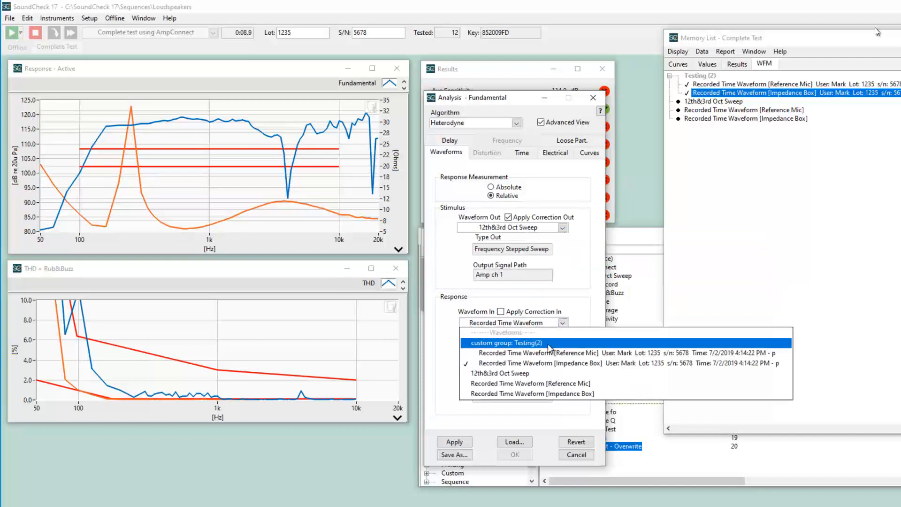
pyautogui.click(569, 356)
pyautogui.moveTo(507, 97); pyautogui.dragTo(211, 95)
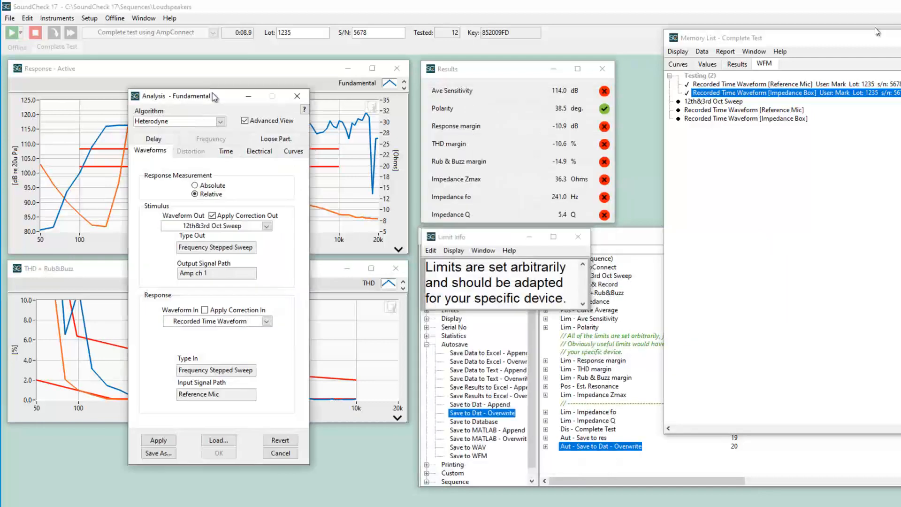
pyautogui.click(172, 439)
# Plot the Fundamental - p curve from the Memory List on a new XY graph and move the Analysis dialog clear of it.
pyautogui.click(739, 179)
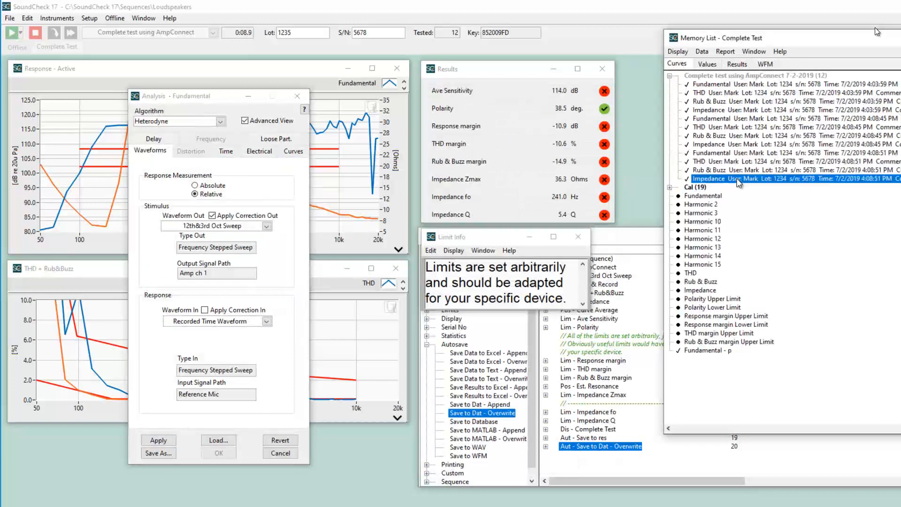
pyautogui.click(718, 198)
pyautogui.doubleClick(704, 350)
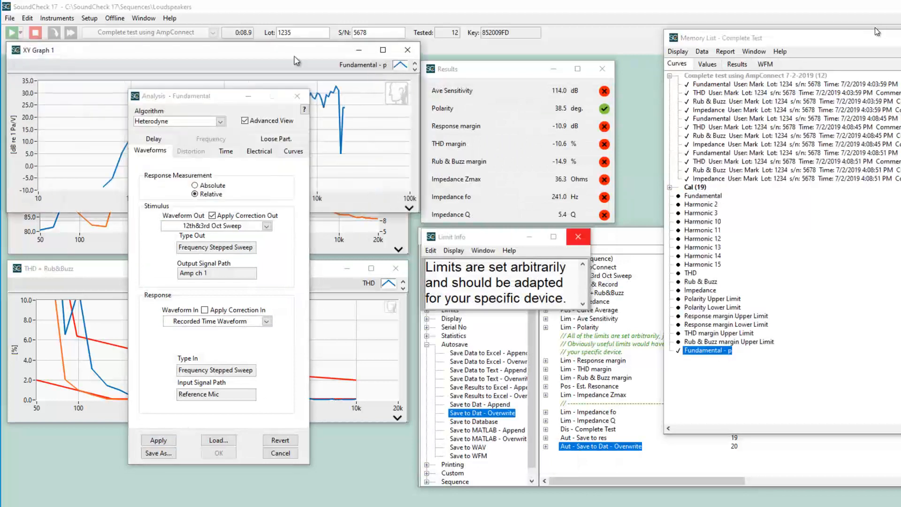
pyautogui.moveTo(251, 93); pyautogui.dragTo(297, 271)
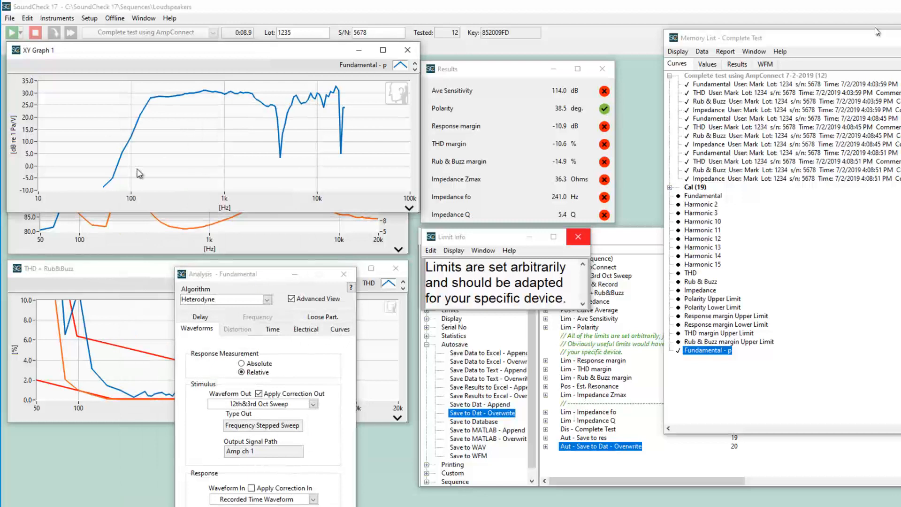
pyautogui.click(170, 131)
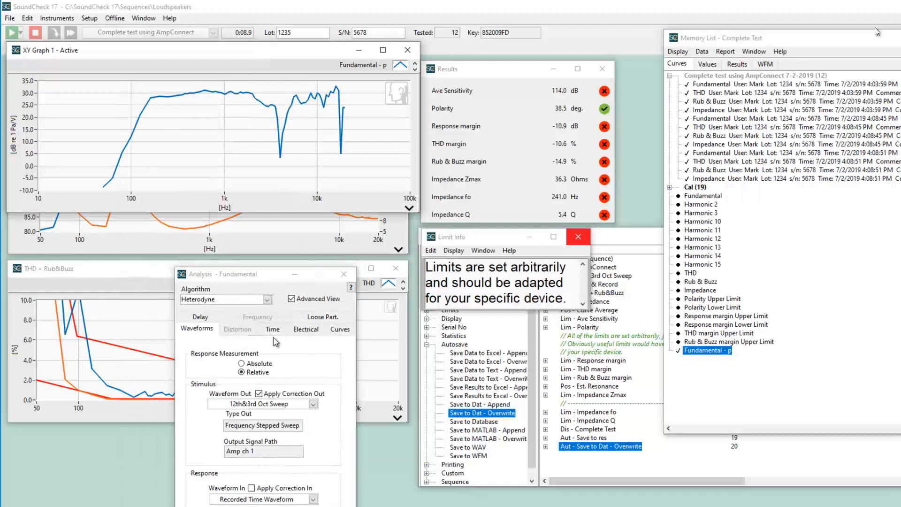